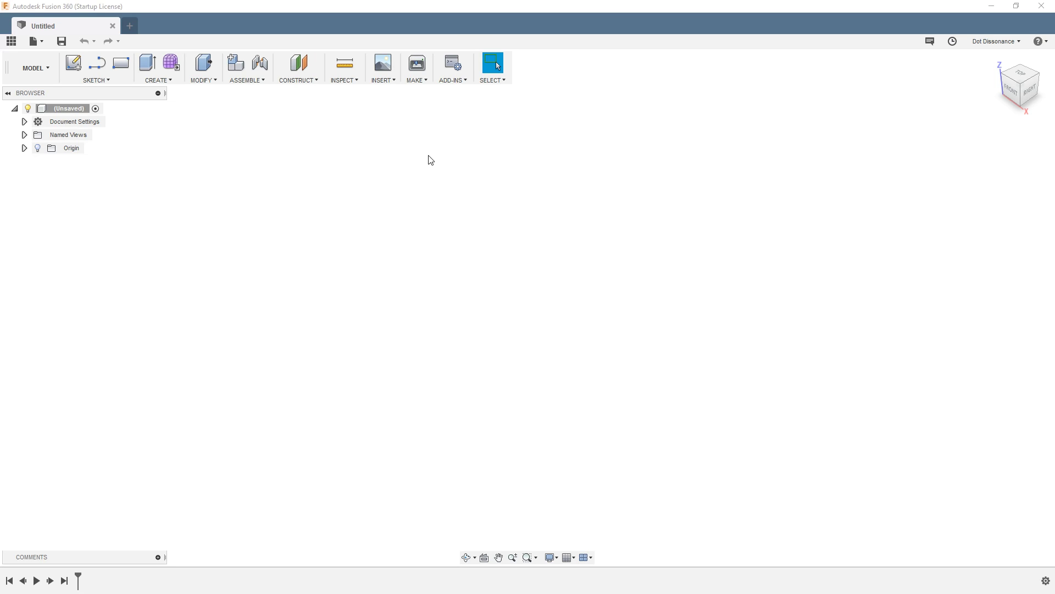
{"action": "left_click", "coordinate": [171, 82]}
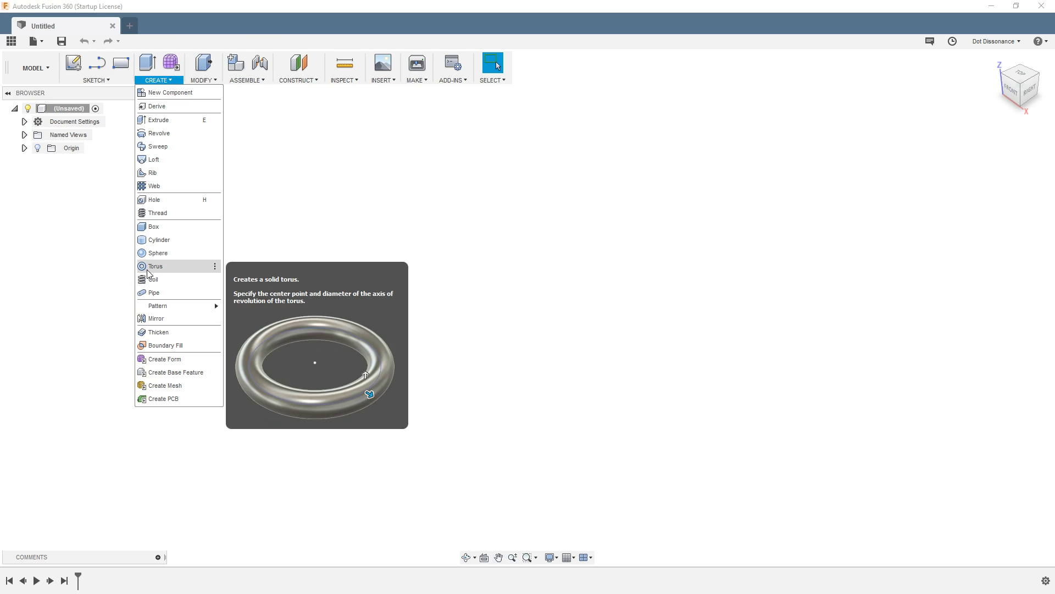
{"action": "left_click", "coordinate": [111, 277]}
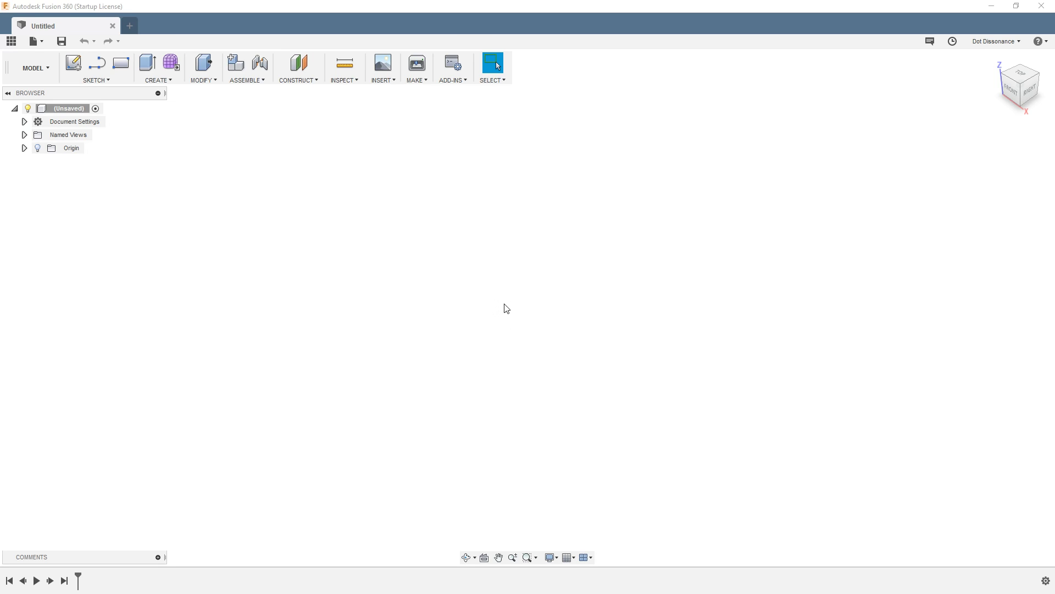
{"action": "left_click", "coordinate": [312, 80]}
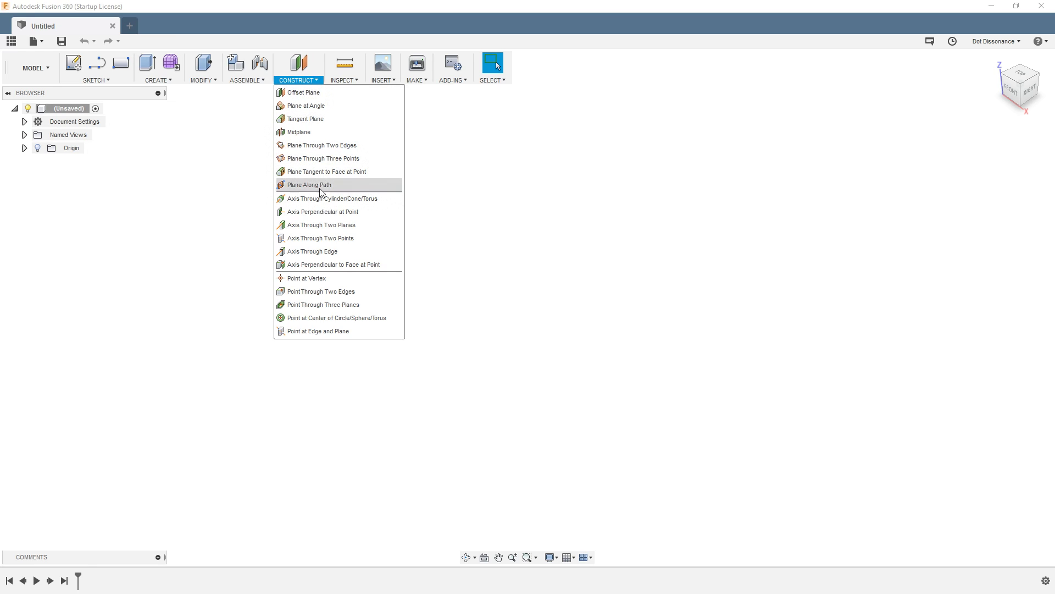
{"action": "left_click", "coordinate": [168, 329]}
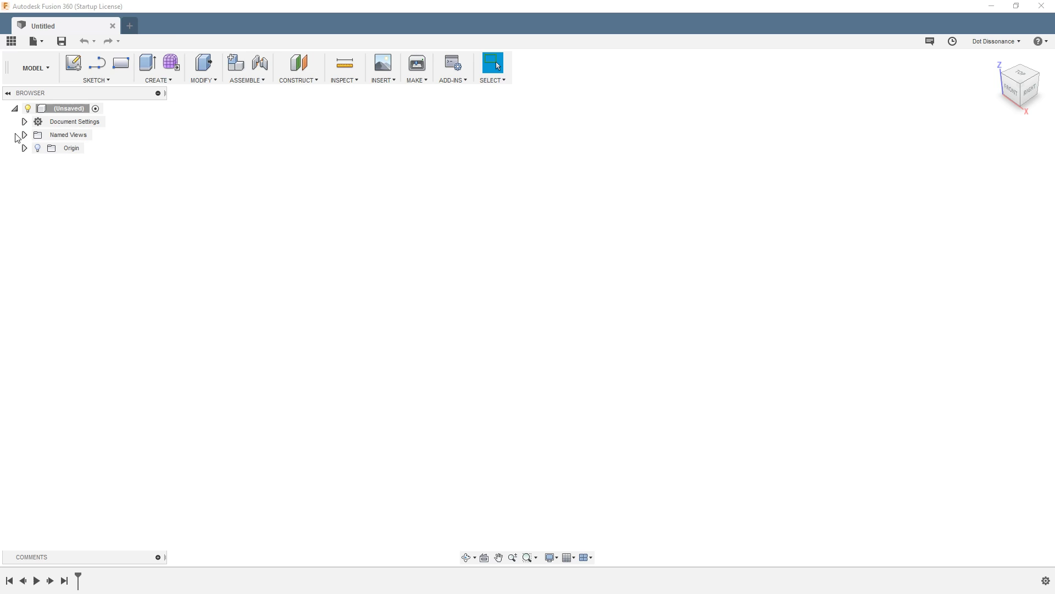
Step: Show the origin, inspect its X and Z axes and its XZ, YZ and XY planes, and hide it again
{"action": "left_click", "coordinate": [44, 150]}
{"action": "left_click", "coordinate": [38, 149]}
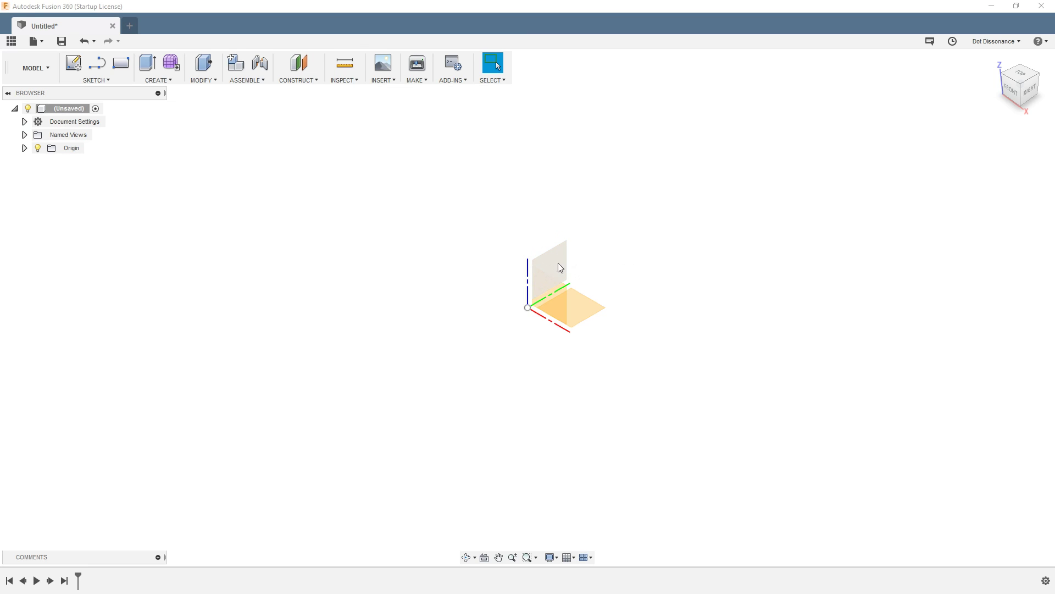
{"action": "left_click", "coordinate": [24, 147]}
{"action": "left_click", "coordinate": [57, 177]}
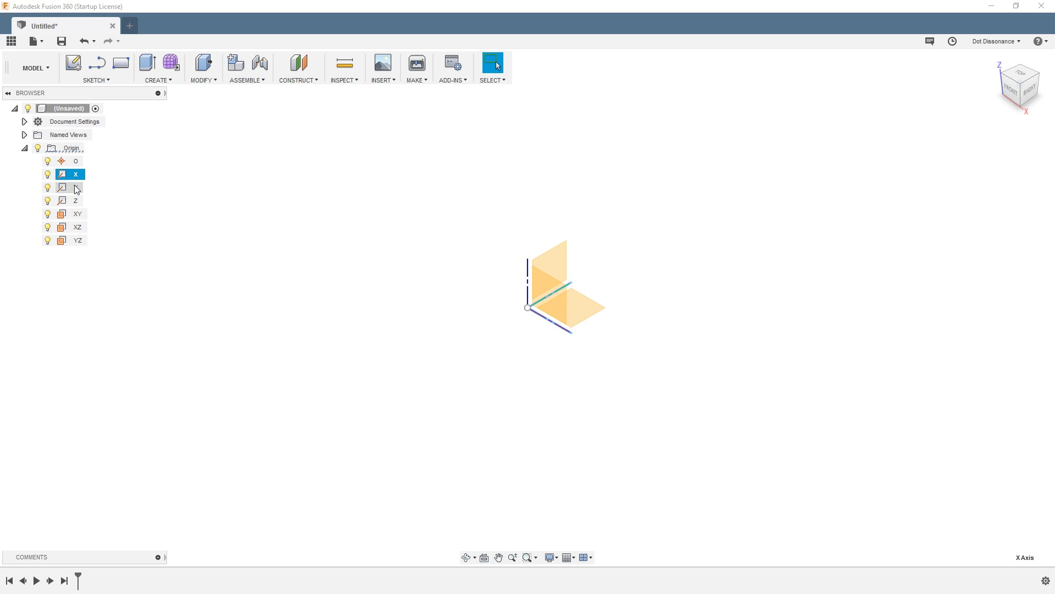
{"action": "left_click", "coordinate": [65, 203]}
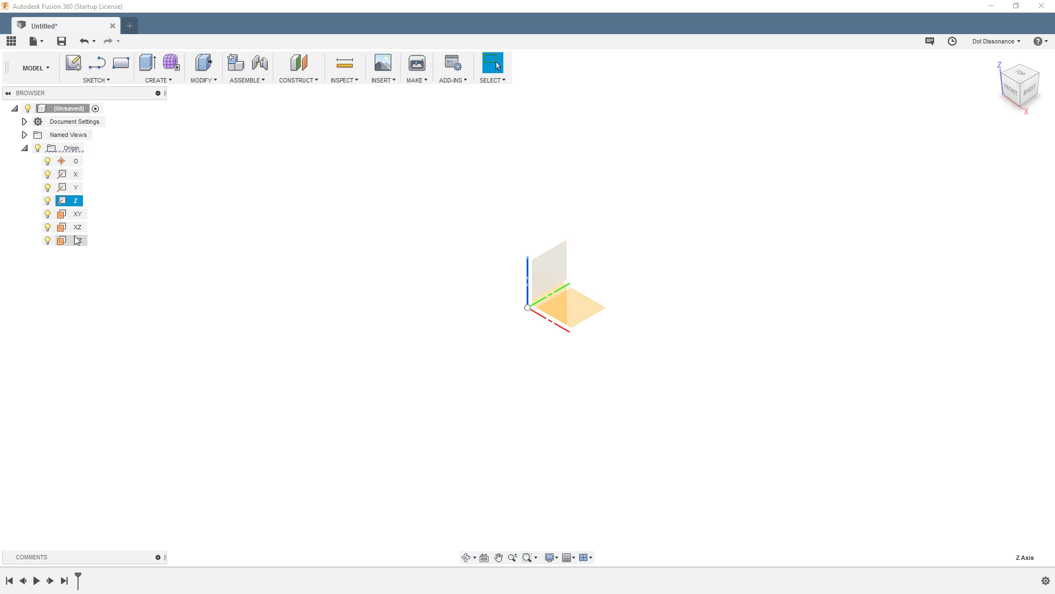
{"action": "left_click", "coordinate": [79, 227]}
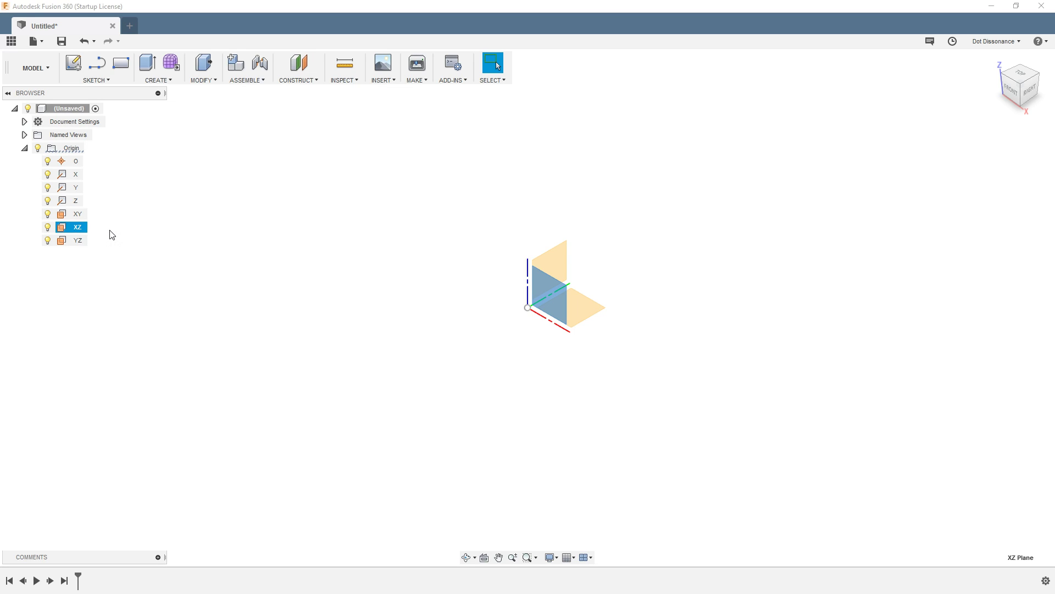
{"action": "left_click", "coordinate": [77, 240]}
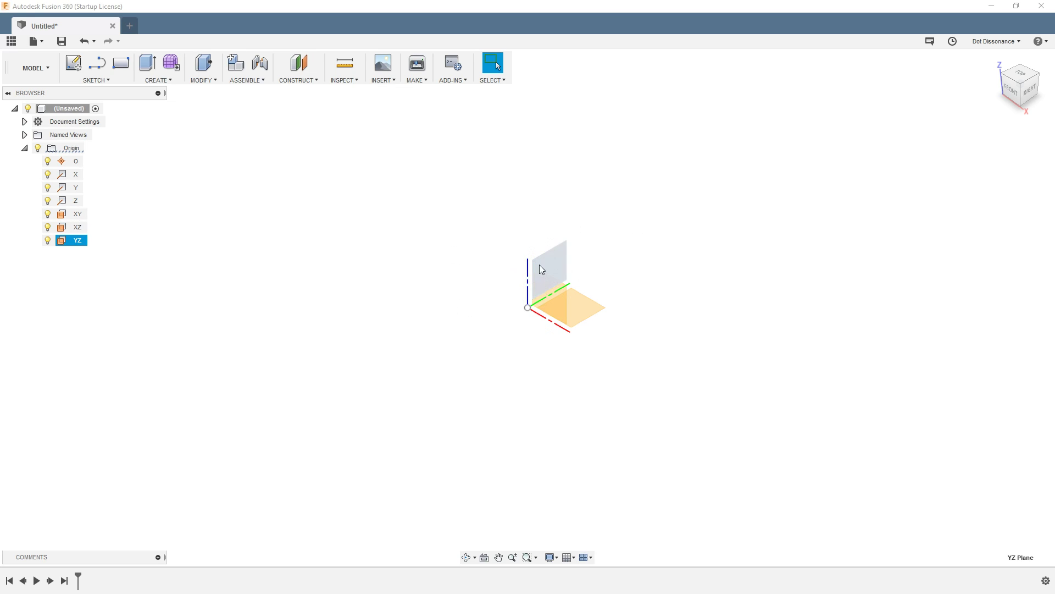
{"action": "left_click", "coordinate": [78, 214]}
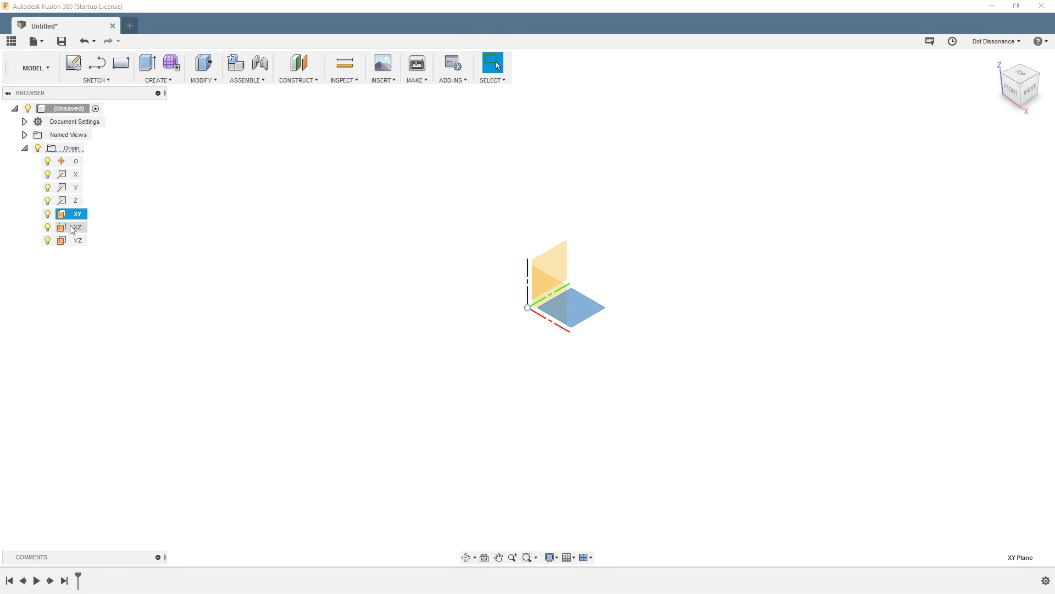
{"action": "key", "text": "Escape"}
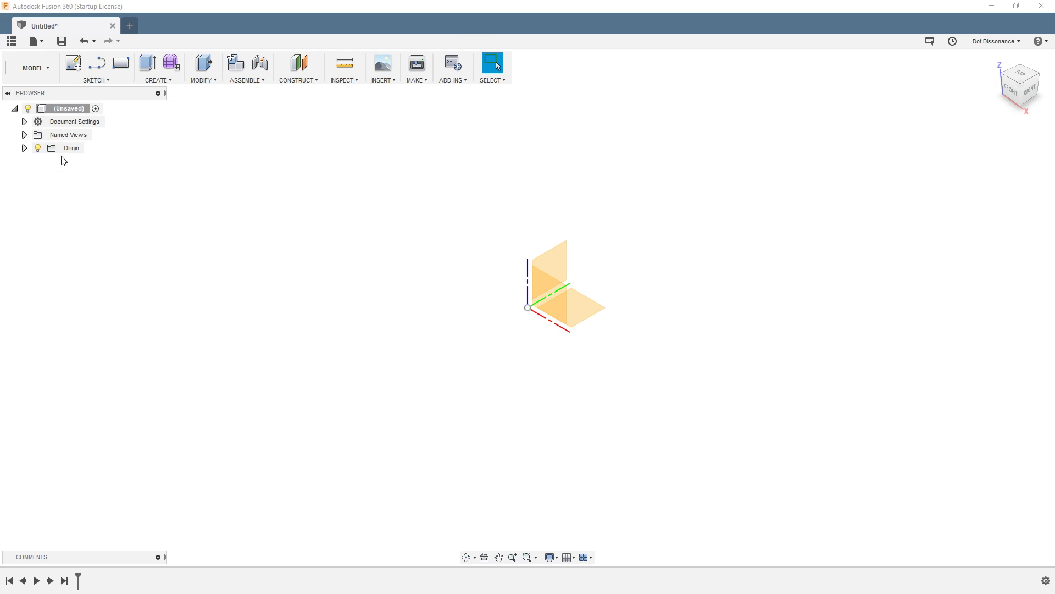
{"action": "left_click", "coordinate": [39, 149]}
{"action": "left_click", "coordinate": [38, 149]}
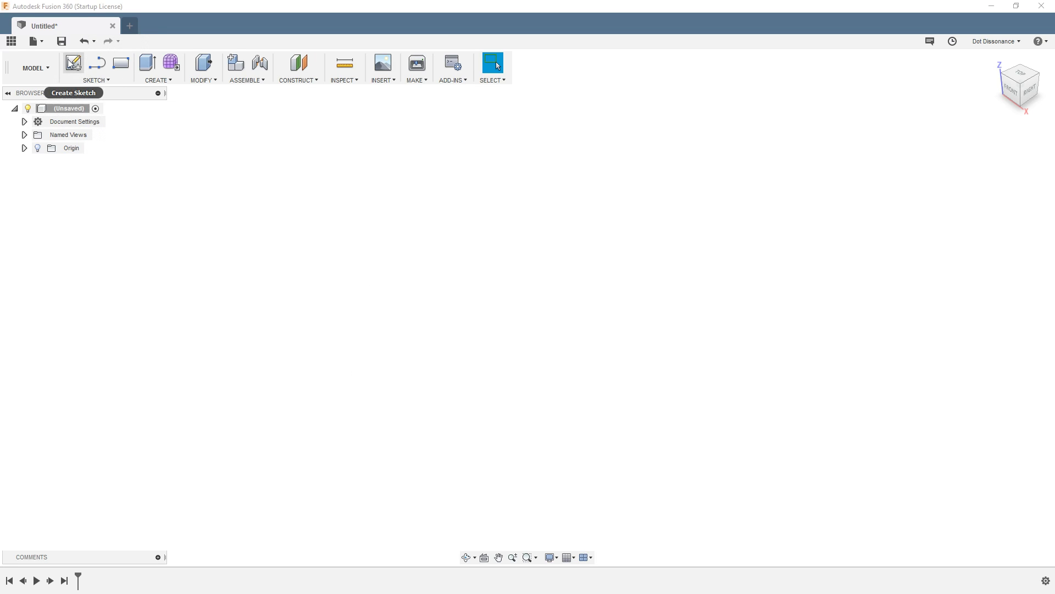
Step: Create a new sketch on the horizontal XY plane
{"action": "left_click", "coordinate": [100, 80]}
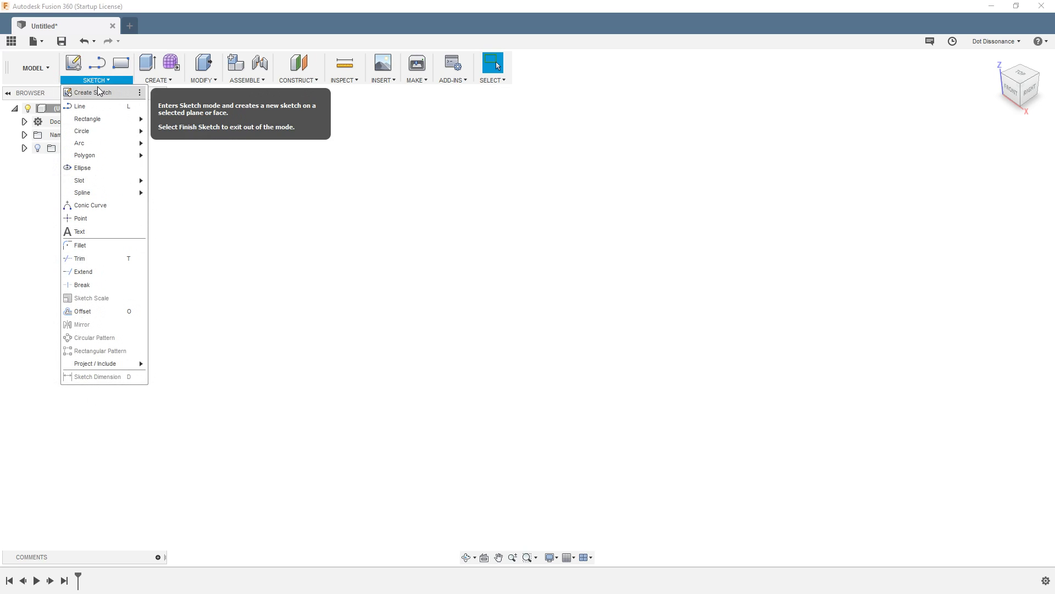
{"action": "left_click", "coordinate": [76, 65]}
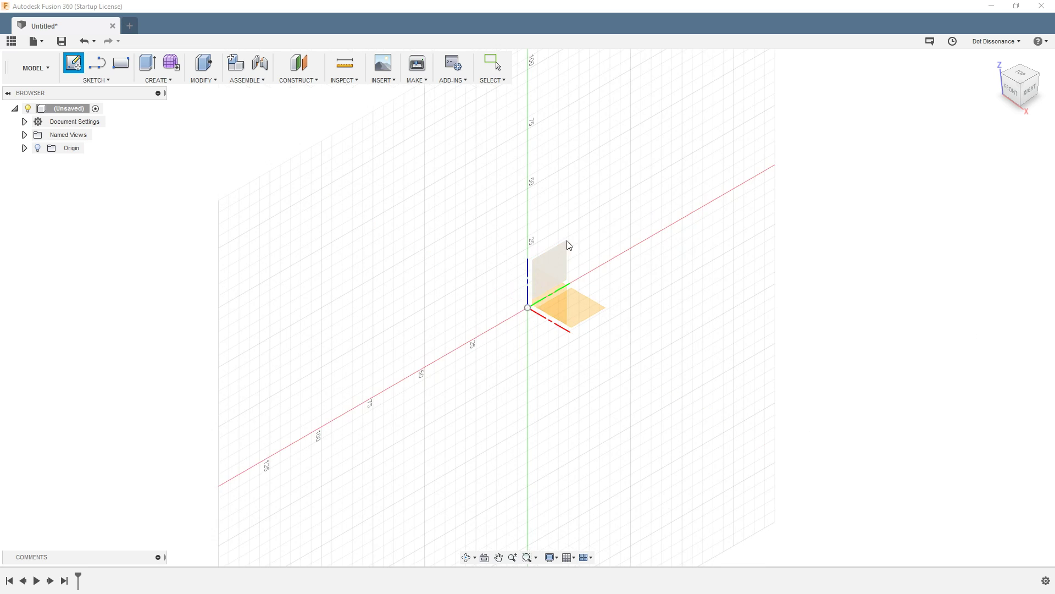
{"action": "left_click", "coordinate": [585, 308]}
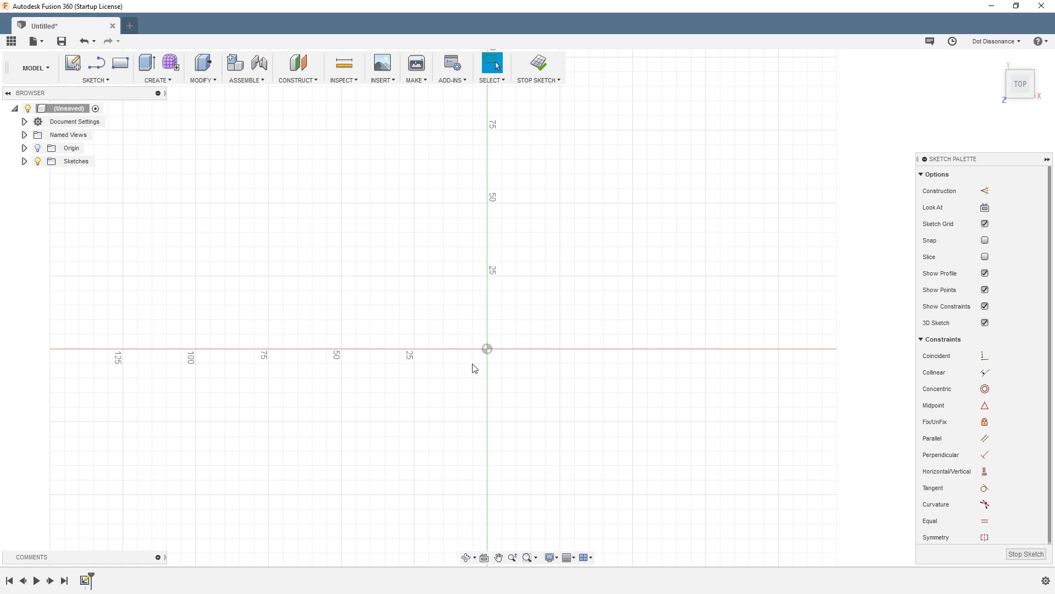
Step: Draw a center diameter circle centred on the sketch origin
{"action": "left_click", "coordinate": [94, 81]}
{"action": "mouse_move", "coordinate": [123, 131]}
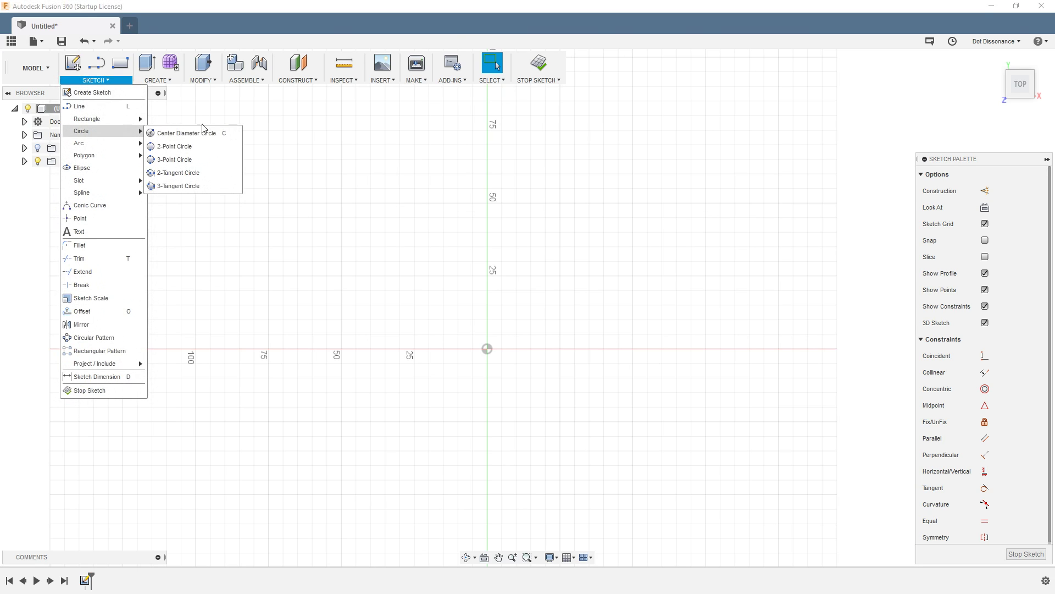
{"action": "left_click", "coordinate": [202, 133]}
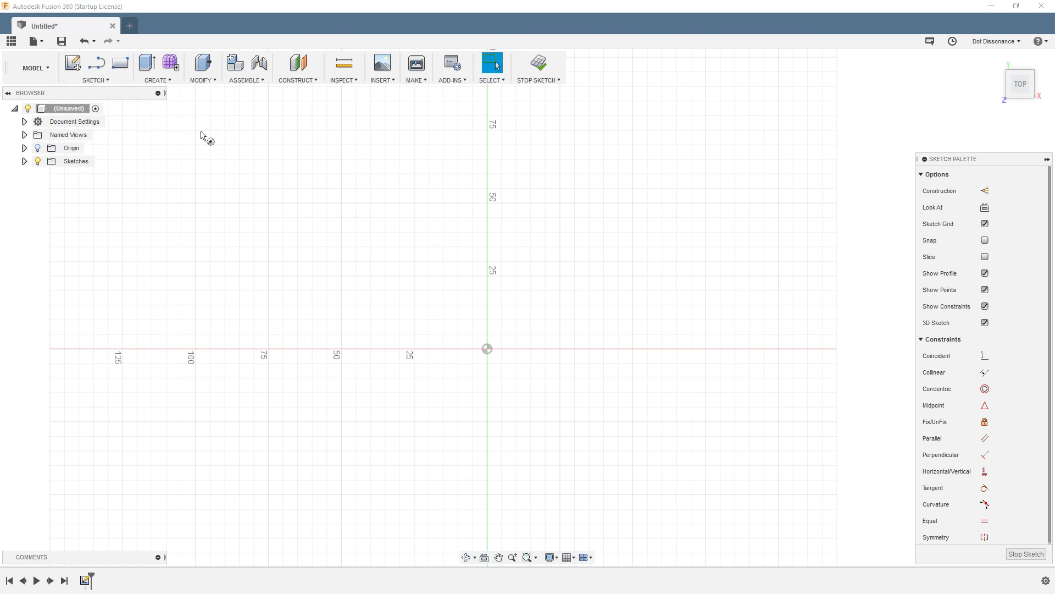
{"action": "left_click", "coordinate": [488, 349]}
{"action": "left_click", "coordinate": [628, 229]}
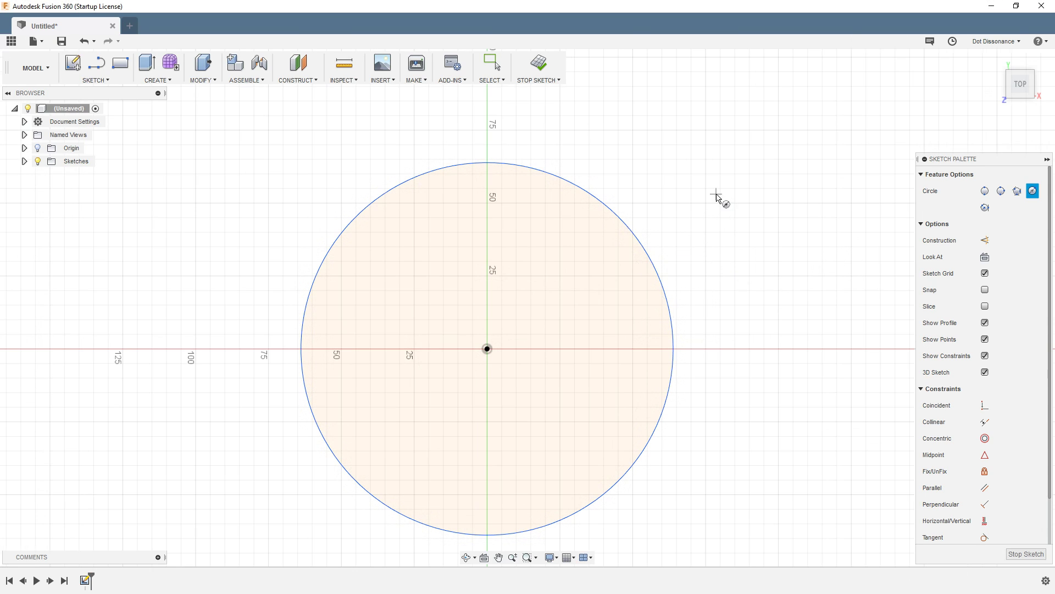
{"action": "key", "text": "Escape"}
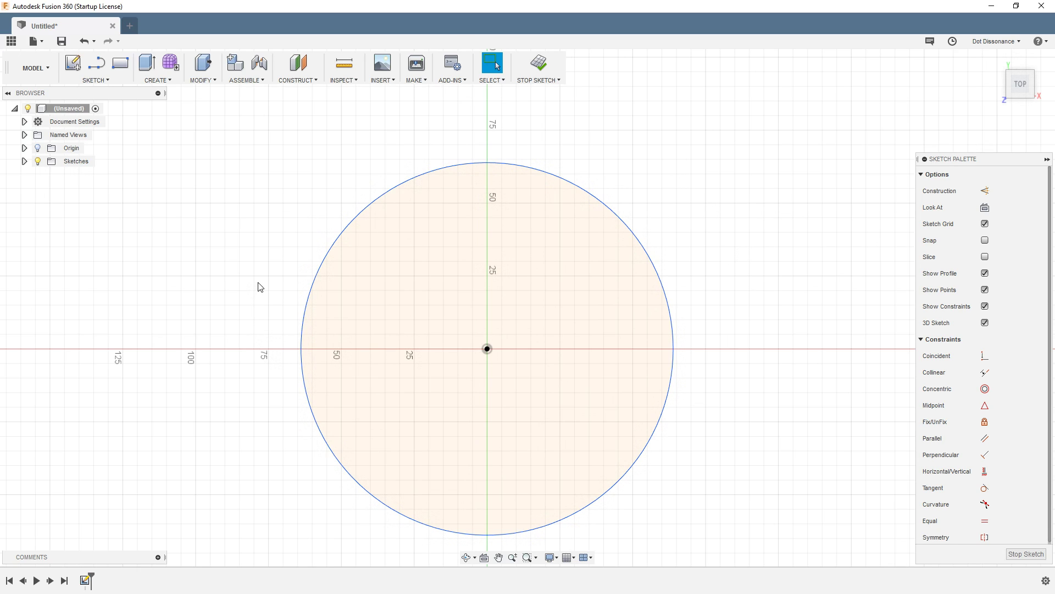
Step: Examine the circle sketch from several oblique angles and straight from the top
{"action": "mouse_move", "coordinate": [260, 286]}
{"action": "middle_mouse_down", "text": "shift"}
{"action": "mouse_move", "coordinate": [355, 295]}
{"action": "mouse_move", "coordinate": [297, 280]}
{"action": "mouse_move", "coordinate": [336, 288]}
{"action": "middle_mouse_up", "text": "shift"}
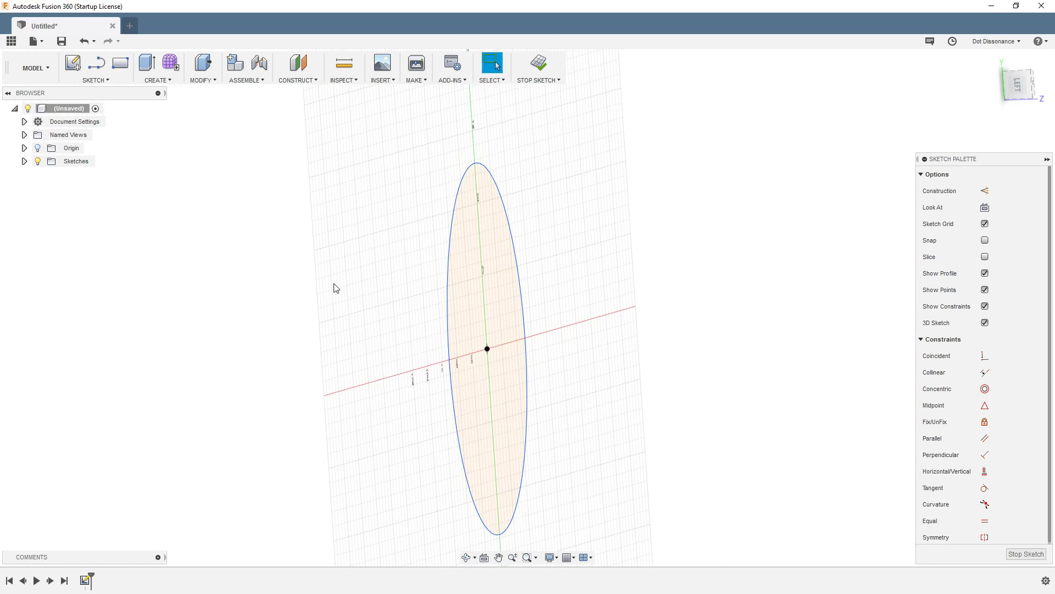
{"action": "key", "text": "F4"}
{"action": "left_click_drag", "start_coordinate": [773, 217], "coordinate": [728, 222]}
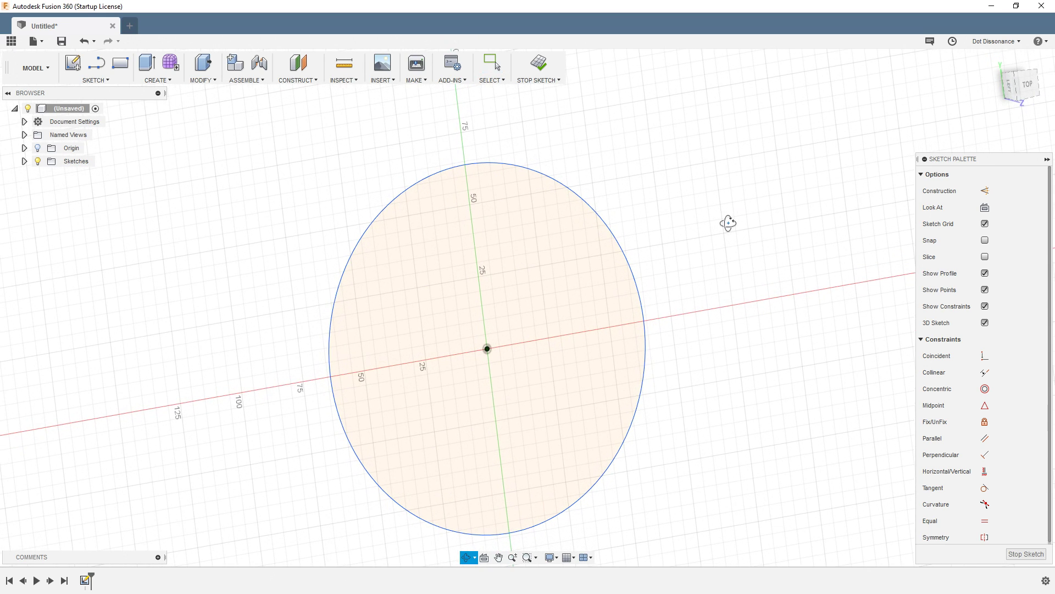
{"action": "key", "text": "Escape"}
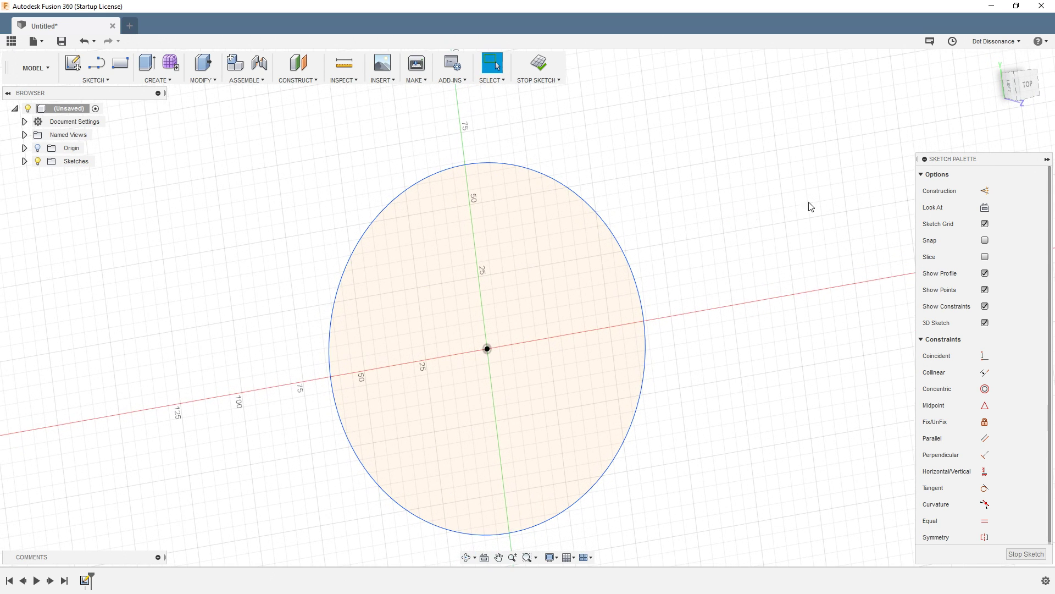
{"action": "left_click", "coordinate": [1027, 85]}
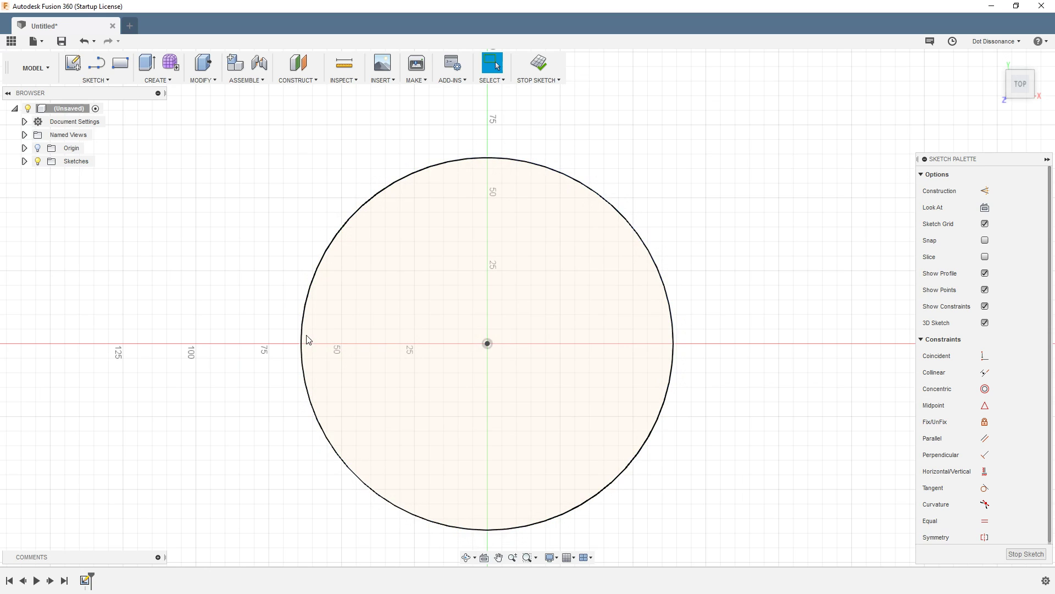
{"action": "mouse_move", "coordinate": [174, 268]}
{"action": "middle_mouse_down", "text": "shift"}
{"action": "mouse_move", "coordinate": [200, 255]}
{"action": "mouse_move", "coordinate": [476, 391]}
{"action": "middle_mouse_up", "text": "shift"}
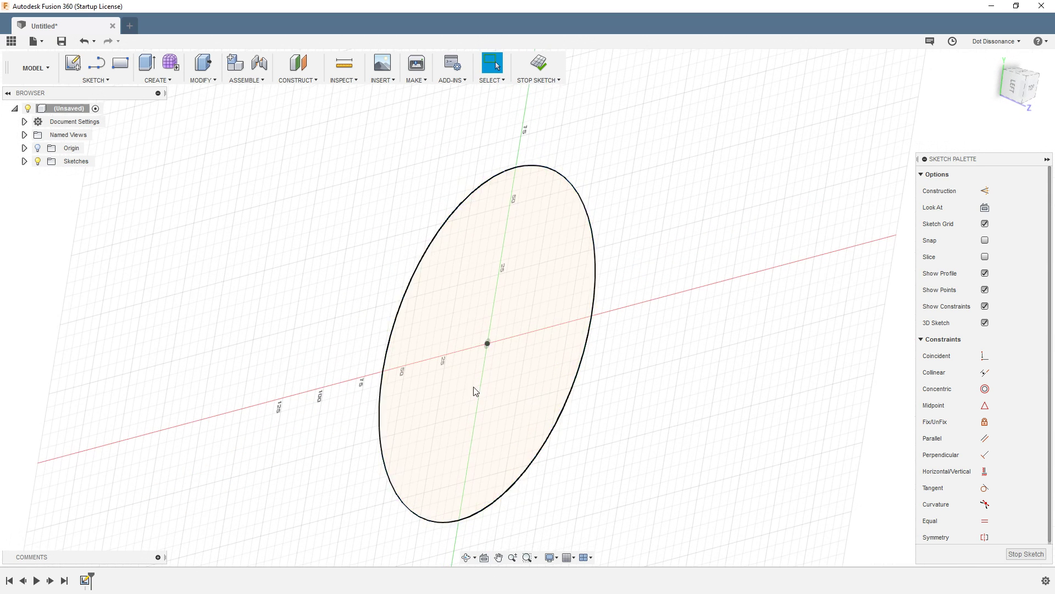
{"action": "left_click", "coordinate": [1037, 93]}
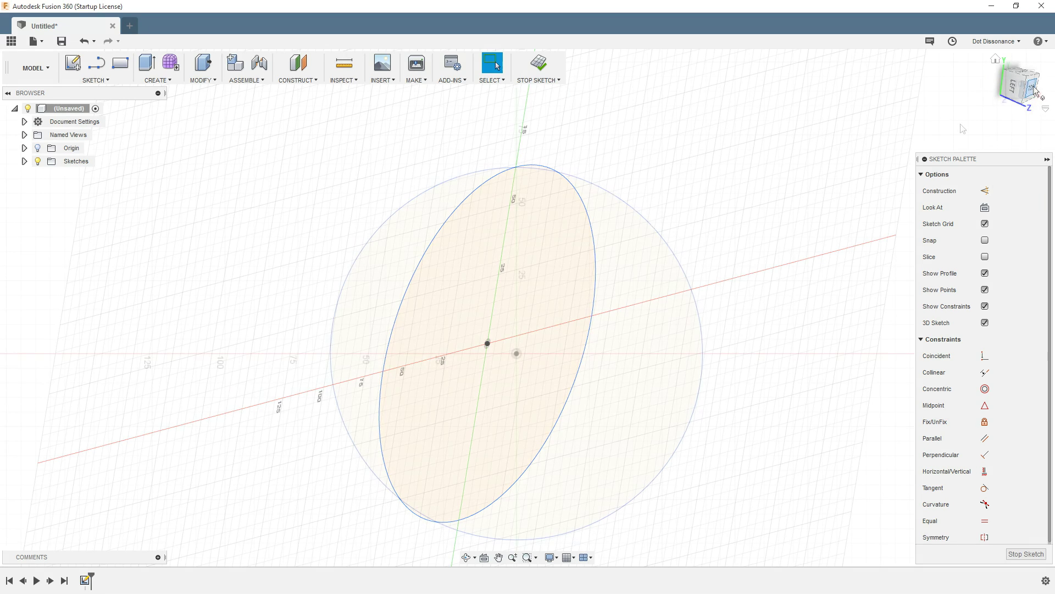
Step: Finish the circle sketch and delete it from the design history
{"action": "left_click", "coordinate": [539, 64]}
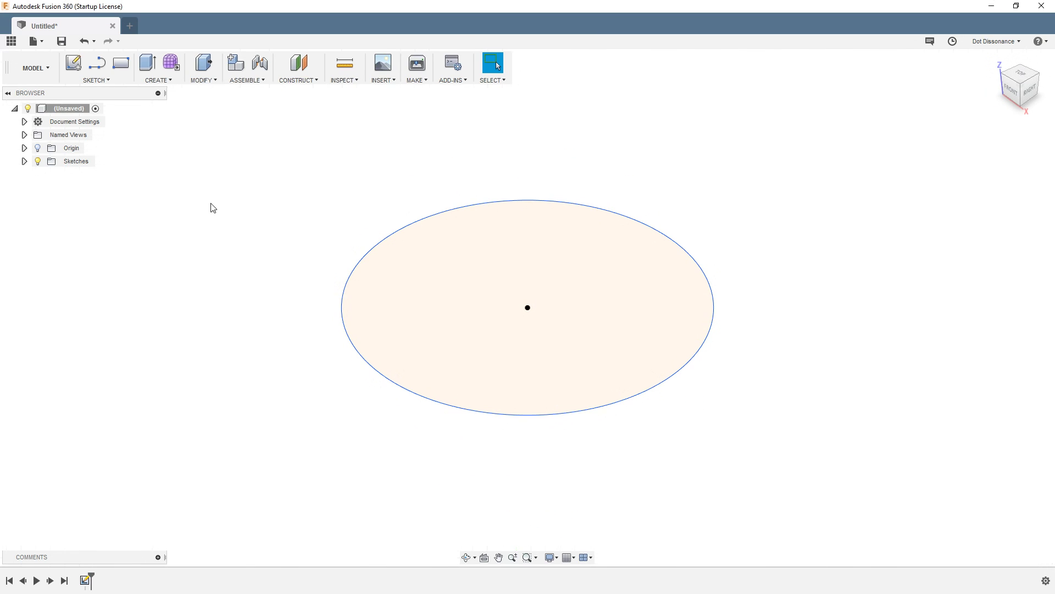
{"action": "middle_click_drag", "start_coordinate": [324, 181], "coordinate": [392, 268], "text": "shift"}
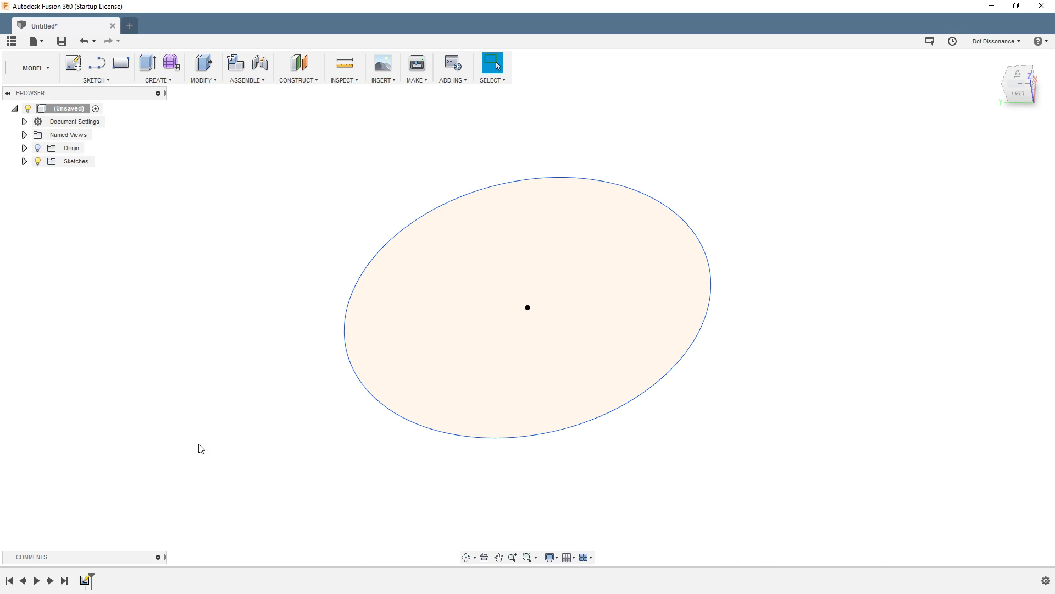
{"action": "right_click", "coordinate": [87, 580]}
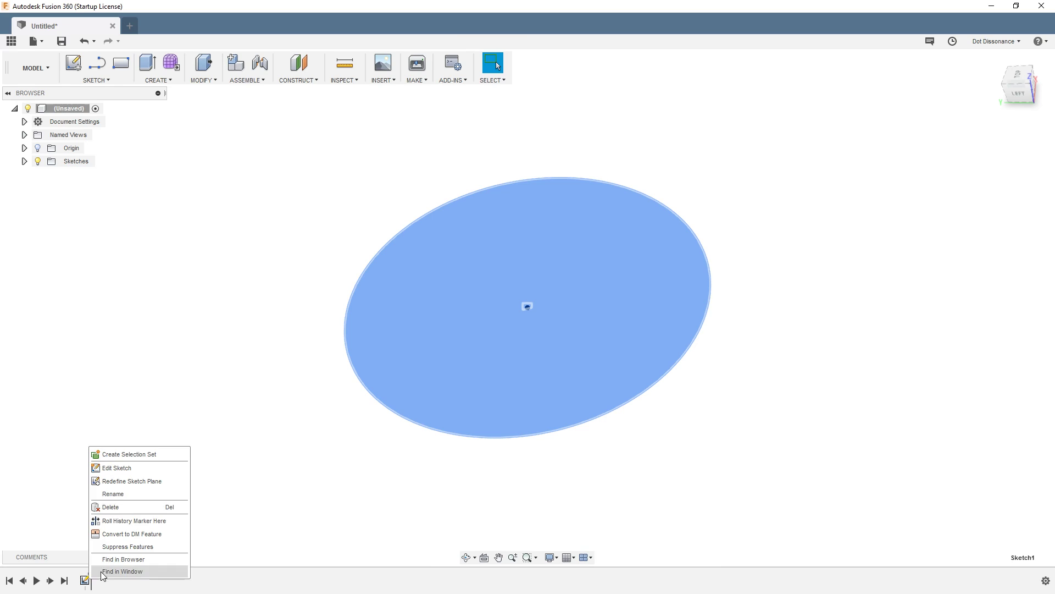
{"action": "left_click", "coordinate": [121, 504]}
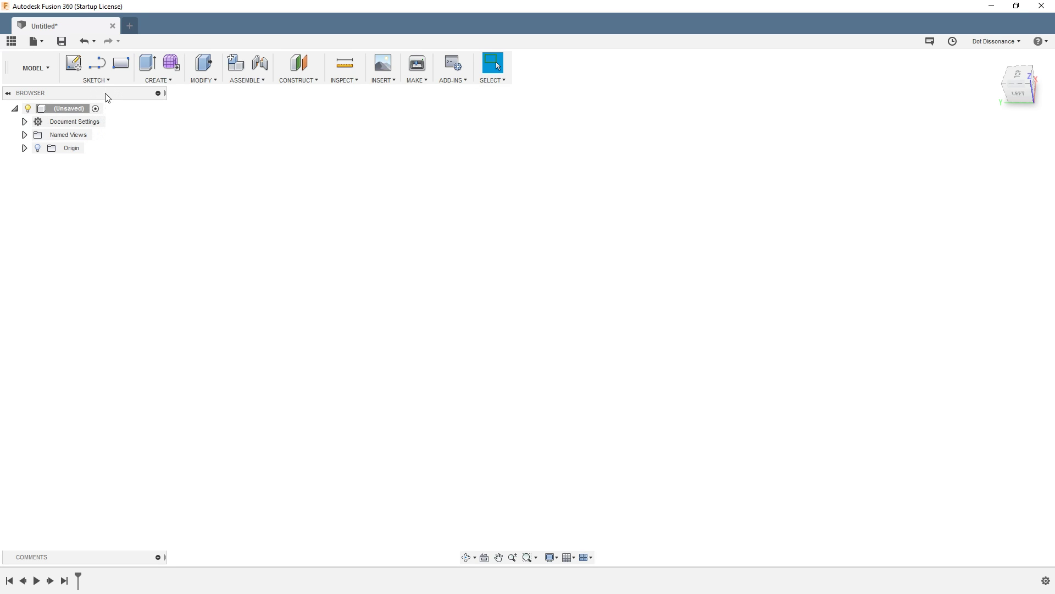
Step: Sketch an open chain of three connected lines on the YZ plane, the middle one about 99 mm long, and finish the sketch
{"action": "left_click", "coordinate": [98, 80]}
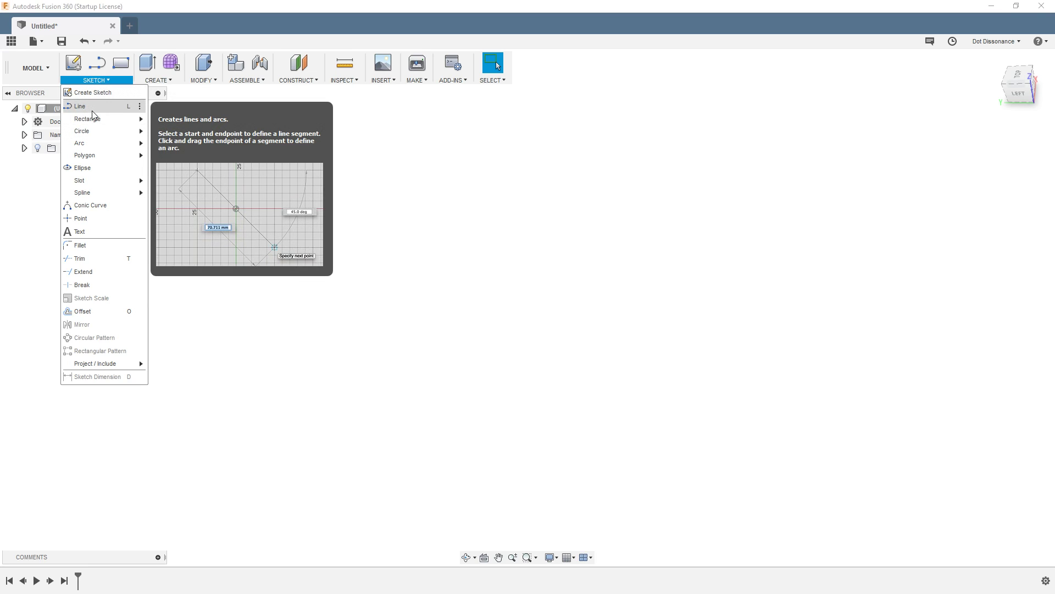
{"action": "left_click", "coordinate": [91, 108]}
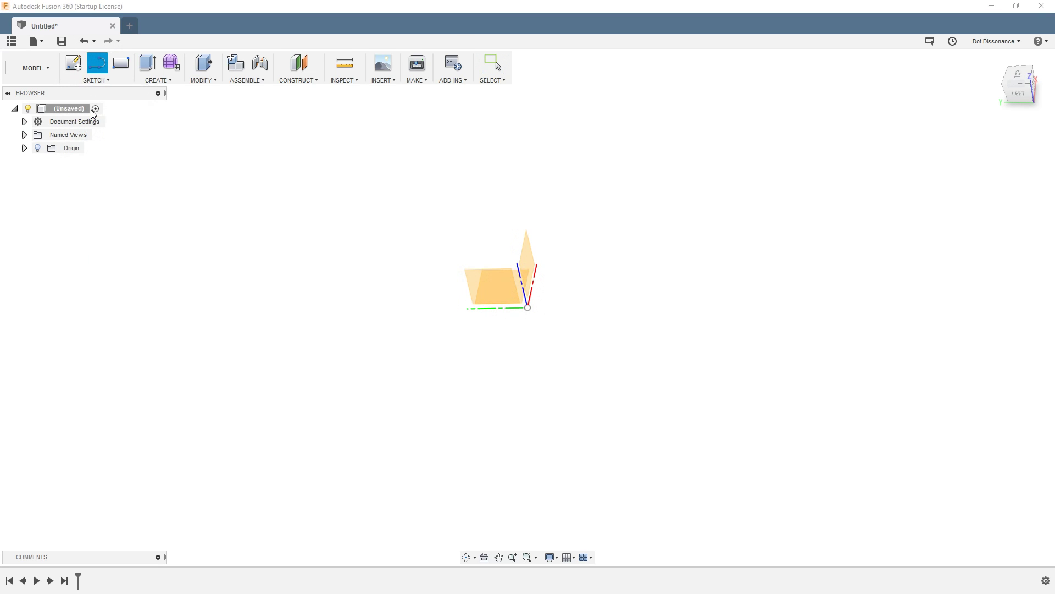
{"action": "left_click", "coordinate": [487, 285]}
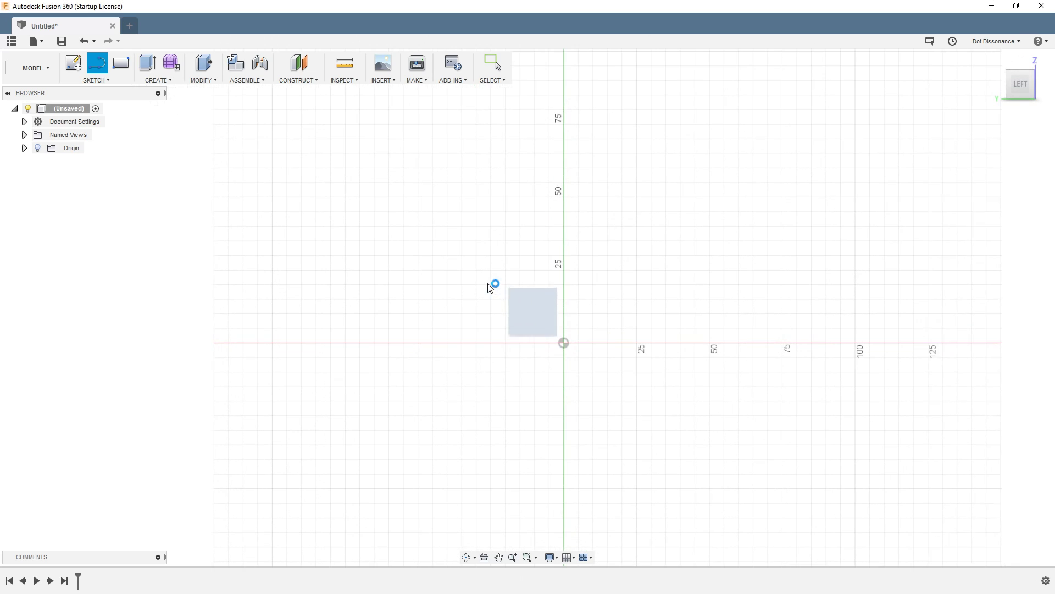
{"action": "left_click", "coordinate": [370, 261]}
{"action": "left_click", "coordinate": [675, 217]}
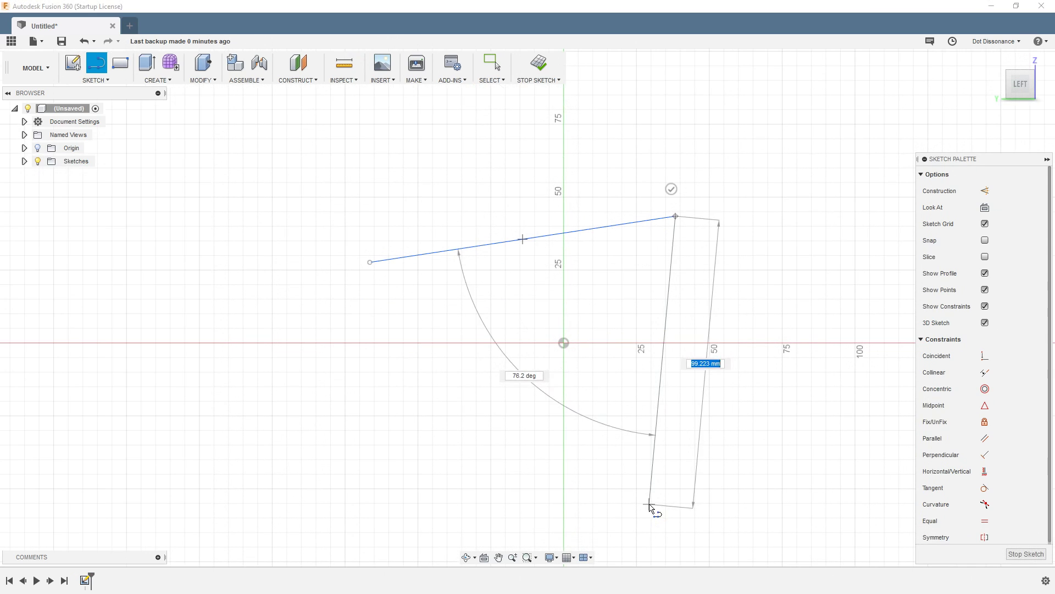
{"action": "left_click", "coordinate": [650, 503]}
{"action": "left_click", "coordinate": [455, 472]}
{"action": "left_click", "coordinate": [457, 474]}
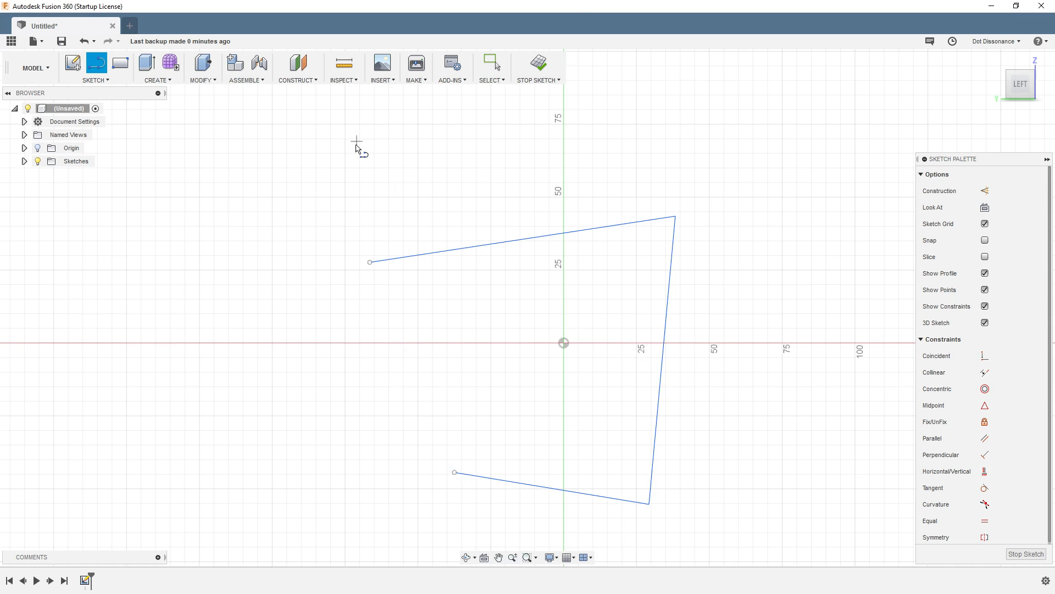
{"action": "left_click", "coordinate": [537, 73]}
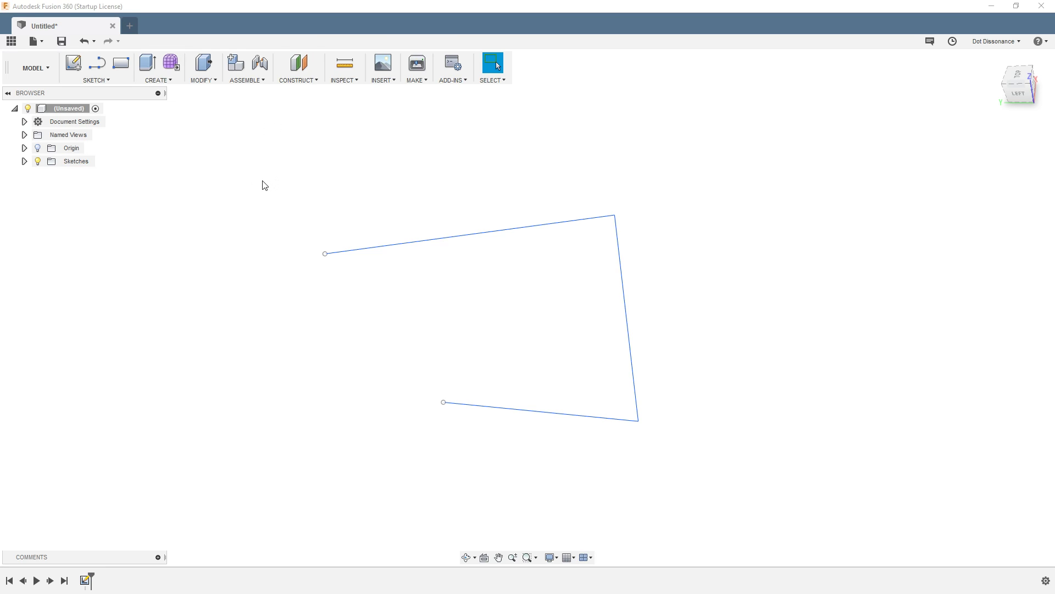
Step: Delete the three-line sketch from the design history and turn on the visibility of the origin planes and axes
{"action": "right_click", "coordinate": [85, 583]}
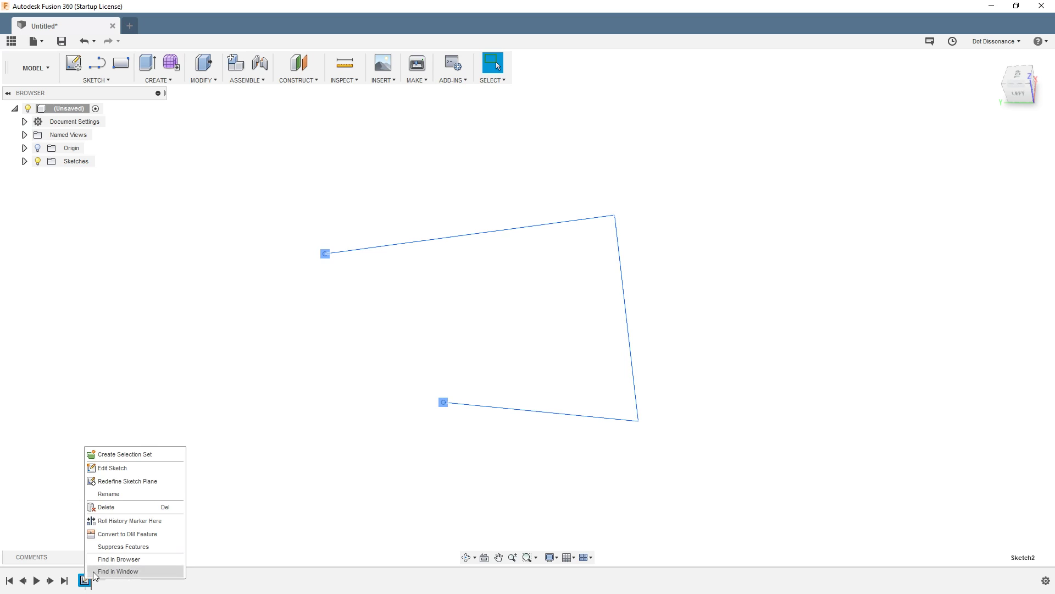
{"action": "left_click", "coordinate": [125, 507]}
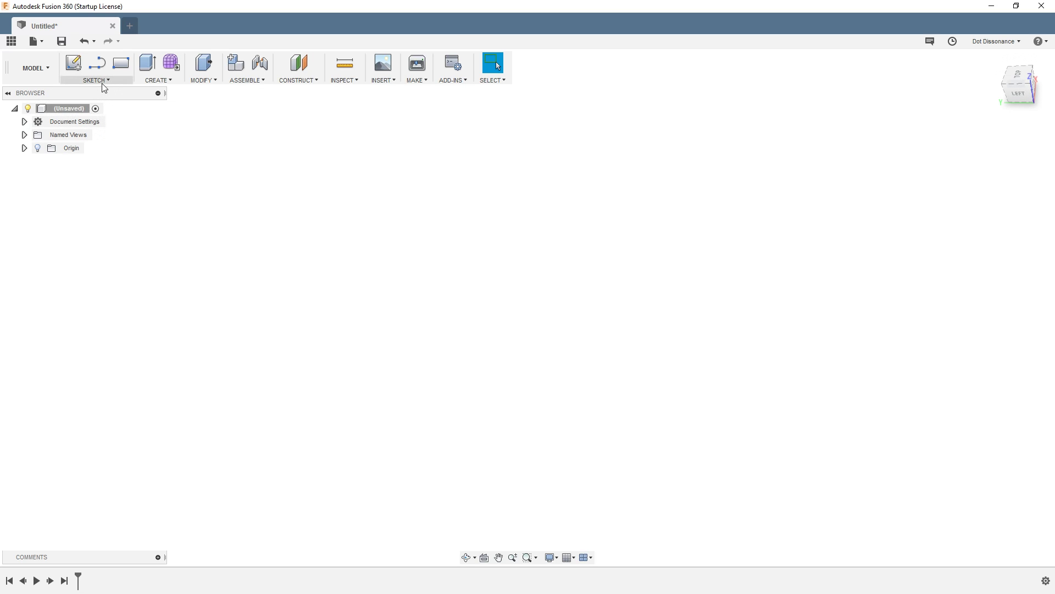
{"action": "left_click", "coordinate": [37, 150]}
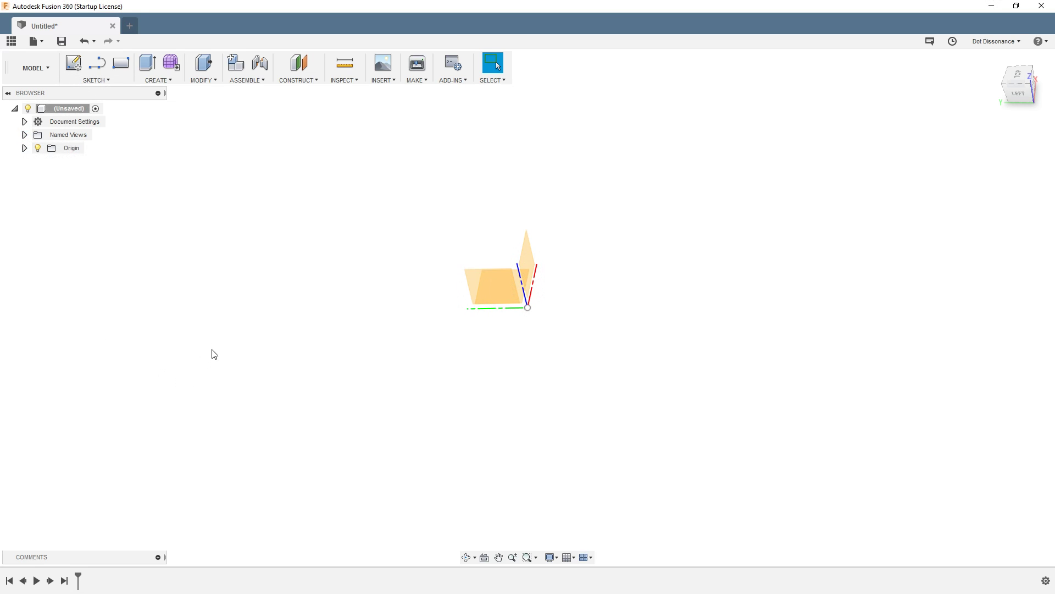
{"action": "middle_click_drag", "start_coordinate": [382, 245], "coordinate": [450, 233], "text": "shift"}
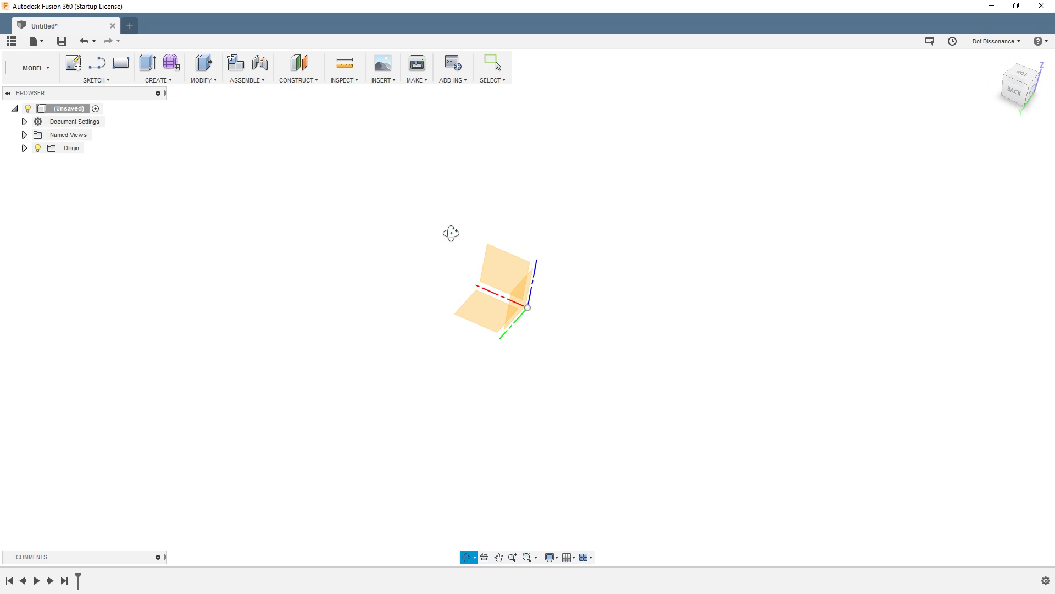
{"action": "left_click", "coordinate": [75, 65]}
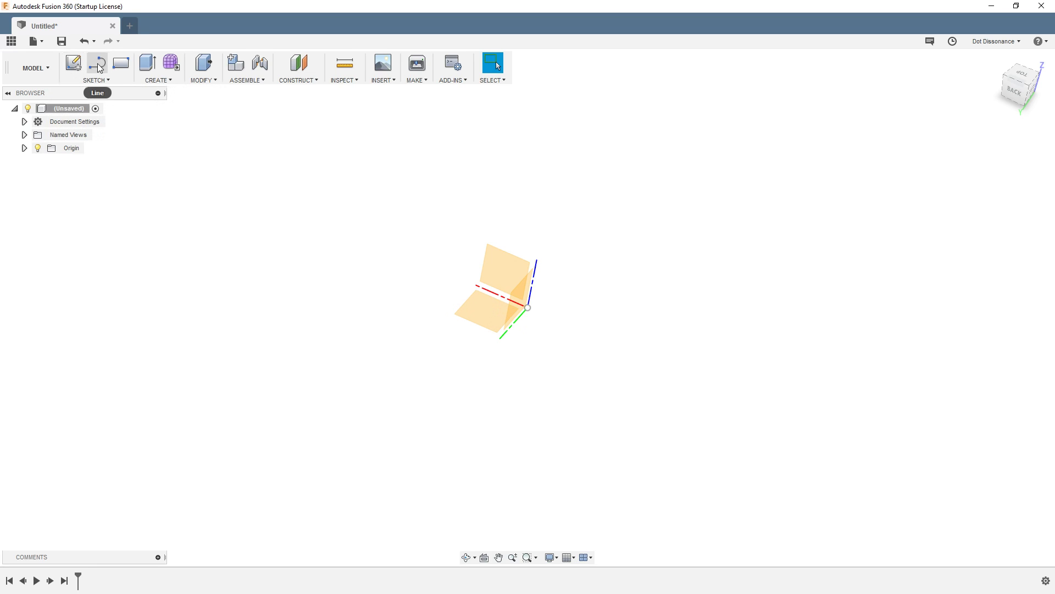
{"action": "left_click", "coordinate": [98, 81]}
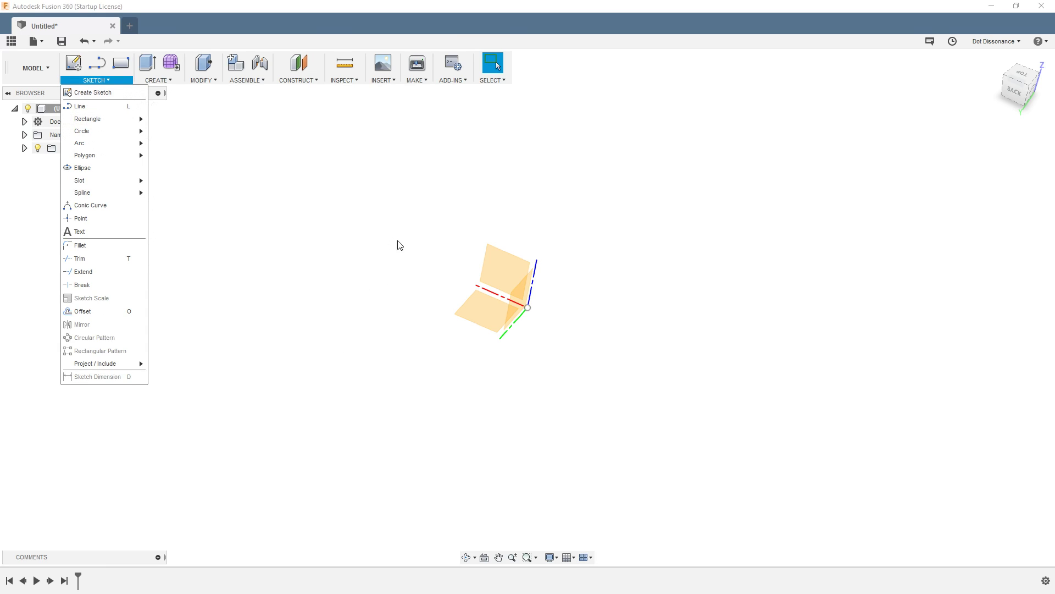
{"action": "left_click", "coordinate": [335, 189]}
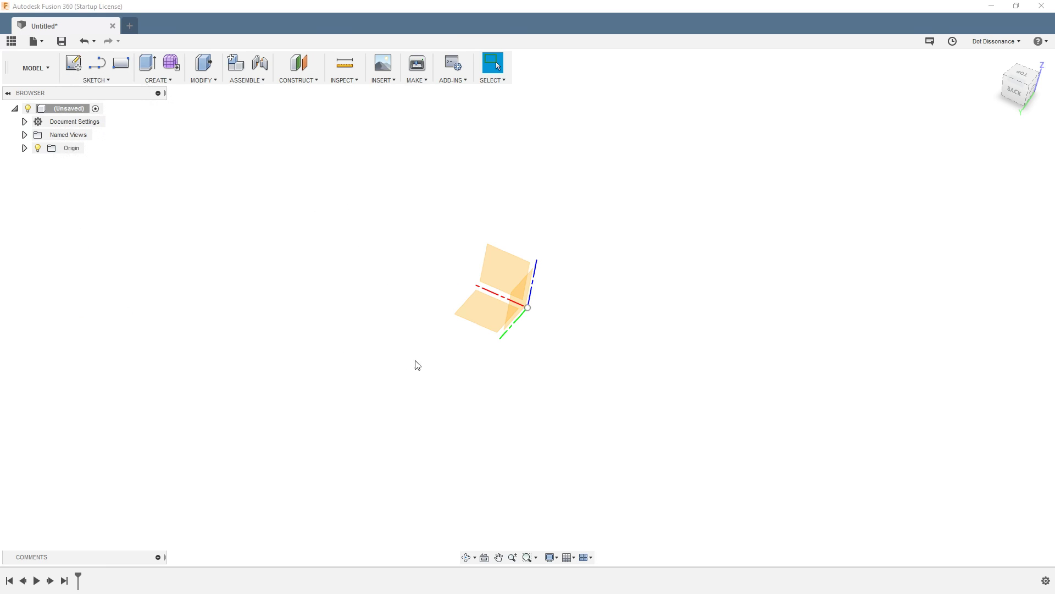
Step: Select the XZ plane, start a sketch on it and finish the sketch without drawing anything
{"action": "left_click", "coordinate": [477, 311]}
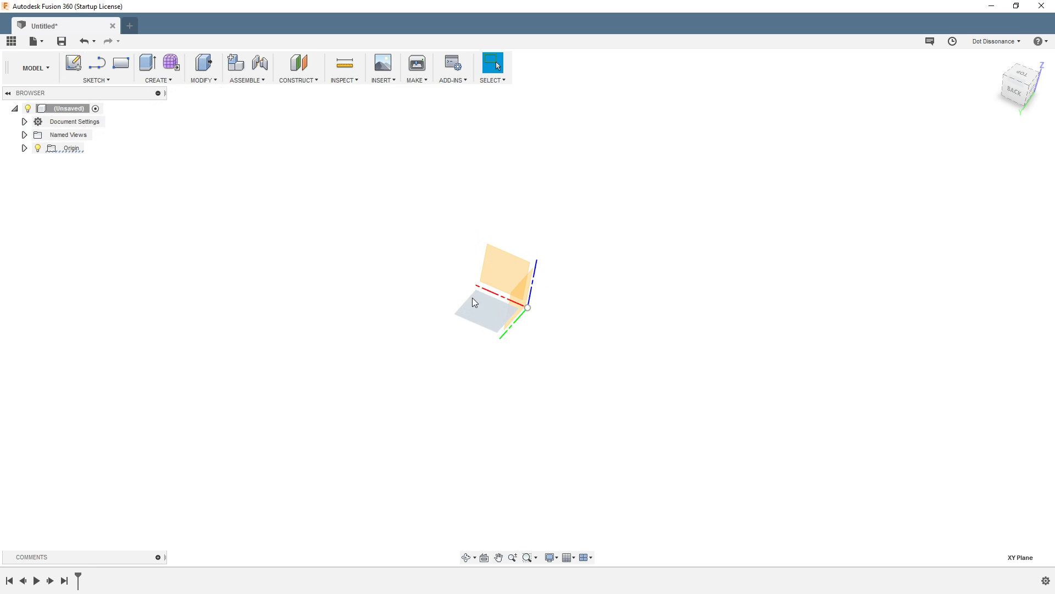
{"action": "left_click", "coordinate": [507, 266]}
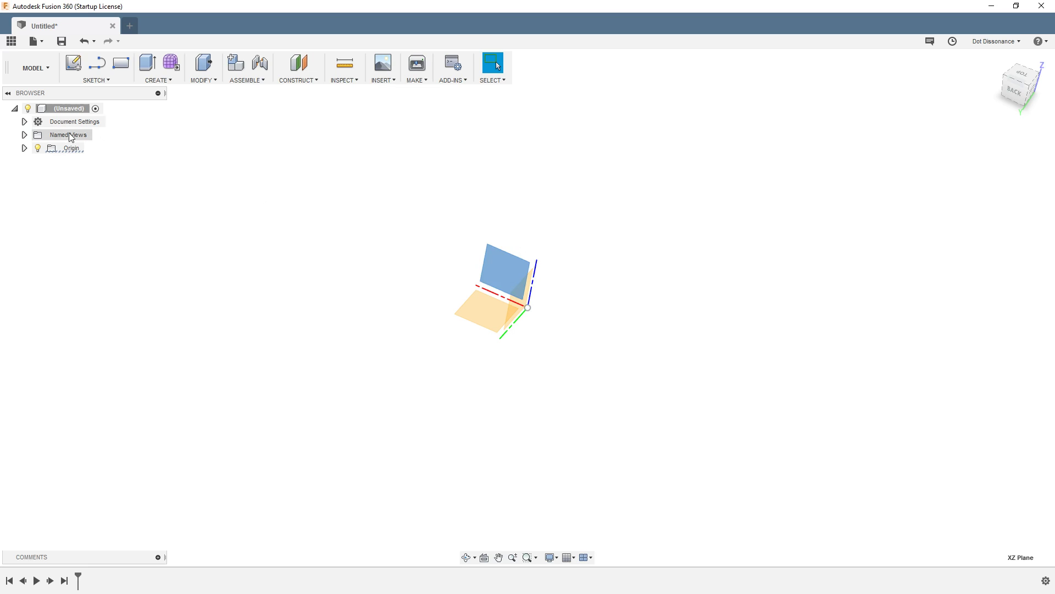
{"action": "left_click", "coordinate": [73, 62]}
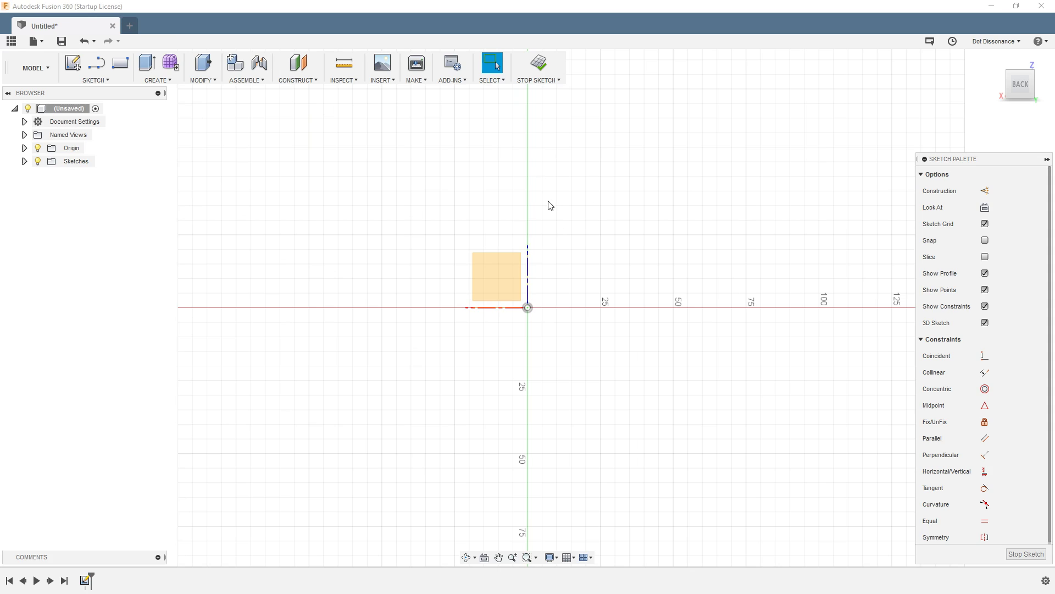
{"action": "left_click", "coordinate": [538, 67]}
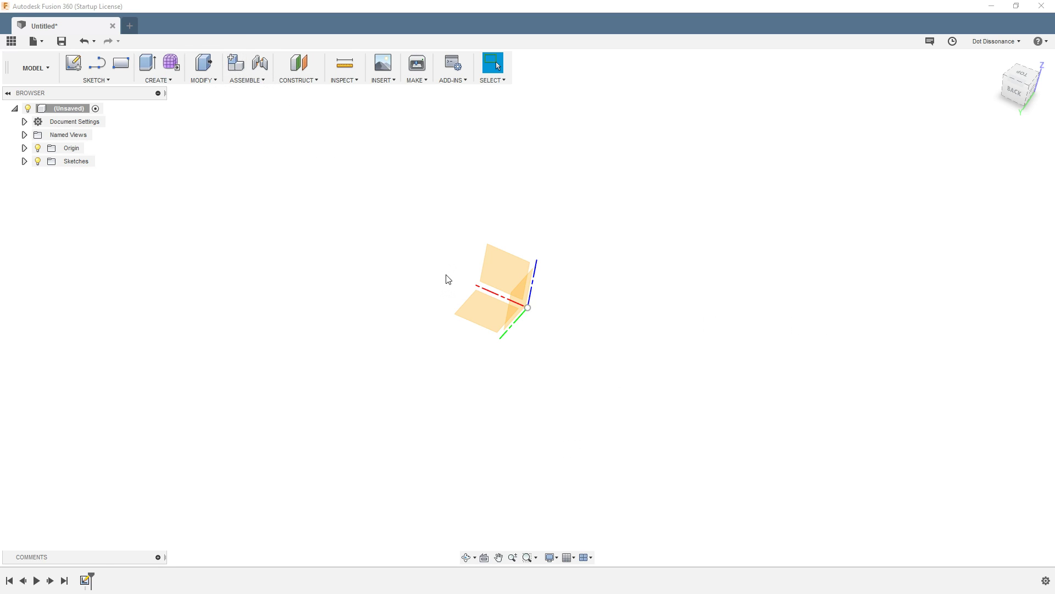
Step: Create a second empty sketch on the preselected XZ plane and finish it
{"action": "left_click", "coordinate": [500, 275]}
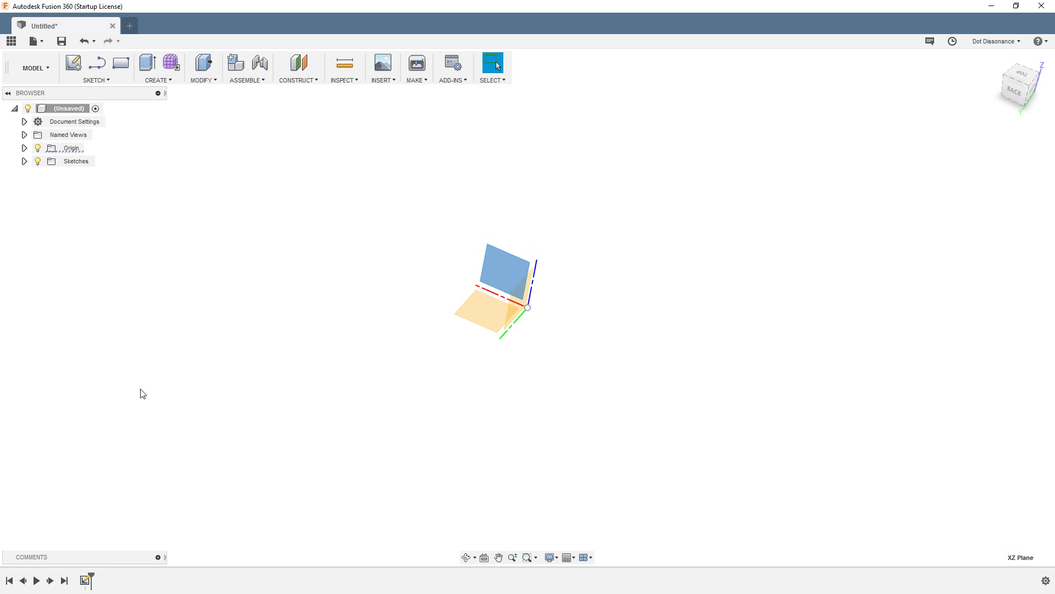
{"action": "left_click", "coordinate": [487, 307]}
{"action": "left_click", "coordinate": [504, 273]}
{"action": "left_click", "coordinate": [73, 62]}
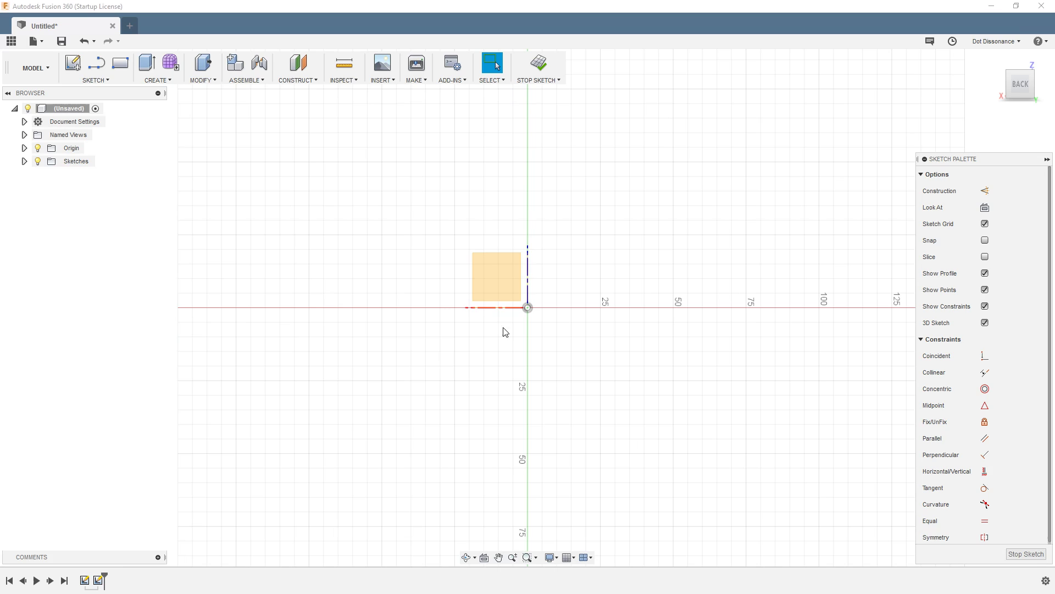
{"action": "mouse_move", "coordinate": [993, 69]}
{"action": "left_click", "coordinate": [541, 64]}
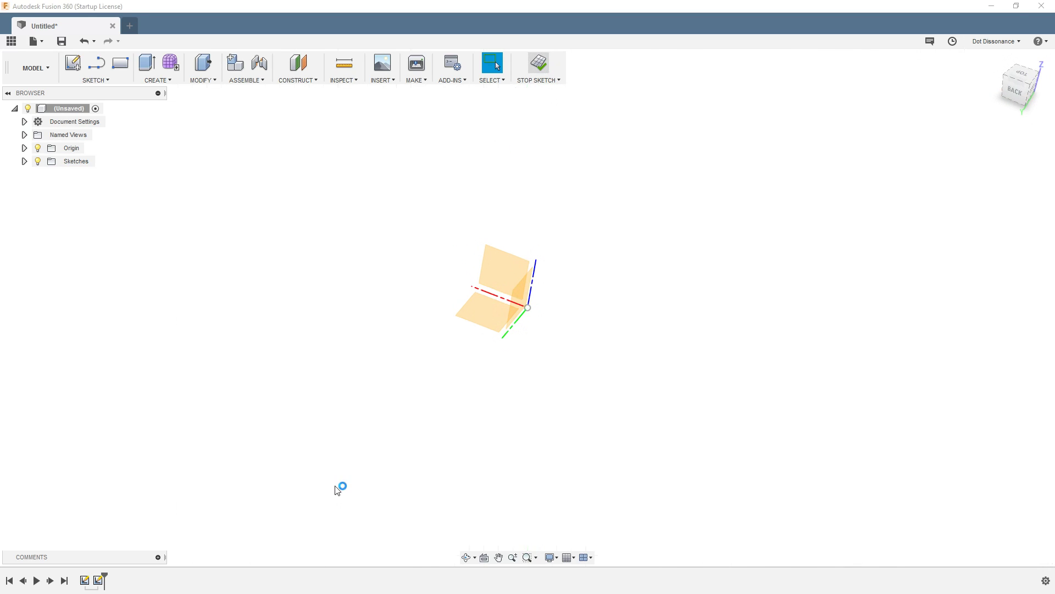
Step: Delete both empty XZ plane sketches together from the design history
{"action": "left_click", "coordinate": [98, 580]}
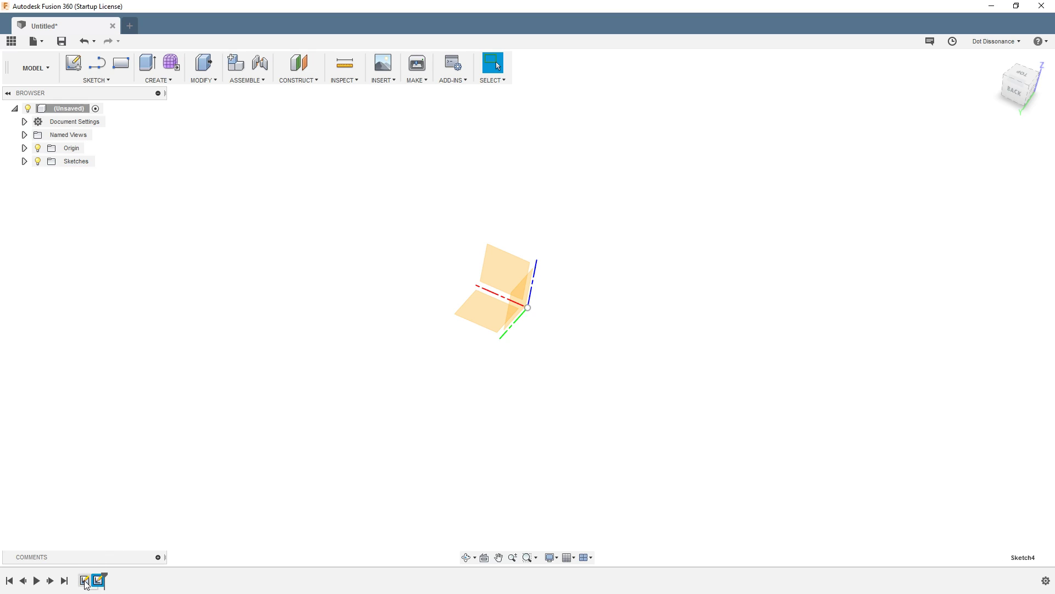
{"action": "left_click", "coordinate": [86, 582], "text": "shift"}
{"action": "right_click", "coordinate": [86, 583]}
{"action": "left_click", "coordinate": [135, 547]}
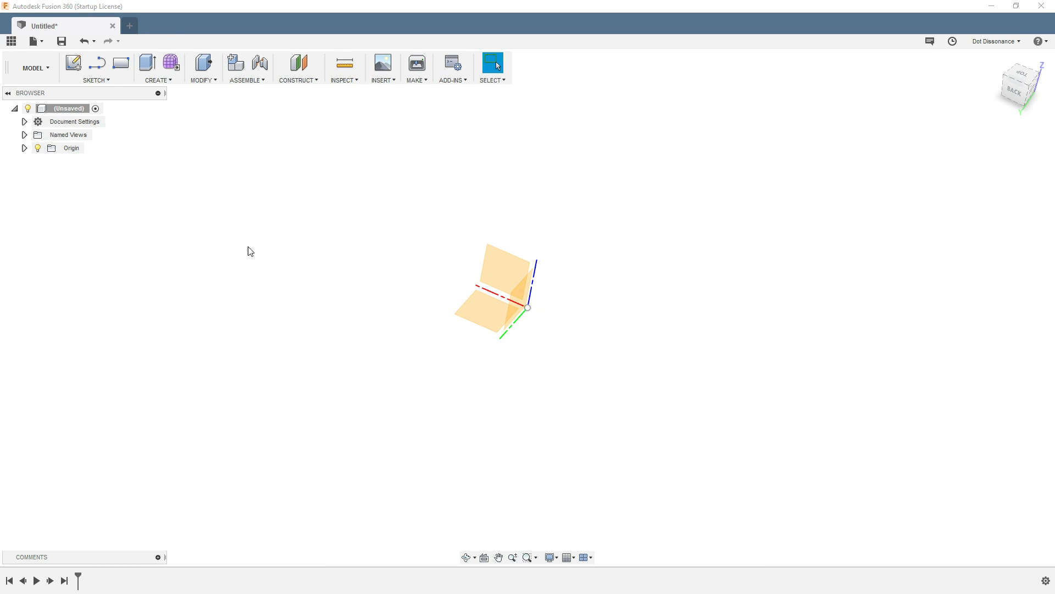
Step: Examine the origin planes and axes from several angles, including from below, and restore the home view
{"action": "middle_click_drag", "start_coordinate": [412, 282], "coordinate": [501, 344], "text": "shift"}
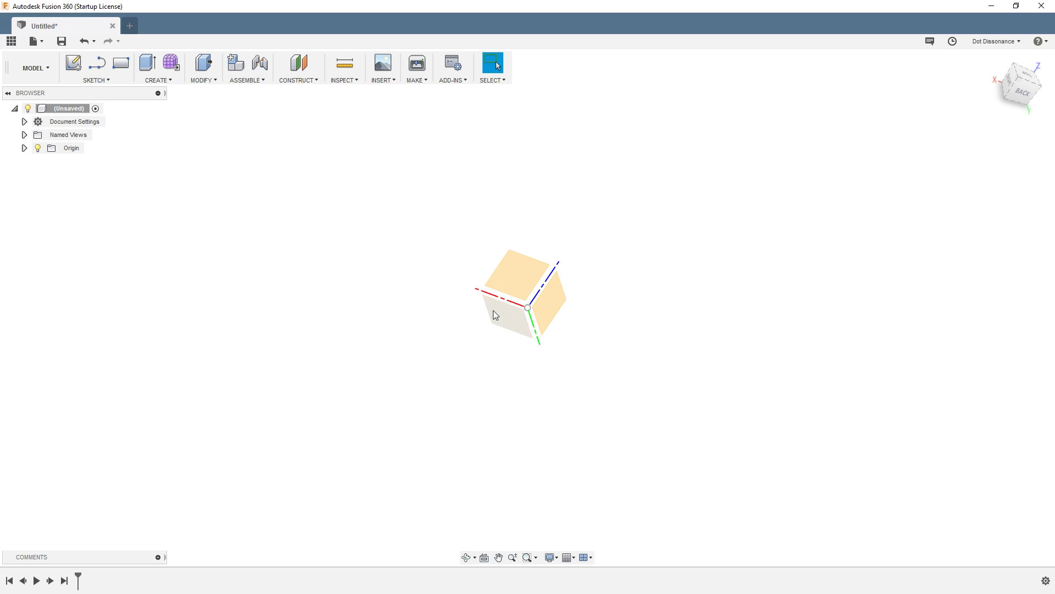
{"action": "middle_click_drag", "start_coordinate": [457, 275], "coordinate": [441, 314], "text": "shift"}
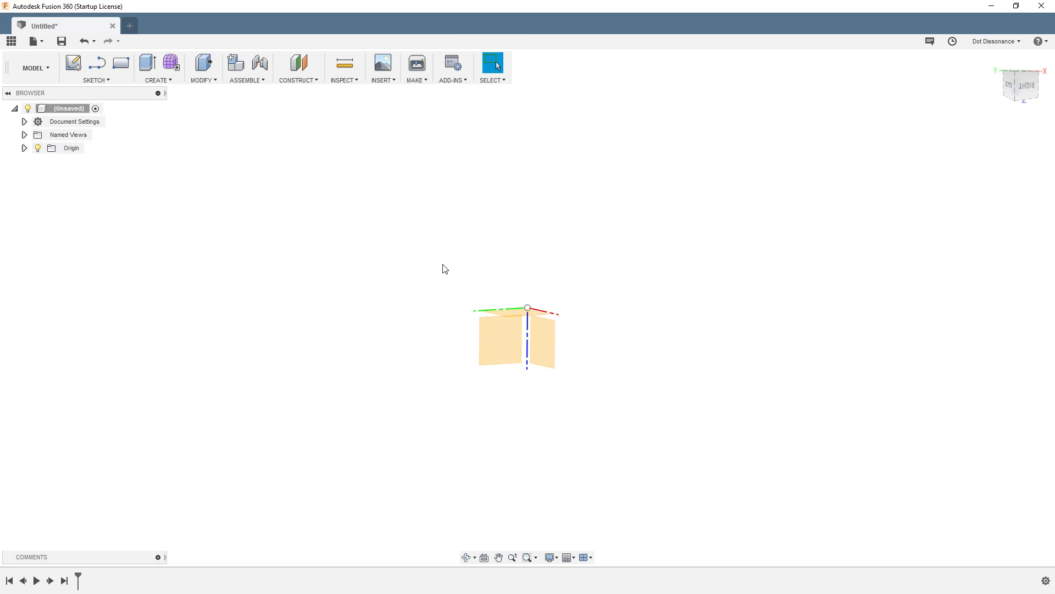
{"action": "middle_click_drag", "start_coordinate": [544, 243], "coordinate": [879, 144], "text": "shift"}
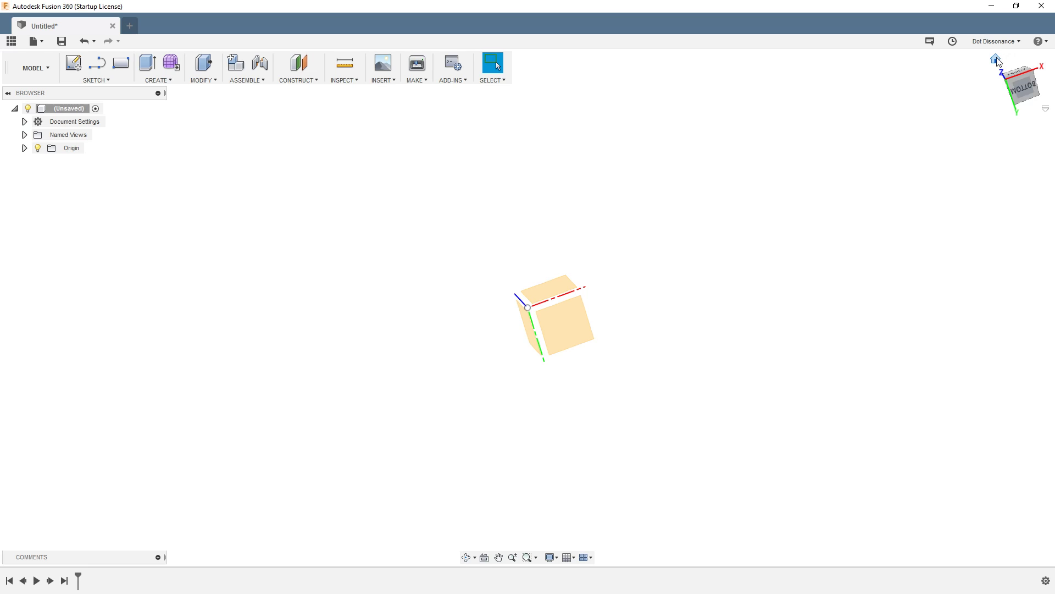
{"action": "left_click", "coordinate": [997, 60]}
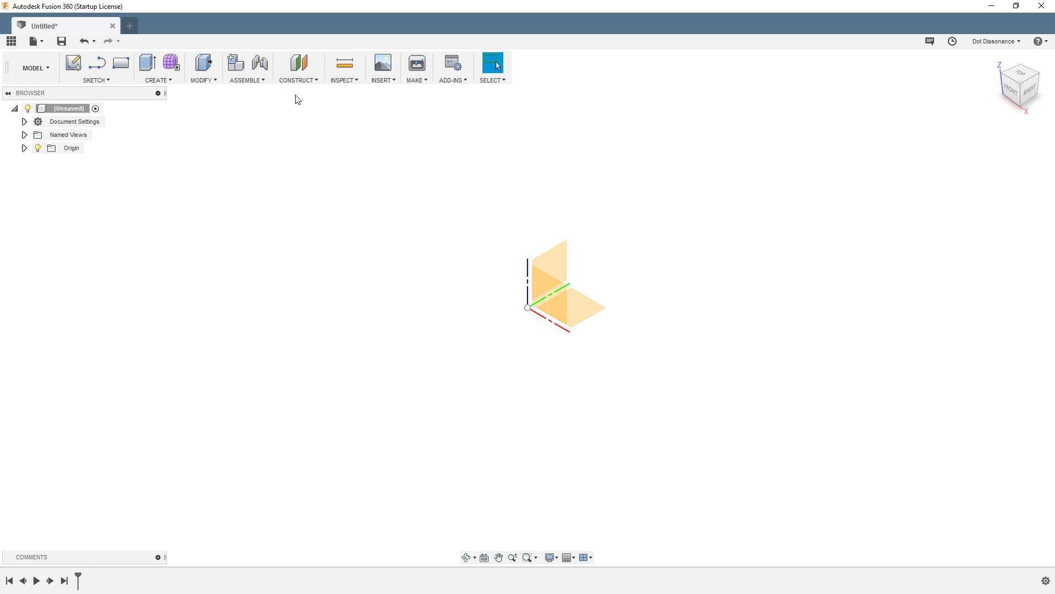
Step: Create a sketch on the XY plane and draw a center diameter circle centred on the origin
{"action": "left_click", "coordinate": [74, 67]}
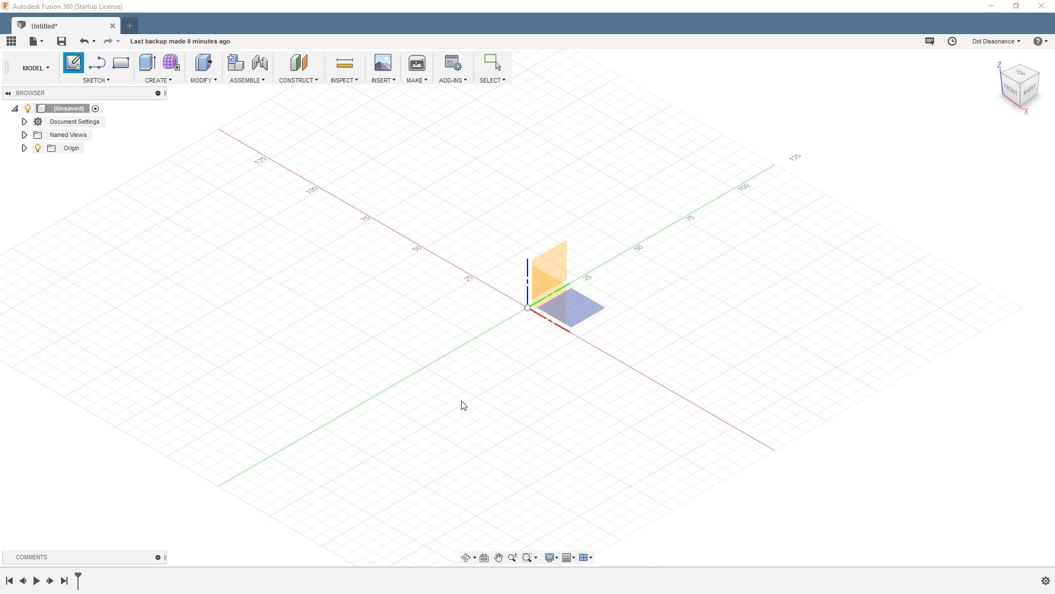
{"action": "left_click", "coordinate": [588, 308]}
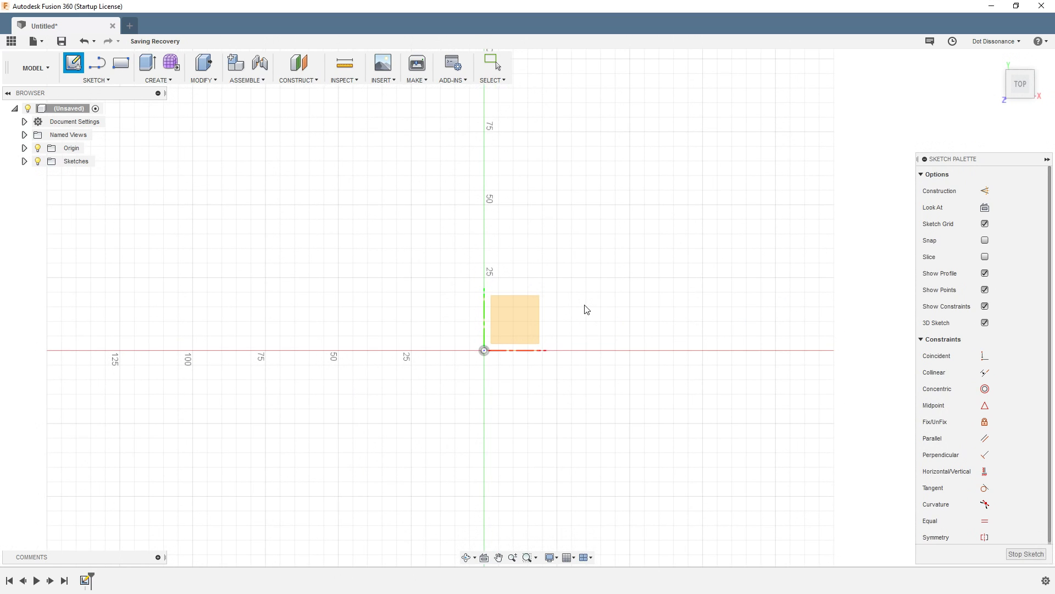
{"action": "left_click", "coordinate": [109, 81]}
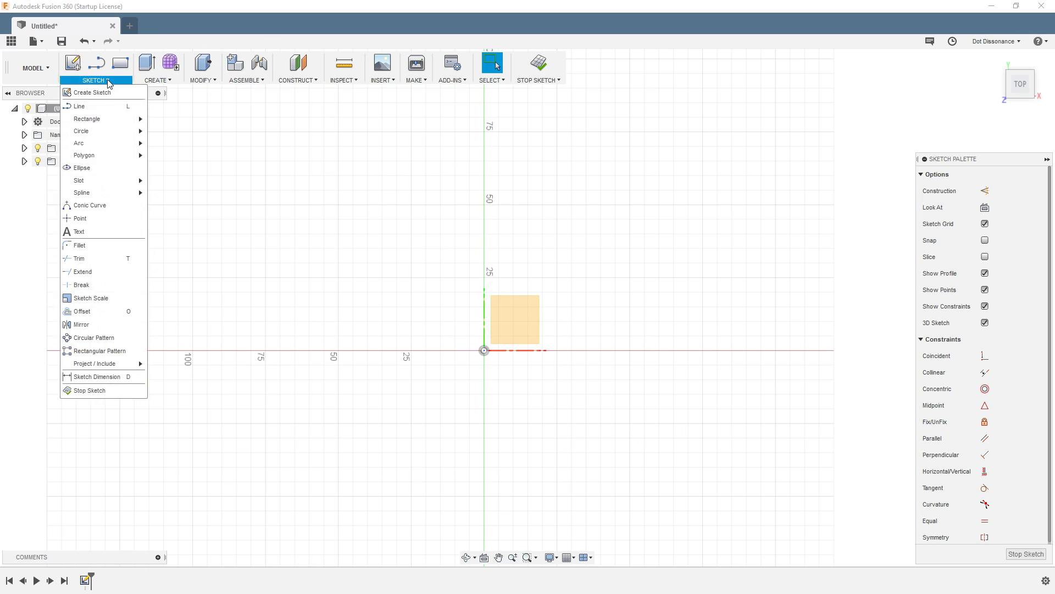
{"action": "mouse_move", "coordinate": [110, 131]}
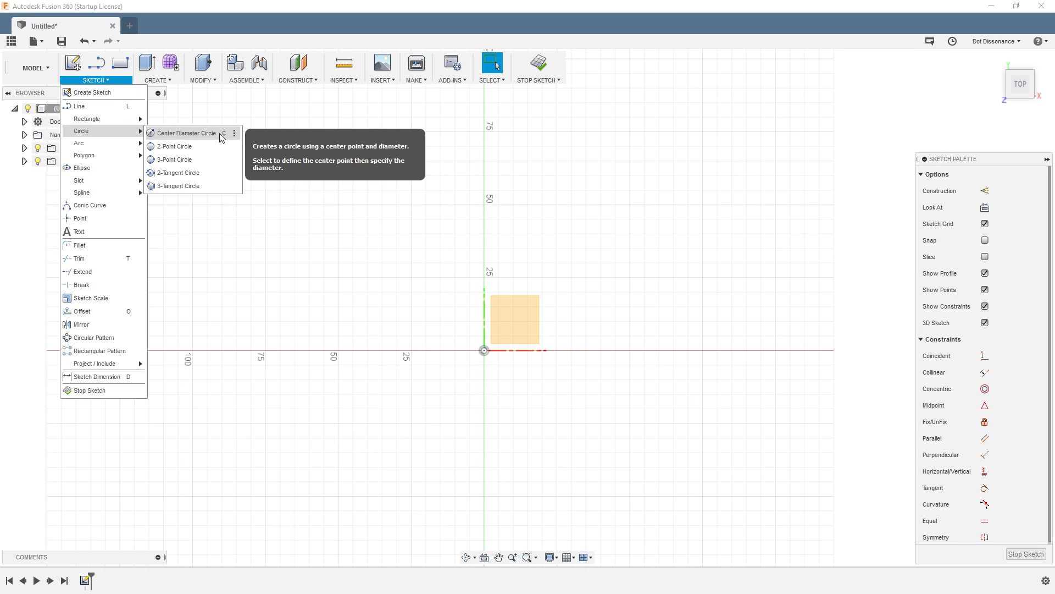
{"action": "left_click", "coordinate": [187, 136]}
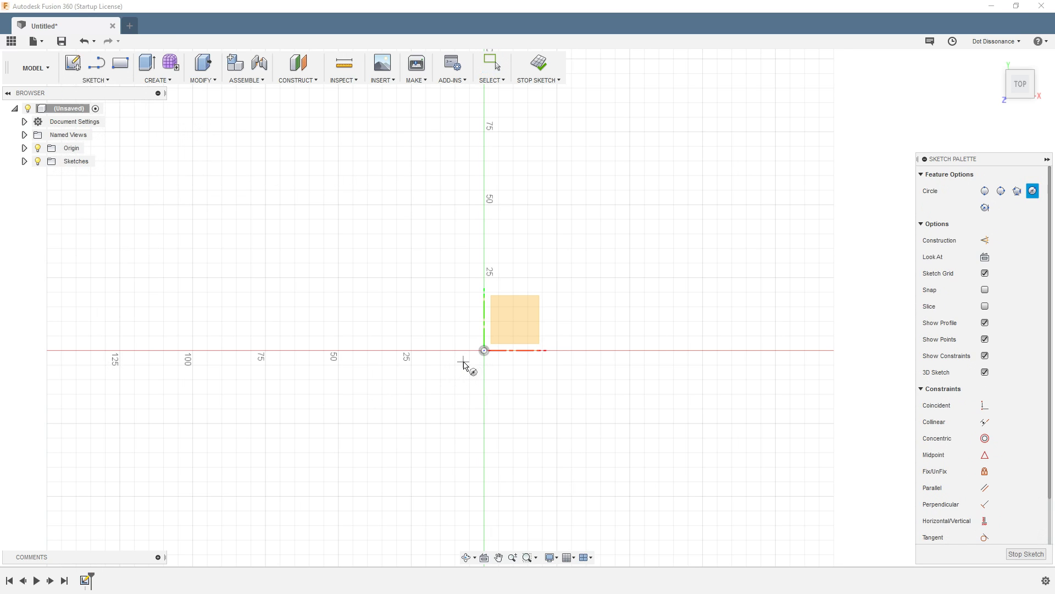
{"action": "left_click", "coordinate": [484, 350]}
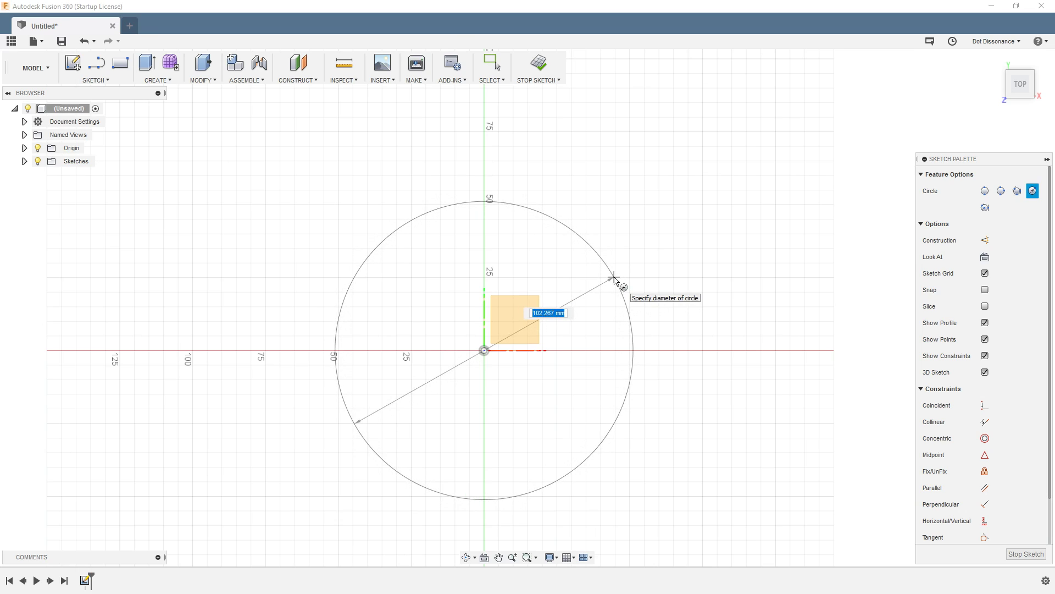
{"action": "left_click", "coordinate": [631, 249]}
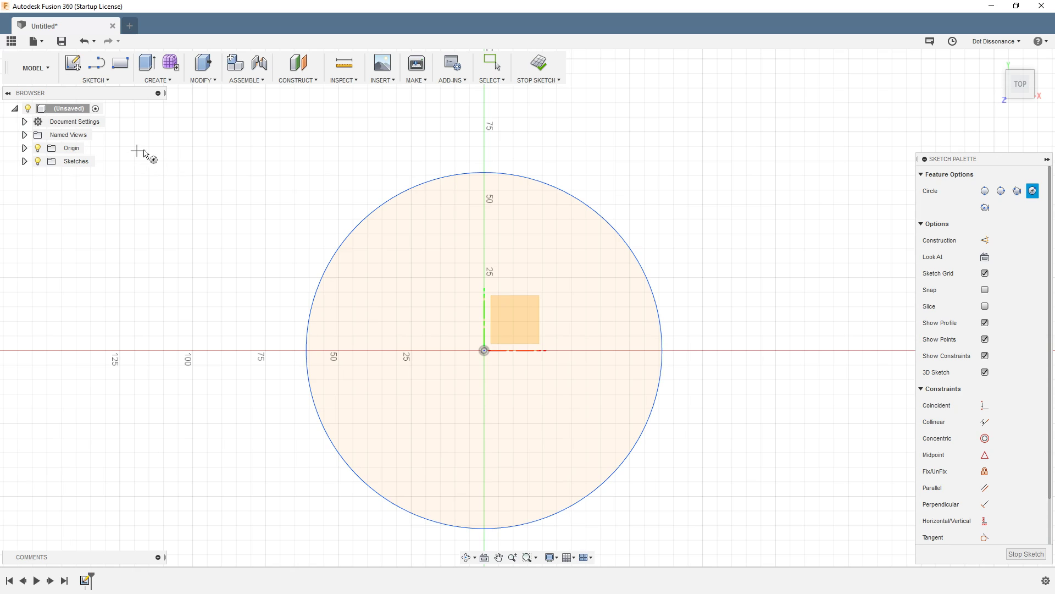
Step: Draw a second circle about 64 mm in diameter beside the origin-centred circle, and undo it
{"action": "left_click", "coordinate": [244, 161]}
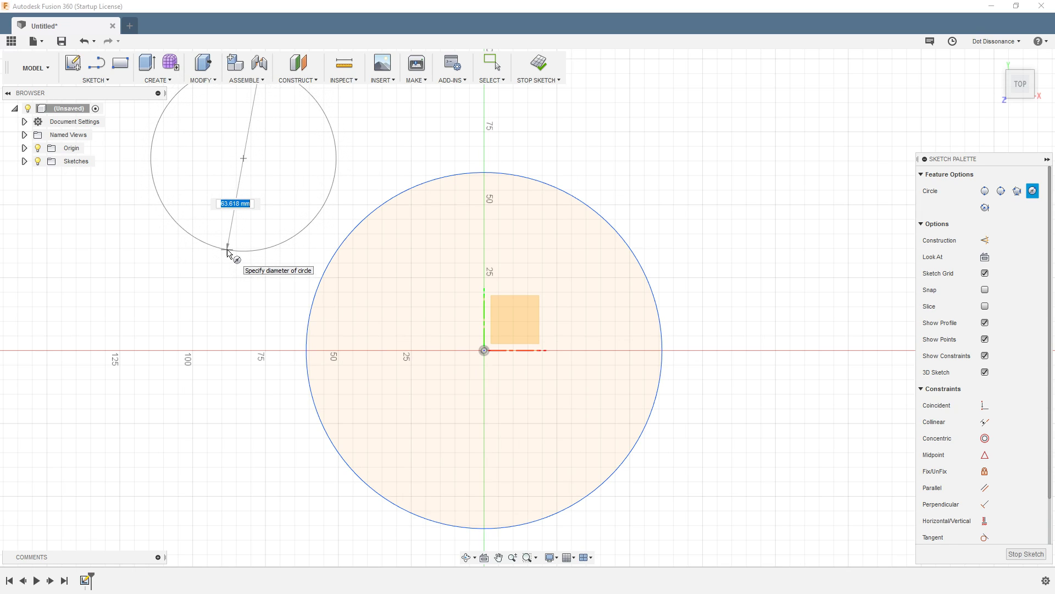
{"action": "left_click", "coordinate": [227, 252]}
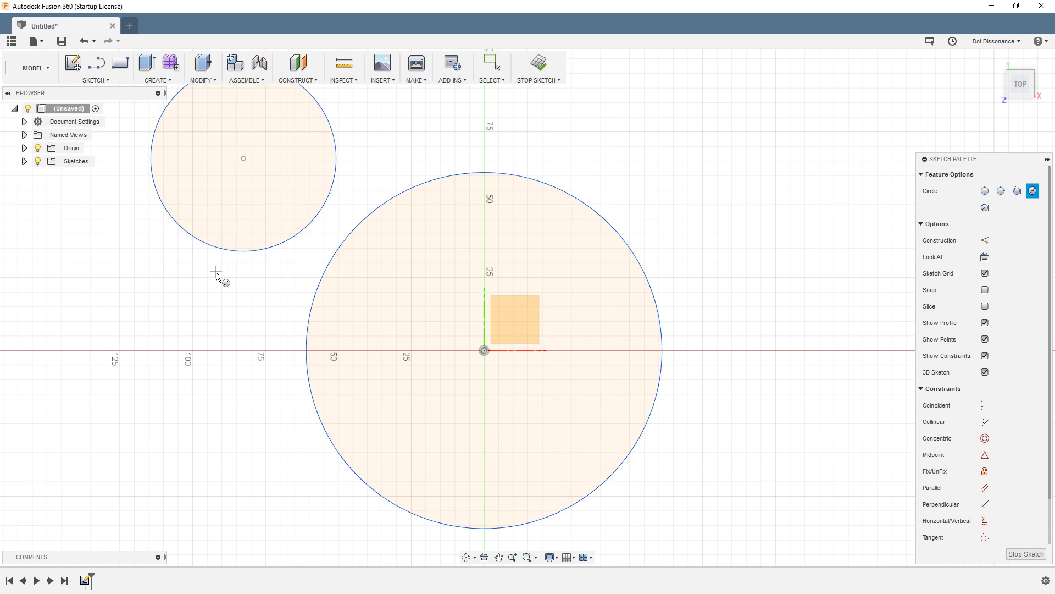
{"action": "key", "text": "Escape"}
{"action": "key", "text": "ctrl+z"}
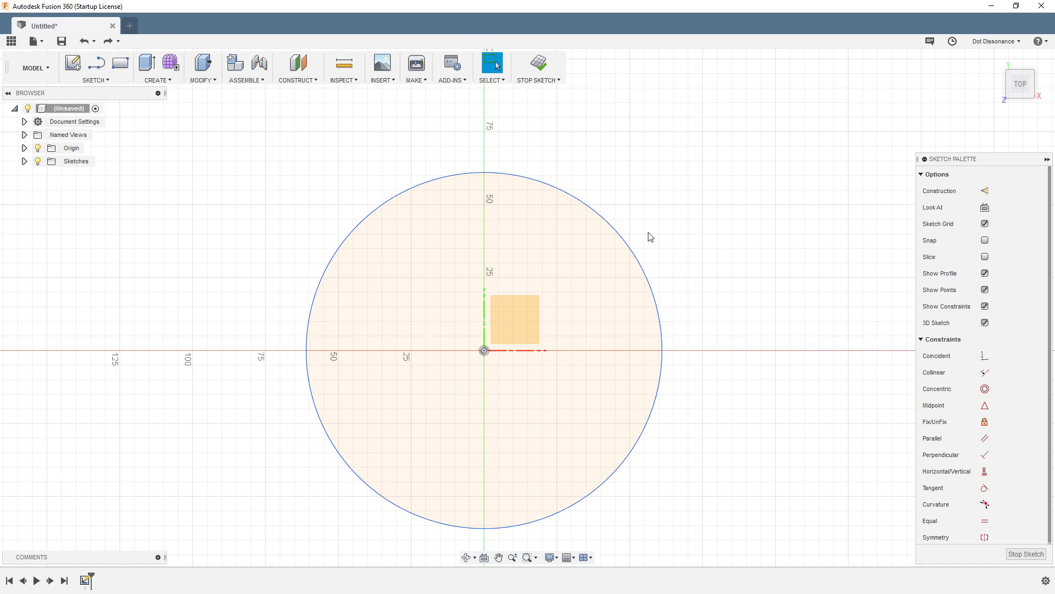
Step: Finish the circle sketch and hide the origin planes and axes
{"action": "left_click", "coordinate": [540, 71]}
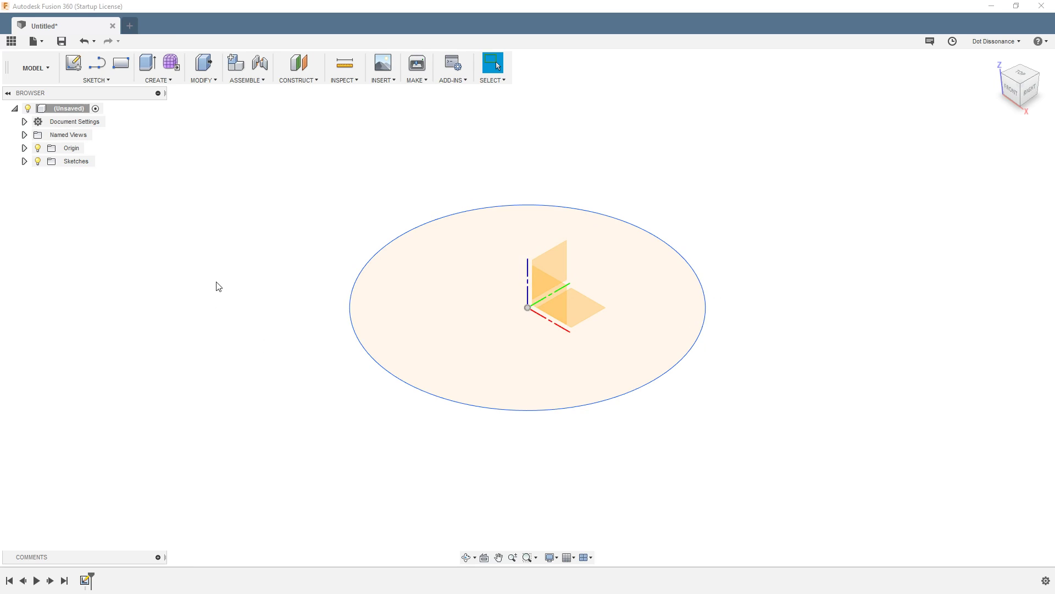
{"action": "left_click", "coordinate": [38, 148]}
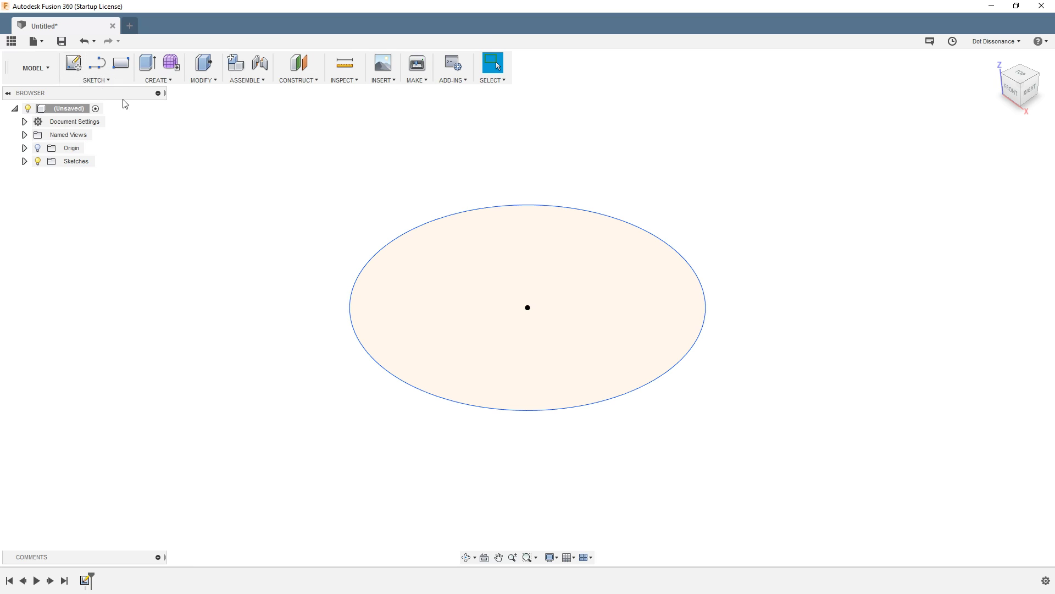
{"action": "left_click", "coordinate": [90, 80]}
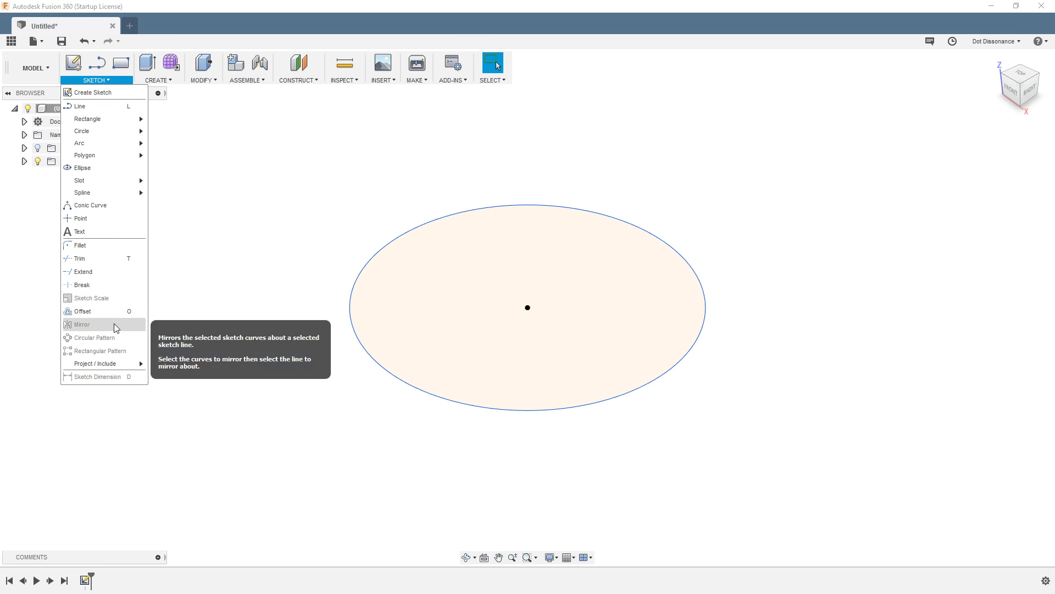
{"action": "mouse_move", "coordinate": [158, 81]}
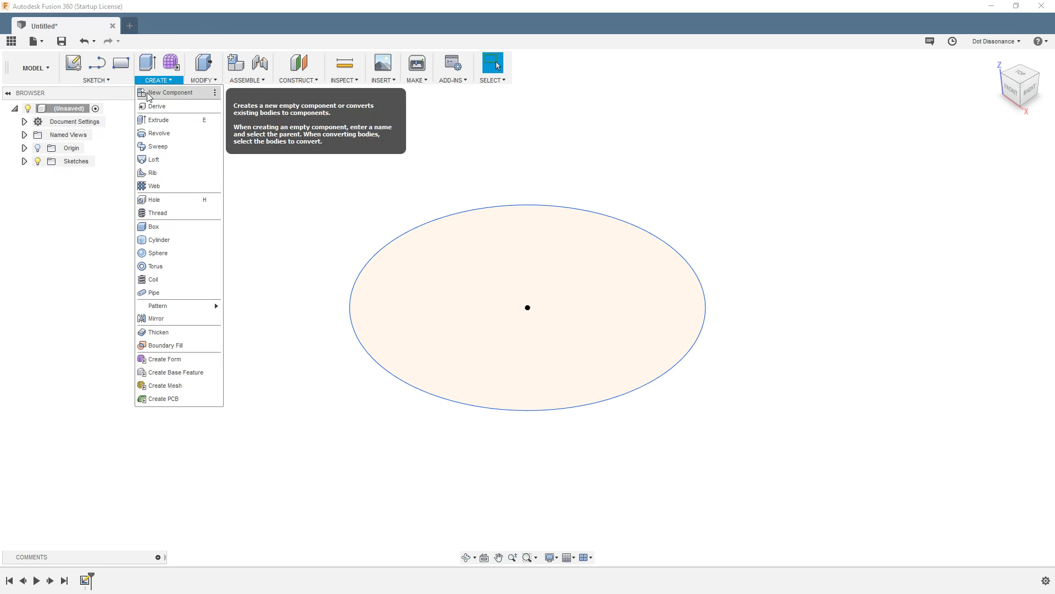
{"action": "mouse_move", "coordinate": [162, 305]}
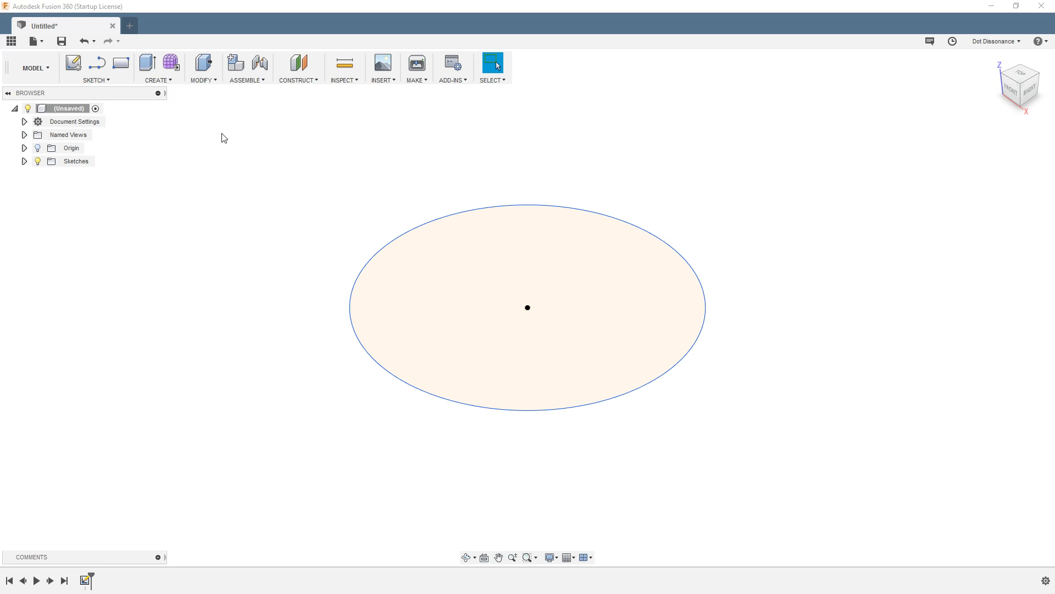
Step: Extrude the origin-centred circle upward by about 15 mm as a new body
{"action": "left_click", "coordinate": [165, 80]}
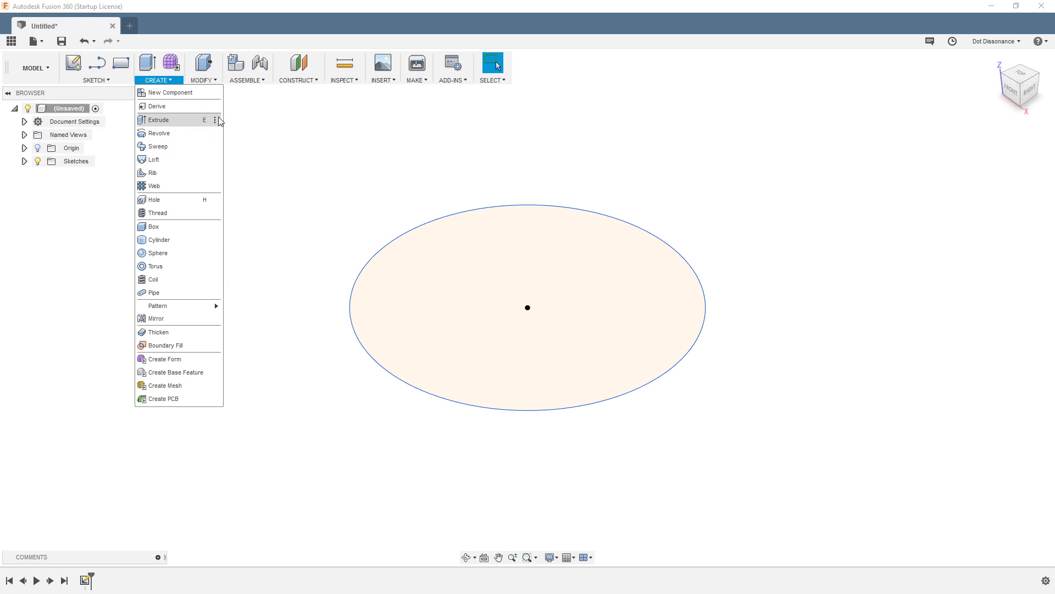
{"action": "left_click", "coordinate": [157, 120]}
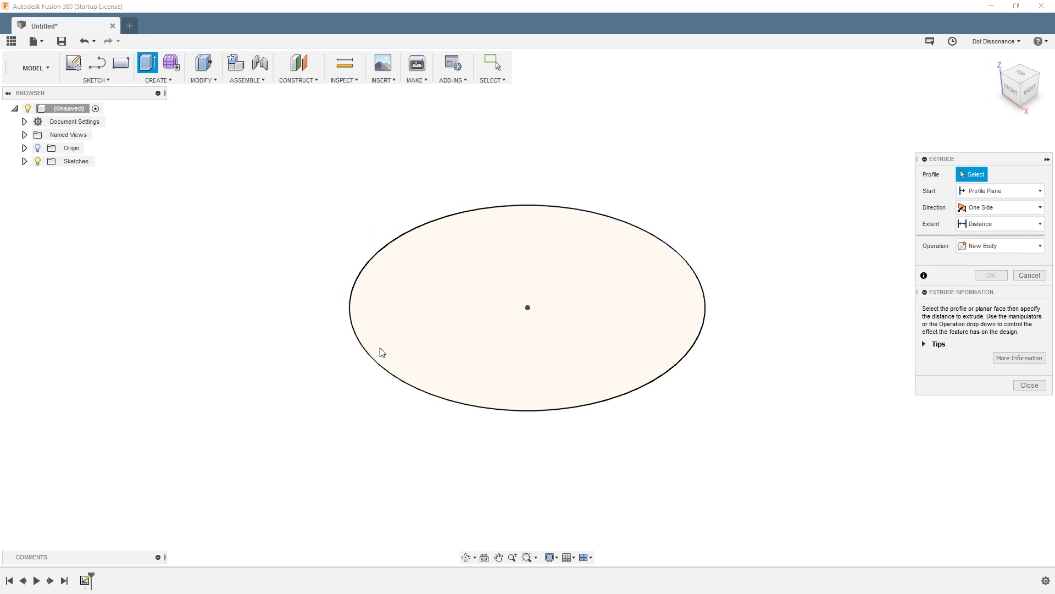
{"action": "left_click", "coordinate": [452, 293]}
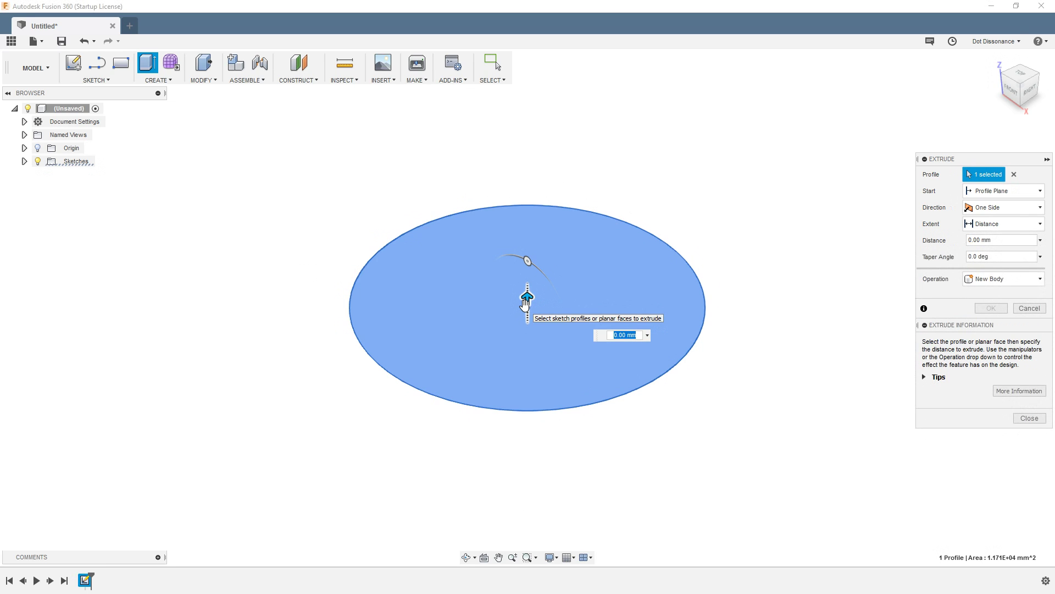
{"action": "left_click_drag", "start_coordinate": [526, 299], "coordinate": [528, 262]}
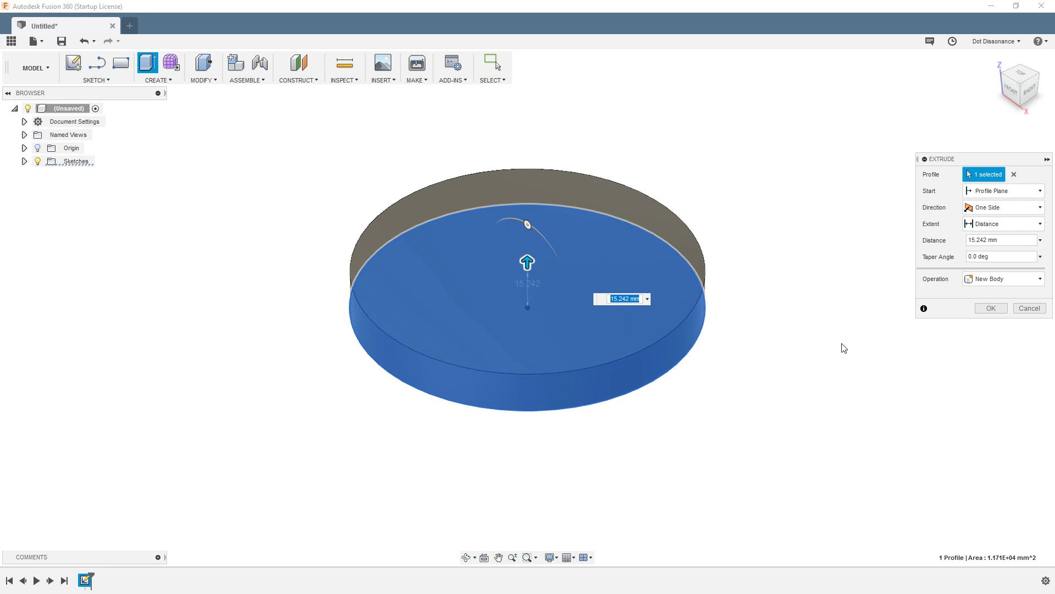
{"action": "left_click", "coordinate": [992, 308]}
{"action": "middle_click_drag", "start_coordinate": [555, 485], "coordinate": [589, 461], "text": "shift"}
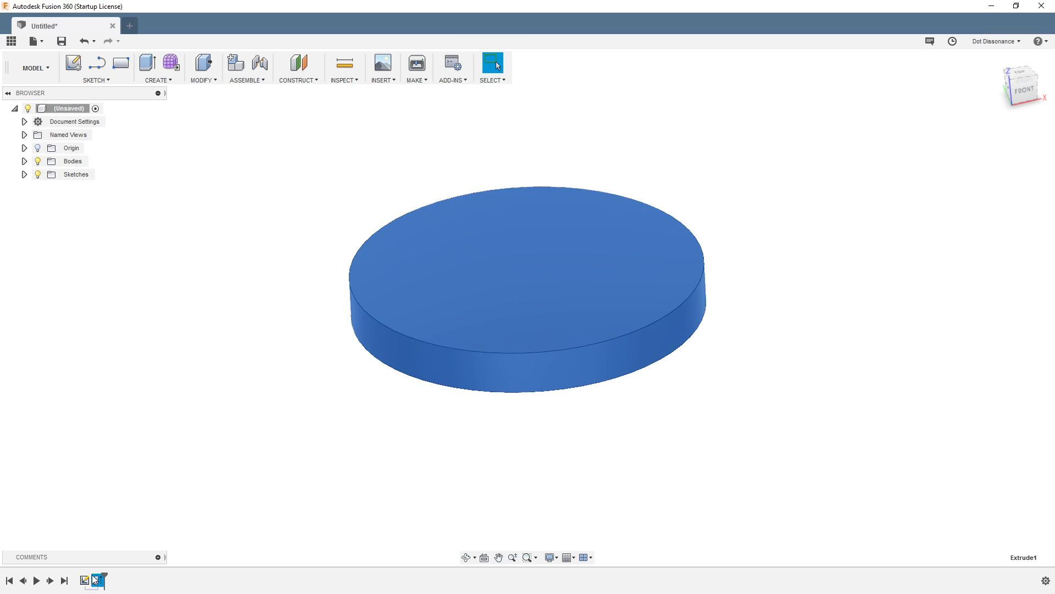
Step: Delete the disc and its sketch, and sketch a new origin-centred circle about 106 mm in diameter on the XY plane
{"action": "left_click_drag", "start_coordinate": [104, 582], "coordinate": [79, 582]}
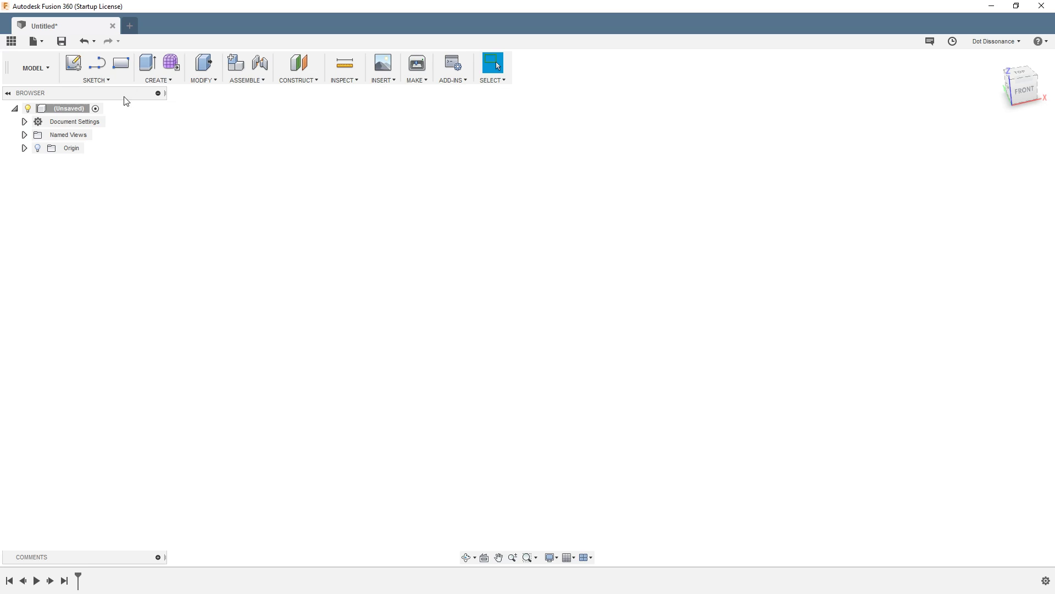
{"action": "left_click", "coordinate": [74, 72]}
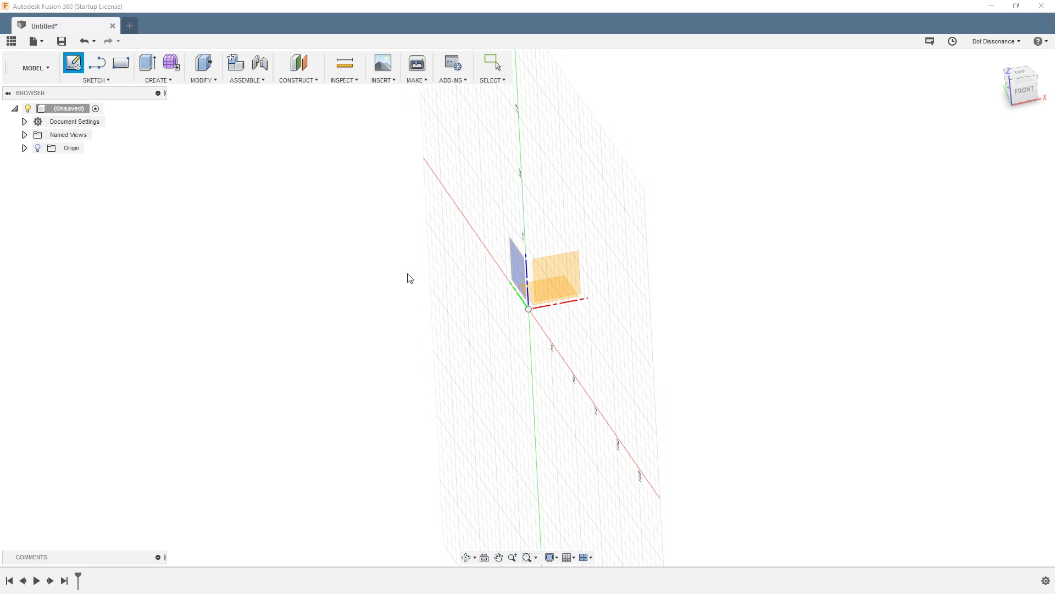
{"action": "mouse_move", "coordinate": [407, 276]}
{"action": "middle_mouse_down", "text": "shift"}
{"action": "mouse_move", "coordinate": [610, 337]}
{"action": "mouse_move", "coordinate": [594, 354]}
{"action": "mouse_move", "coordinate": [613, 378]}
{"action": "mouse_move", "coordinate": [629, 354]}
{"action": "mouse_move", "coordinate": [542, 352]}
{"action": "middle_mouse_up", "text": "shift"}
{"action": "left_click", "coordinate": [552, 336]}
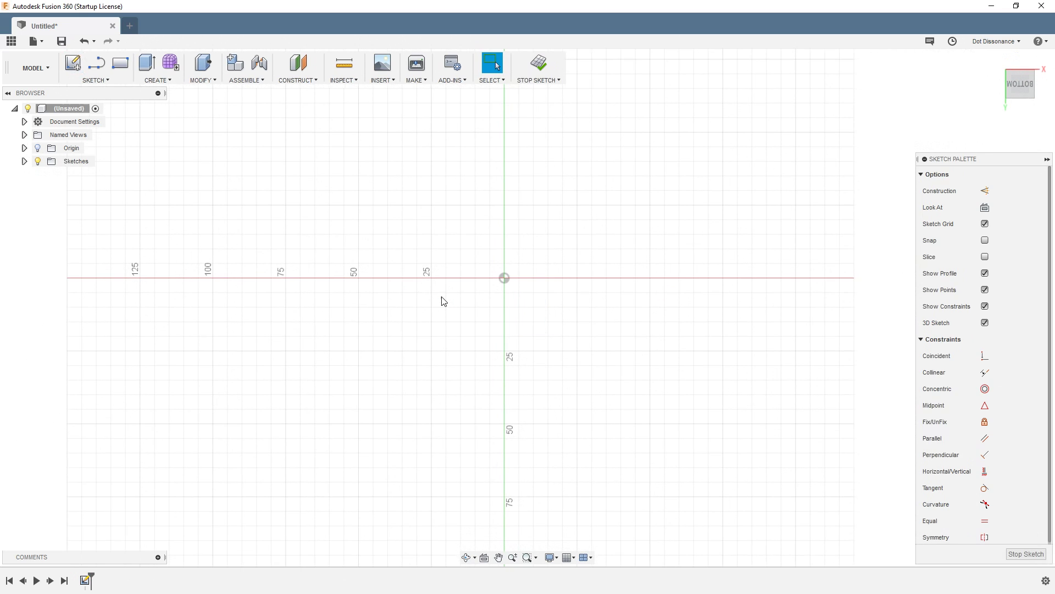
{"action": "key", "text": "c"}
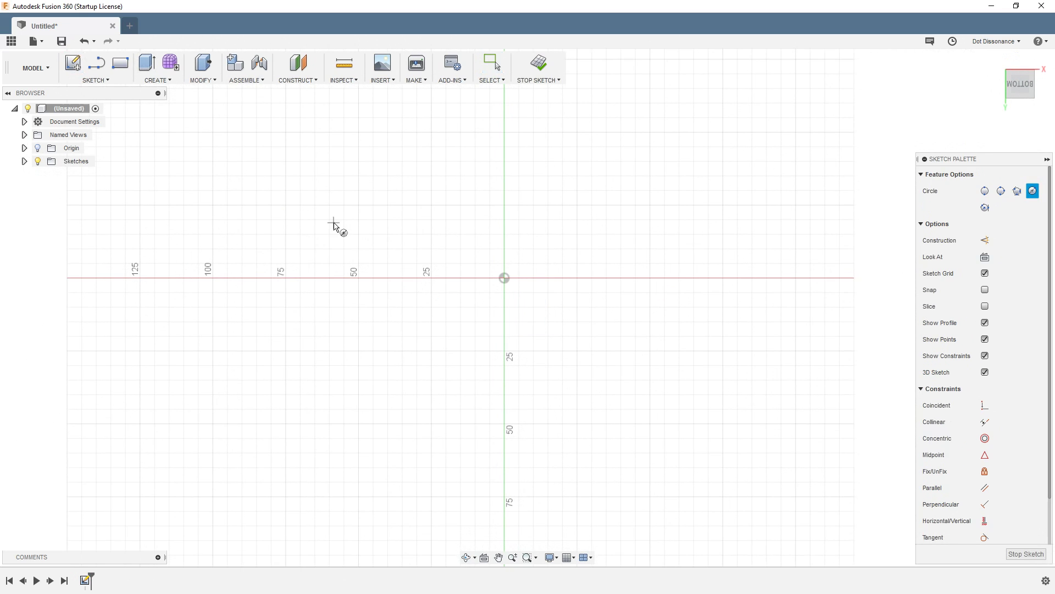
{"action": "left_click", "coordinate": [505, 278]}
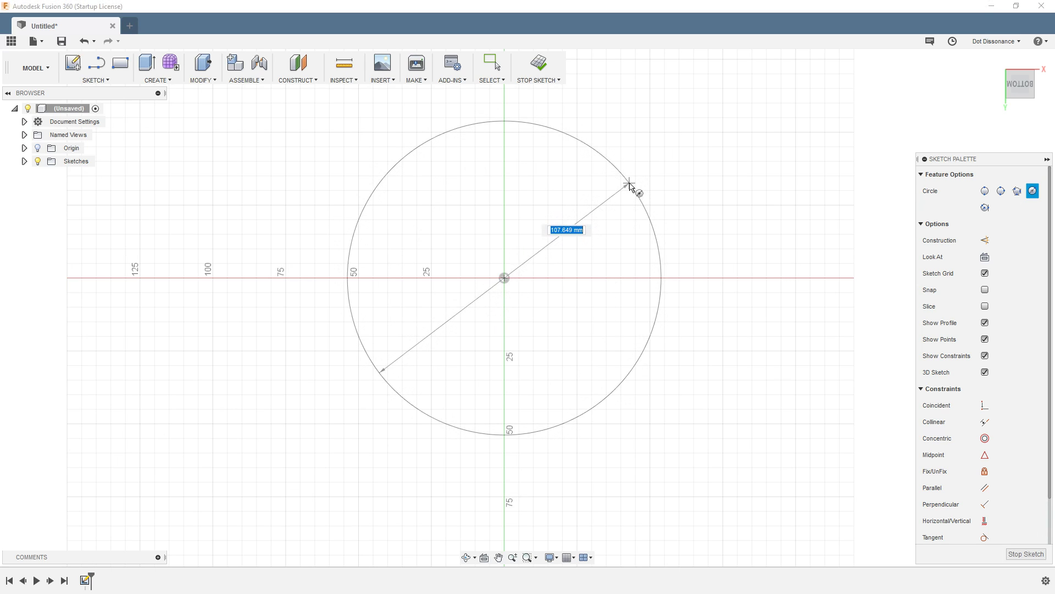
{"action": "left_click", "coordinate": [632, 188]}
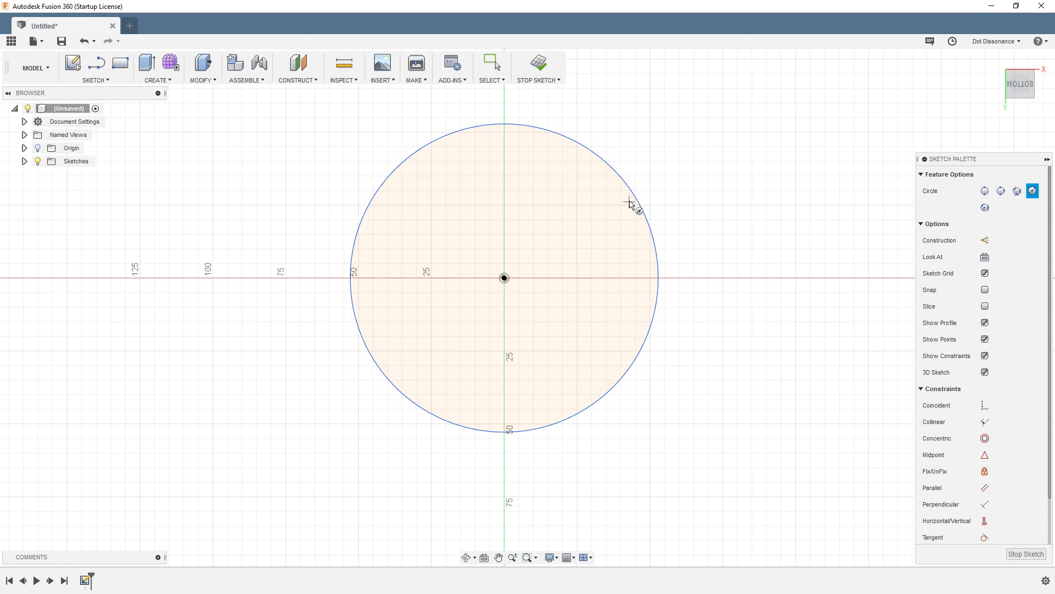
{"action": "left_click", "coordinate": [539, 64]}
Step: Extrude the new circle profile in the positive Z direction as a new body
{"action": "left_click", "coordinate": [155, 81]}
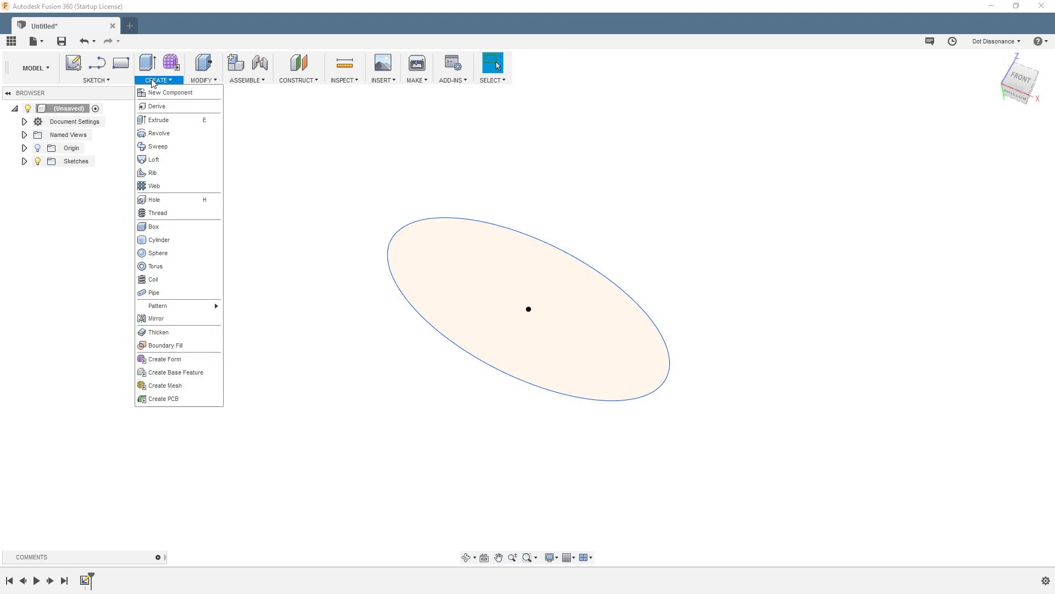
{"action": "left_click", "coordinate": [165, 121]}
{"action": "left_click", "coordinate": [506, 297]}
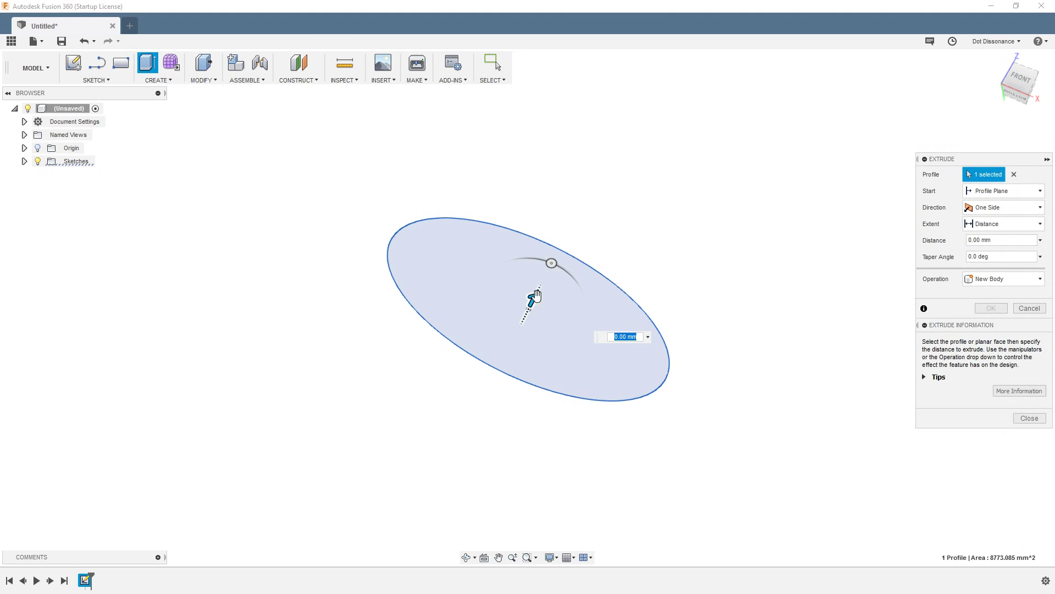
{"action": "left_click_drag", "start_coordinate": [532, 301], "coordinate": [565, 237]}
{"action": "left_click", "coordinate": [1000, 309]}
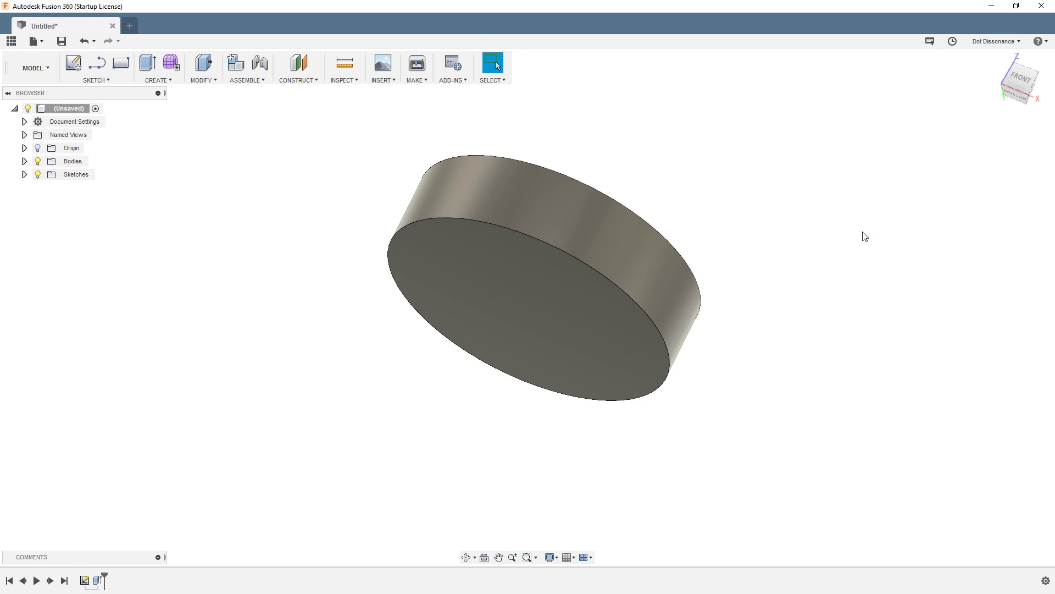
{"action": "middle_click_drag", "start_coordinate": [625, 115], "coordinate": [584, 176], "text": "shift"}
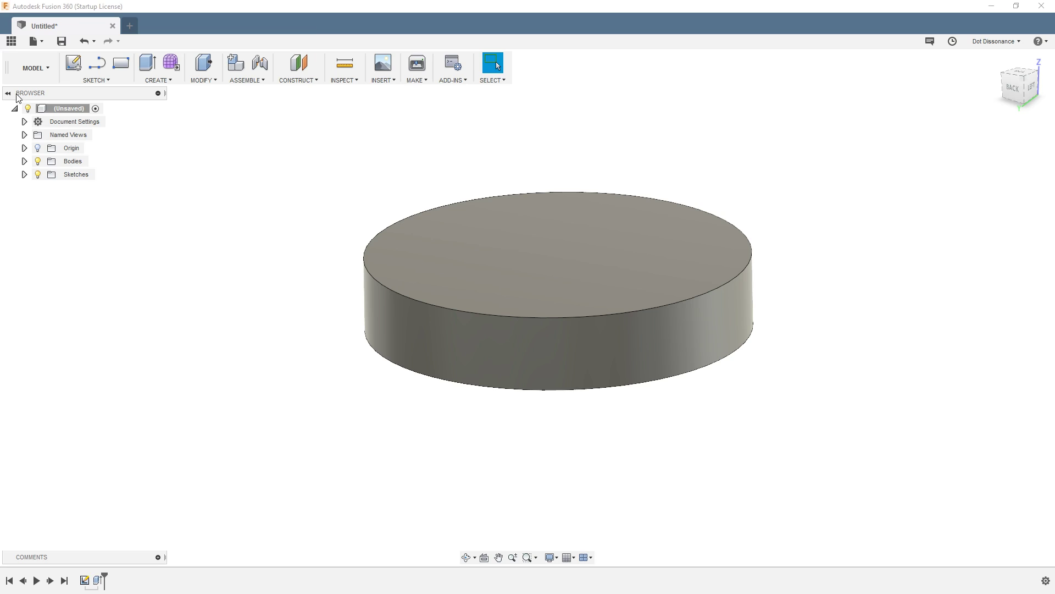
Step: Show the origin planes, examine where they sit inside the disc, and hide them again
{"action": "left_click", "coordinate": [38, 147]}
{"action": "mouse_move", "coordinate": [360, 309]}
{"action": "middle_mouse_down", "text": "shift"}
{"action": "mouse_move", "coordinate": [350, 289]}
{"action": "mouse_move", "coordinate": [367, 297]}
{"action": "mouse_move", "coordinate": [353, 301]}
{"action": "mouse_move", "coordinate": [356, 290]}
{"action": "mouse_move", "coordinate": [363, 297]}
{"action": "middle_mouse_up", "text": "shift"}
{"action": "middle_click_drag", "start_coordinate": [508, 368], "coordinate": [387, 389], "text": "shift"}
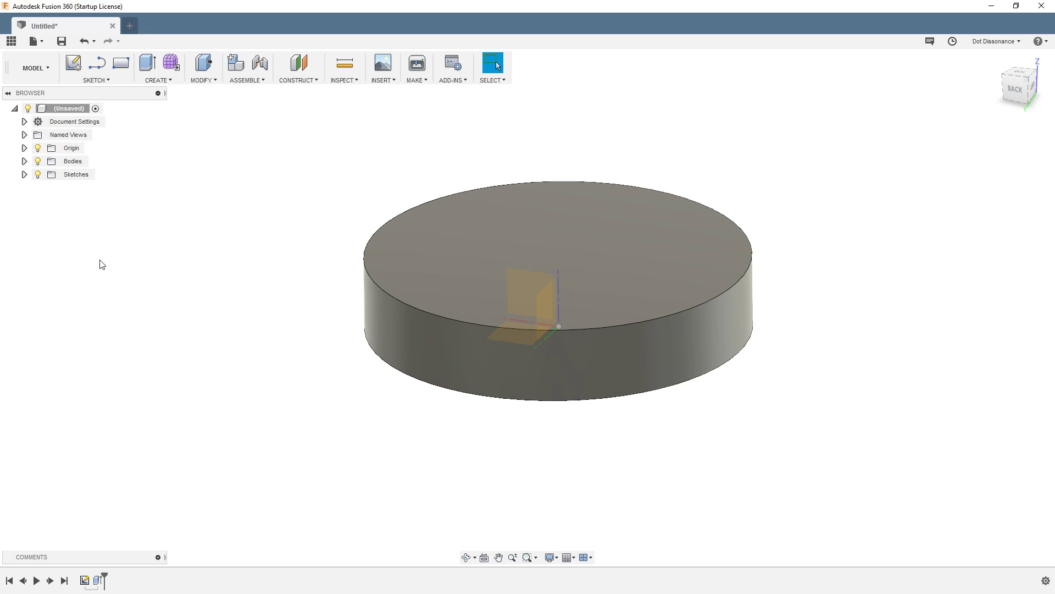
{"action": "left_click", "coordinate": [38, 148]}
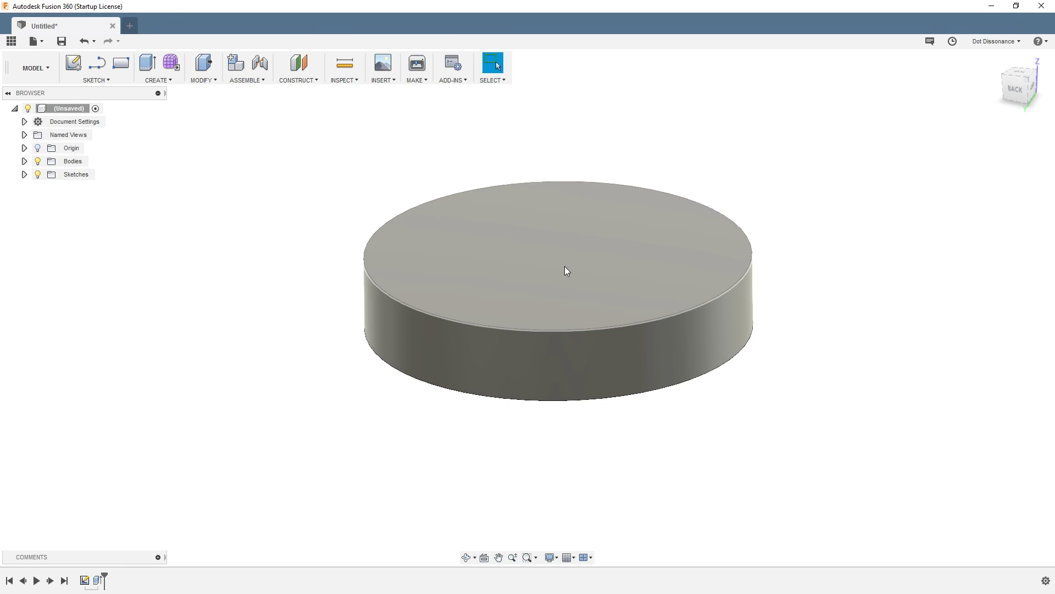
Step: Select the disc's flat end faces in turn to examine them from below and above, and clear the selection
{"action": "left_click", "coordinate": [567, 254]}
{"action": "middle_click_drag", "start_coordinate": [525, 497], "coordinate": [535, 456], "text": "shift"}
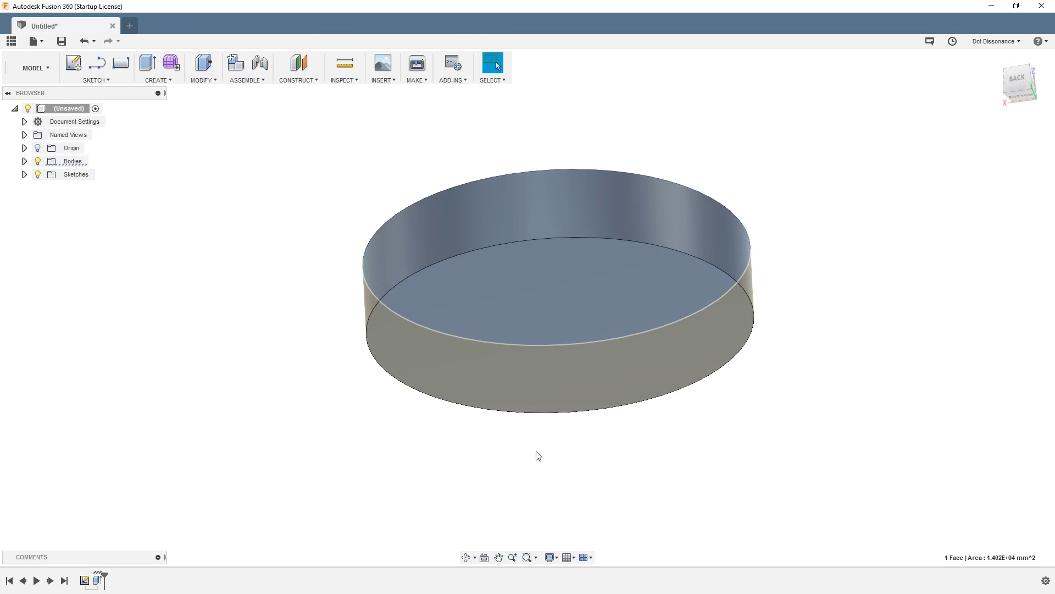
{"action": "middle_click_drag", "start_coordinate": [575, 299], "coordinate": [753, 184], "text": "shift"}
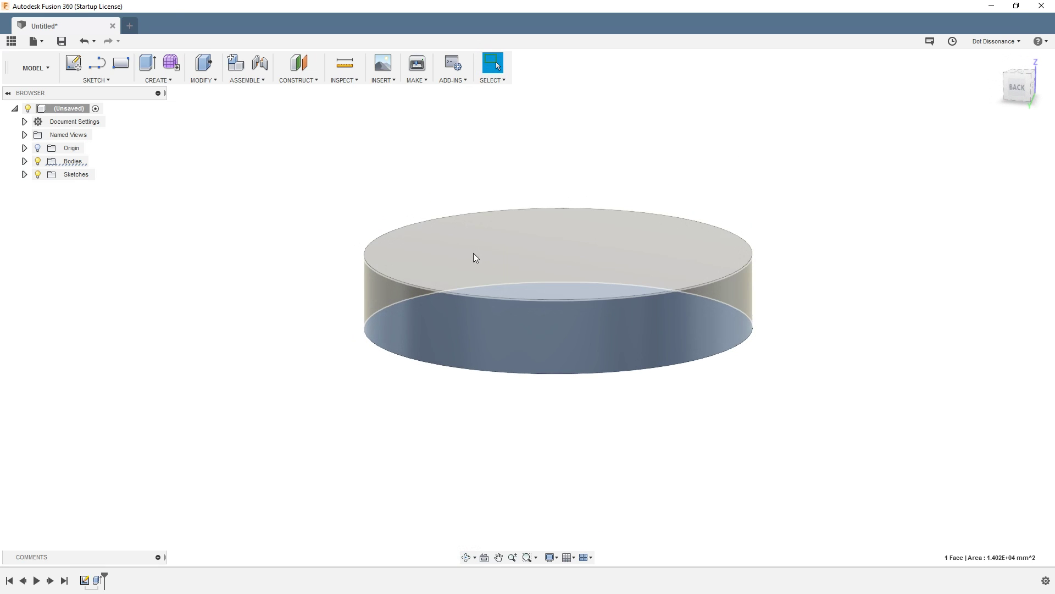
{"action": "left_click", "coordinate": [112, 308]}
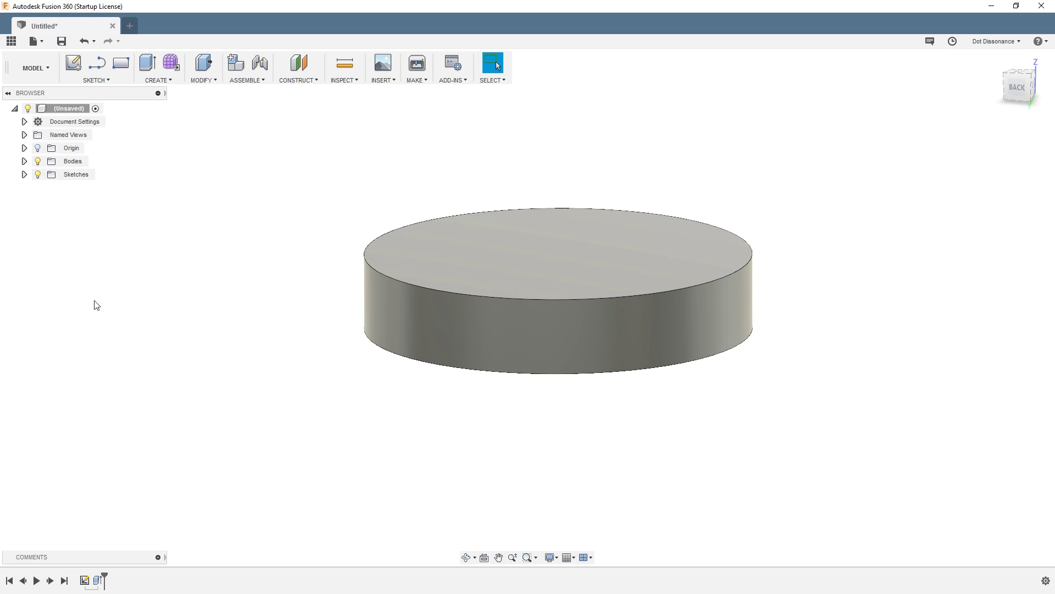
Step: Show the origin planes and examine the disc's base against the XY plane from the back
{"action": "left_click", "coordinate": [40, 147]}
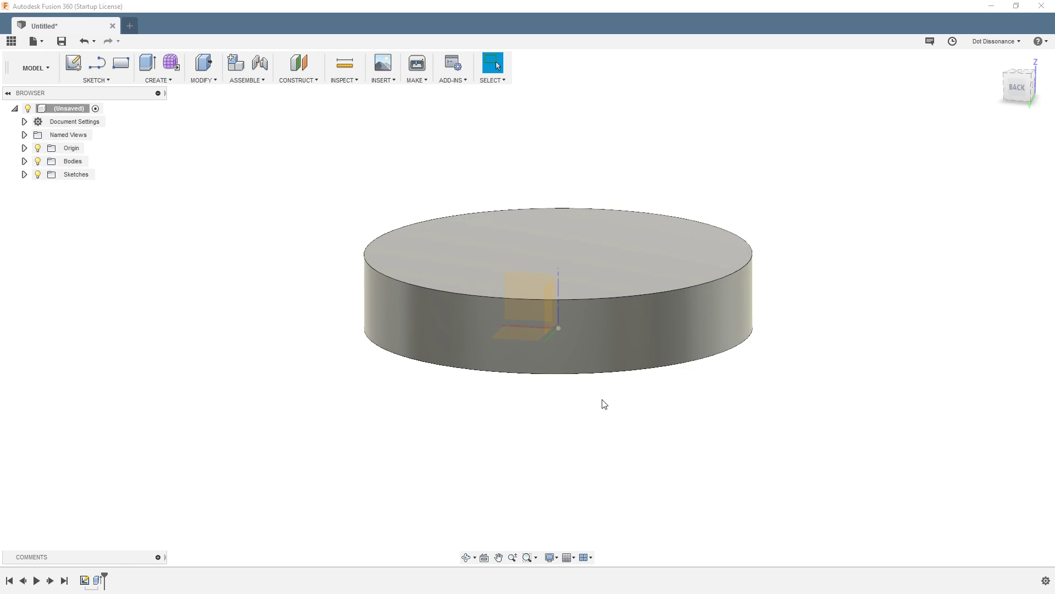
{"action": "left_click", "coordinate": [1015, 90]}
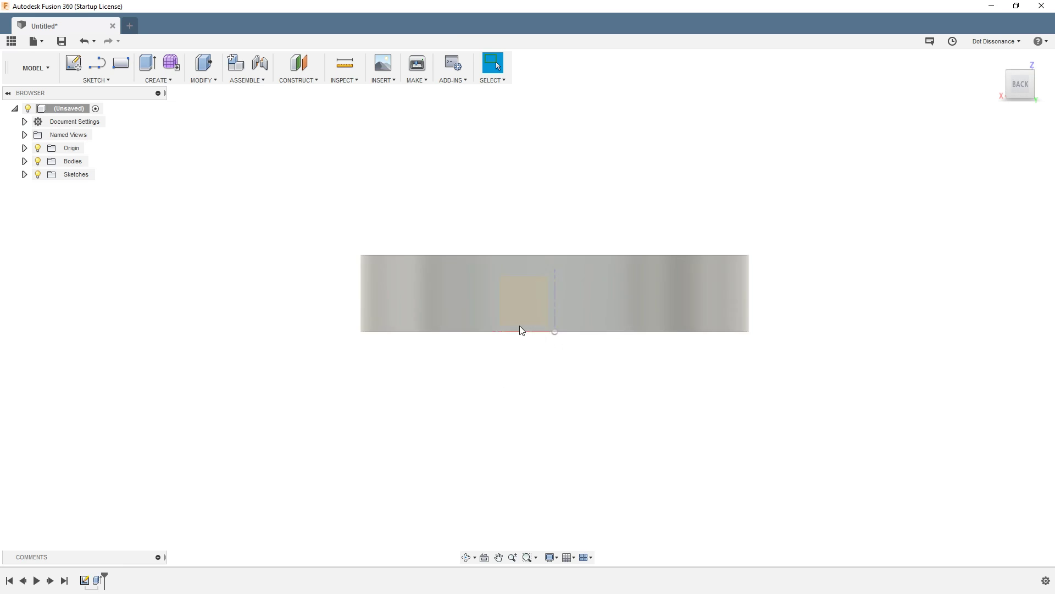
{"action": "middle_click_drag", "start_coordinate": [537, 403], "coordinate": [534, 395], "text": "shift"}
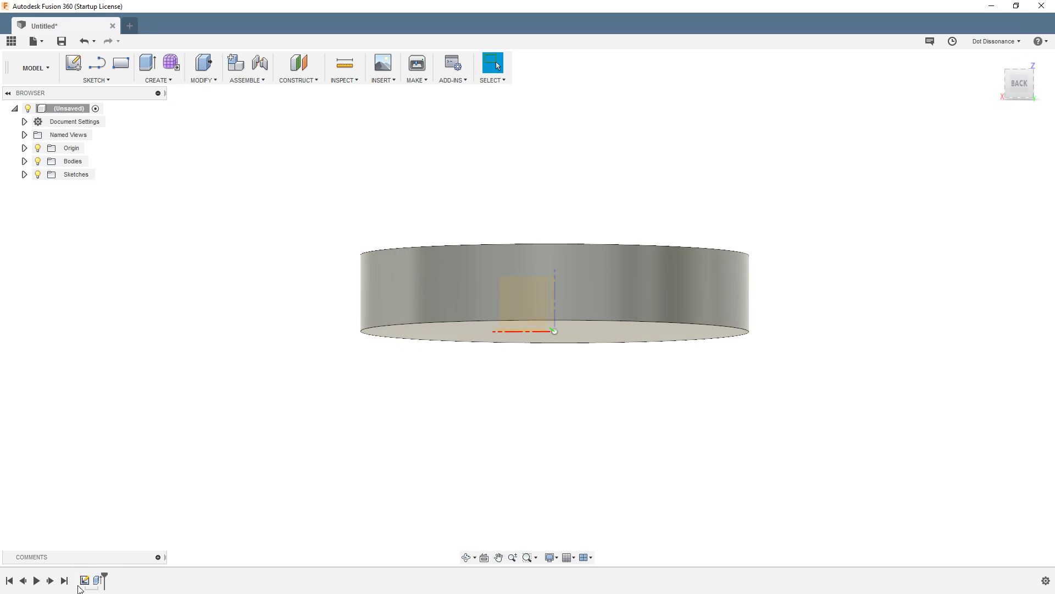
Step: Toggle the visibility of the disc's circle sketch on and off, and hide the origin planes
{"action": "left_click", "coordinate": [24, 175]}
{"action": "left_click", "coordinate": [48, 188]}
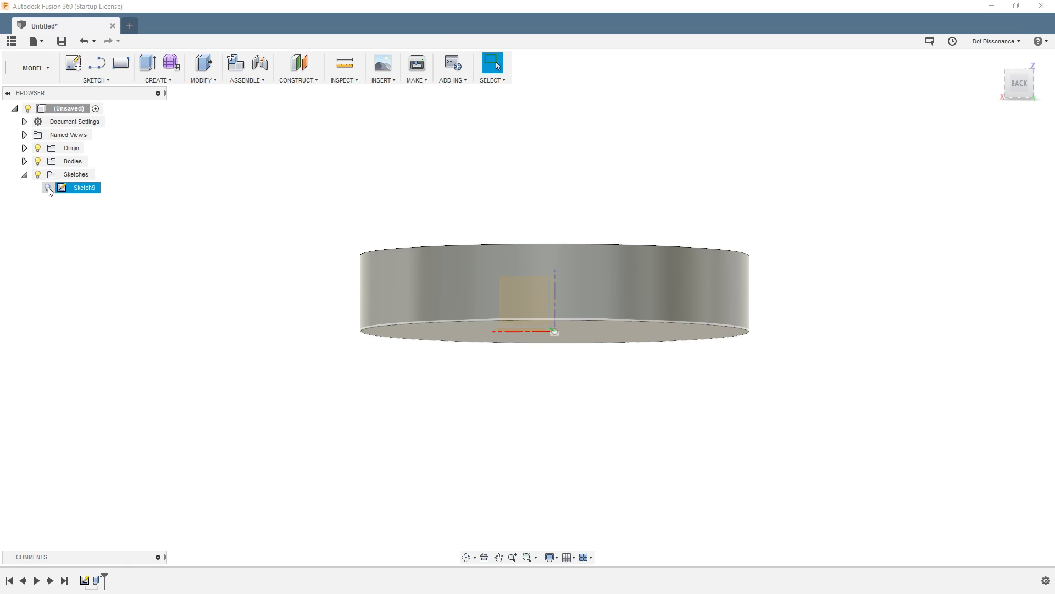
{"action": "left_click", "coordinate": [48, 188]}
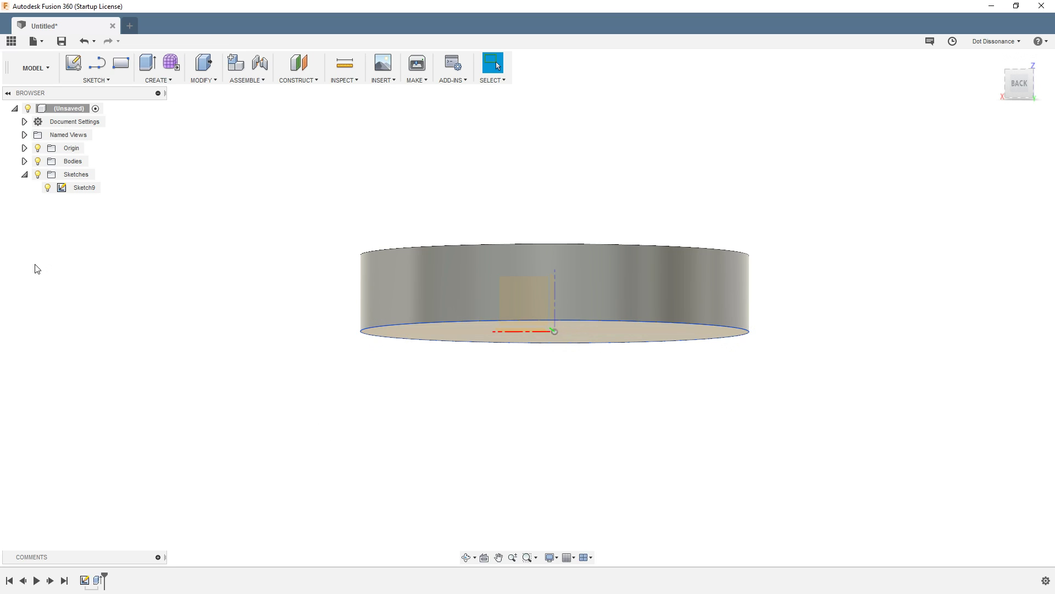
{"action": "left_click", "coordinate": [52, 189]}
{"action": "left_click", "coordinate": [48, 188]}
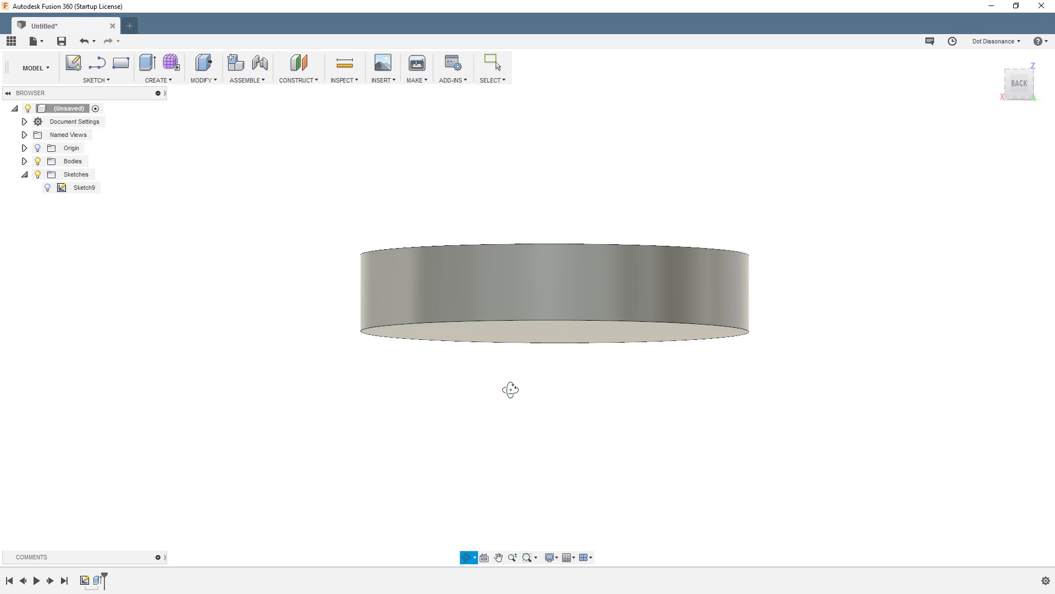
Step: Create a sketch on the disc's top face and look at it squarely from the top
{"action": "middle_click_drag", "start_coordinate": [509, 389], "coordinate": [473, 405], "text": "shift"}
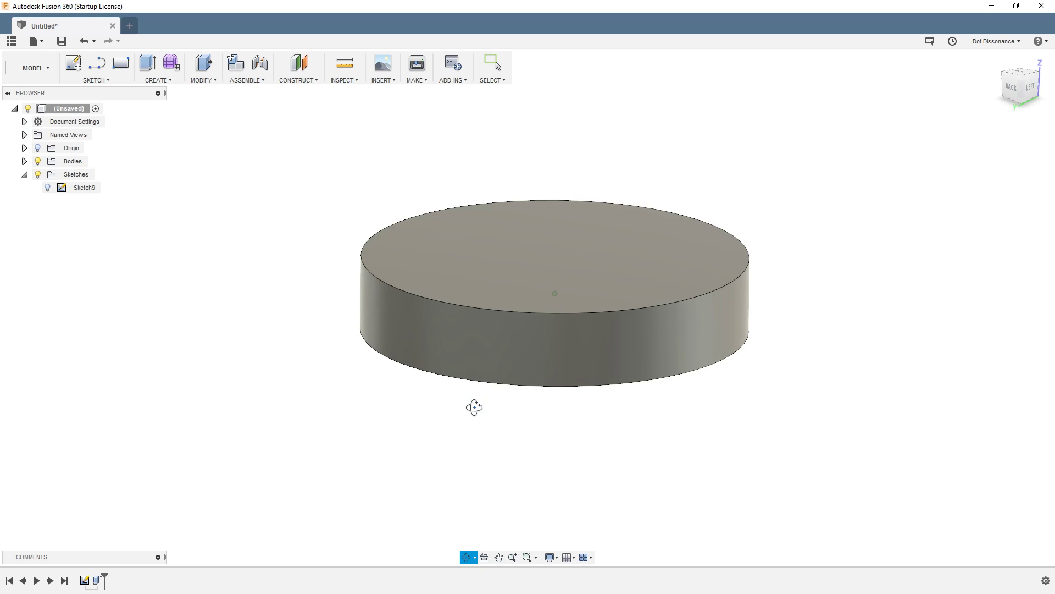
{"action": "key", "text": "Escape"}
{"action": "left_click", "coordinate": [470, 256]}
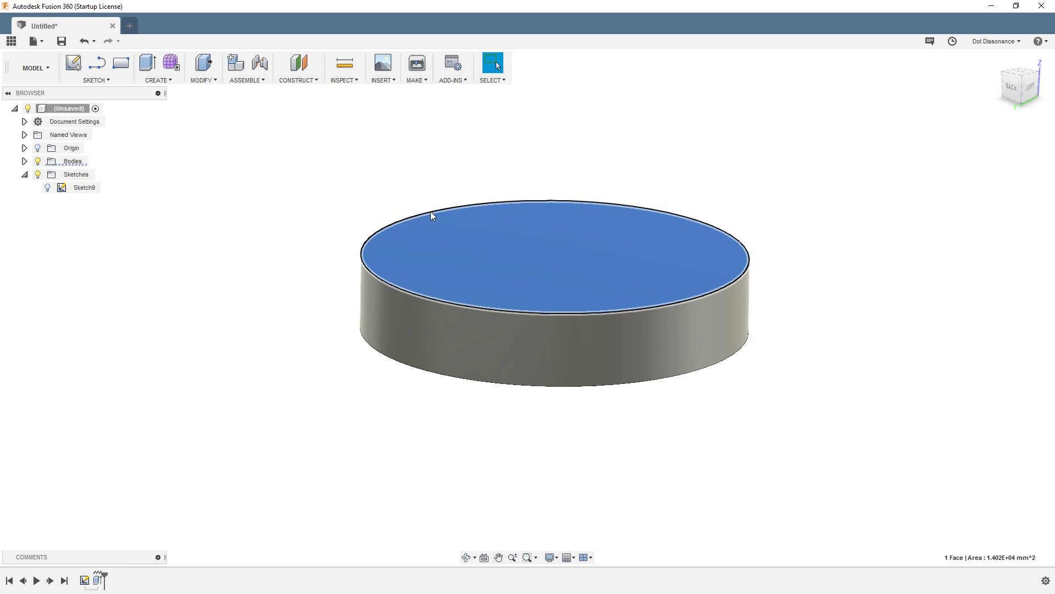
{"action": "left_click", "coordinate": [355, 167]}
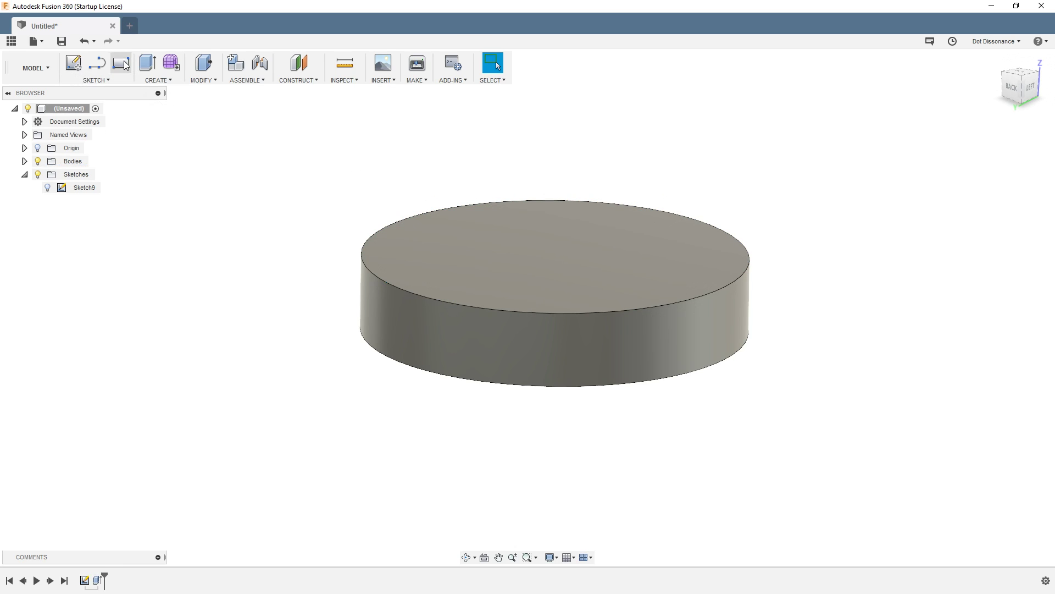
{"action": "left_click", "coordinate": [75, 66]}
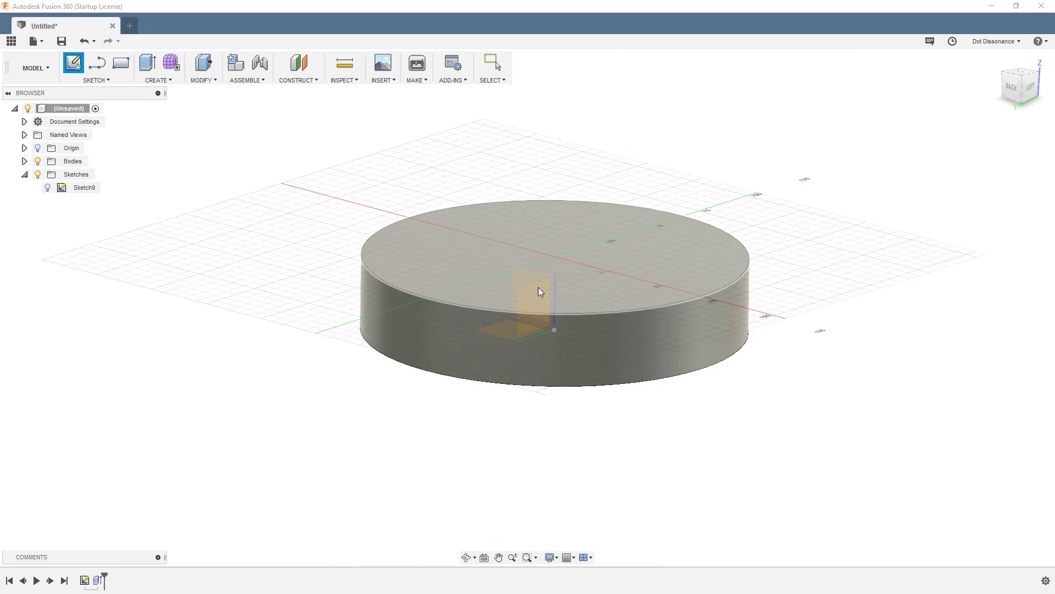
{"action": "left_click", "coordinate": [475, 254]}
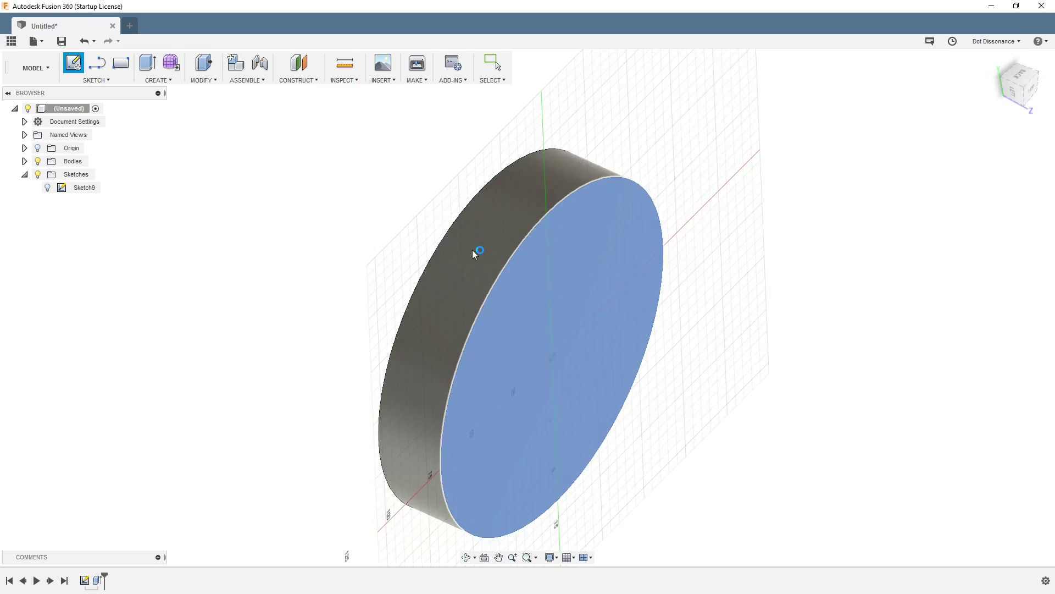
{"action": "mouse_move", "coordinate": [202, 249]}
{"action": "middle_mouse_down", "text": "shift"}
{"action": "mouse_move", "coordinate": [280, 273]}
{"action": "mouse_move", "coordinate": [245, 261]}
{"action": "mouse_move", "coordinate": [261, 250]}
{"action": "middle_mouse_up", "text": "shift"}
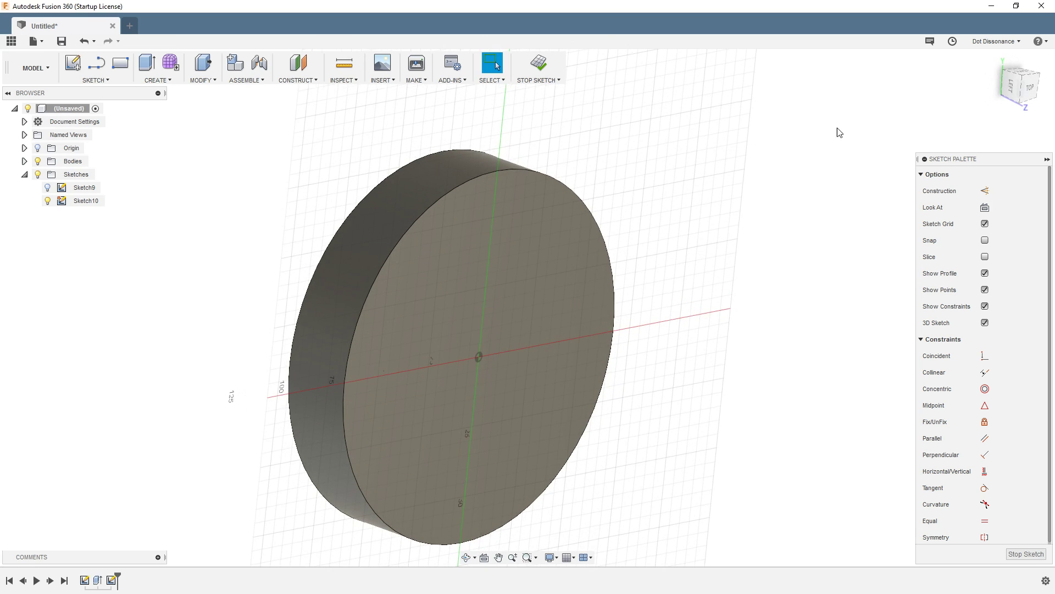
{"action": "left_click", "coordinate": [1026, 87]}
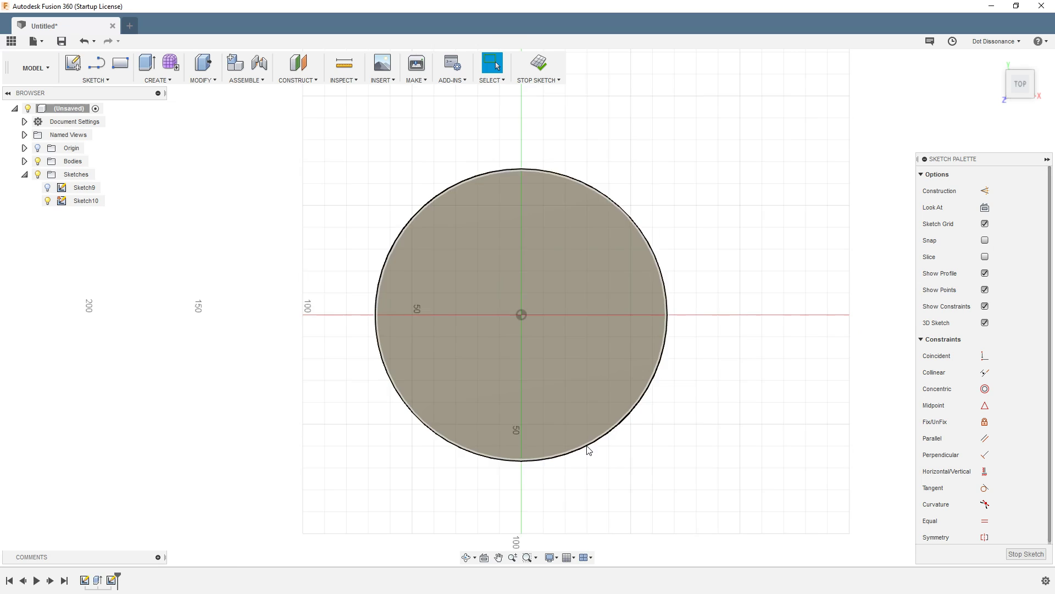
Step: Draw a center diameter circle from the origin, slightly smaller than the disc's outer edge
{"action": "scroll", "coordinate": [589, 447], "scroll_direction": "up", "scroll_amount": 2}
{"action": "key", "text": "c"}
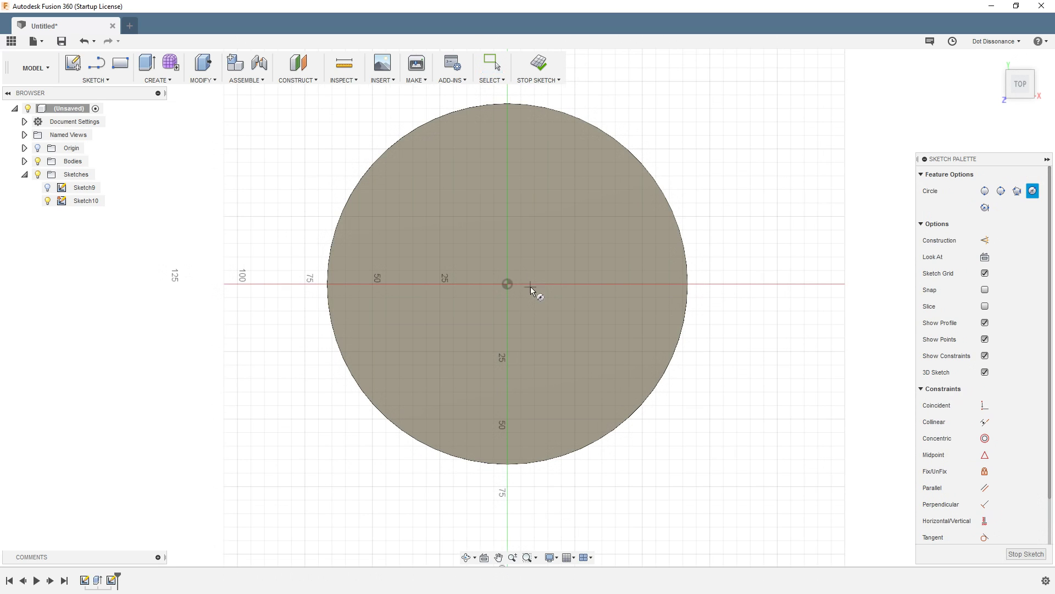
{"action": "left_click", "coordinate": [508, 284]}
{"action": "left_click", "coordinate": [645, 220]}
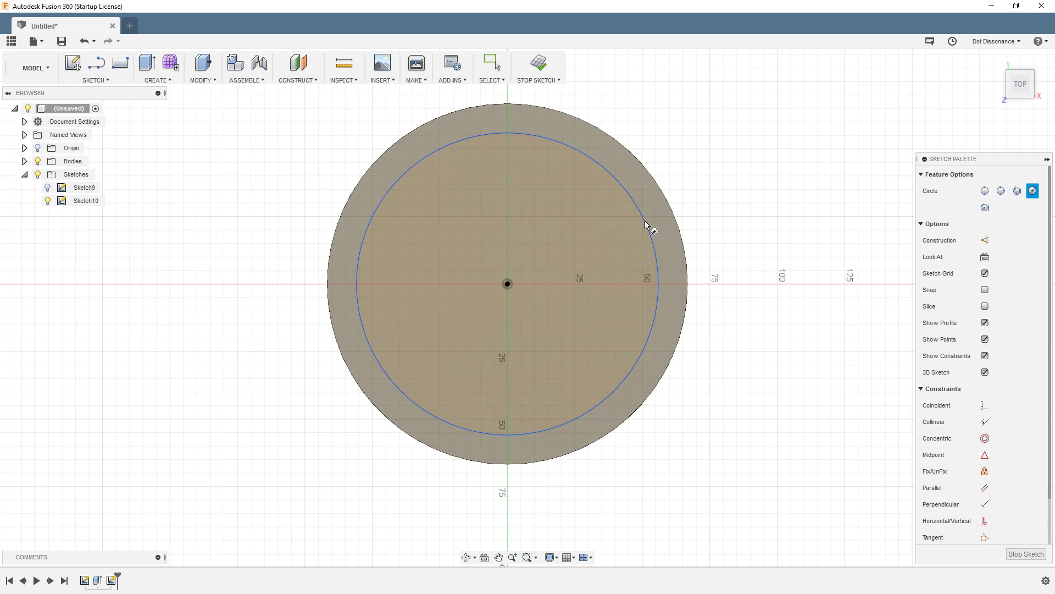
Step: Finish the sketch and extrude its circle upward about 30.41 mm, joined to the disc
{"action": "left_click", "coordinate": [540, 64]}
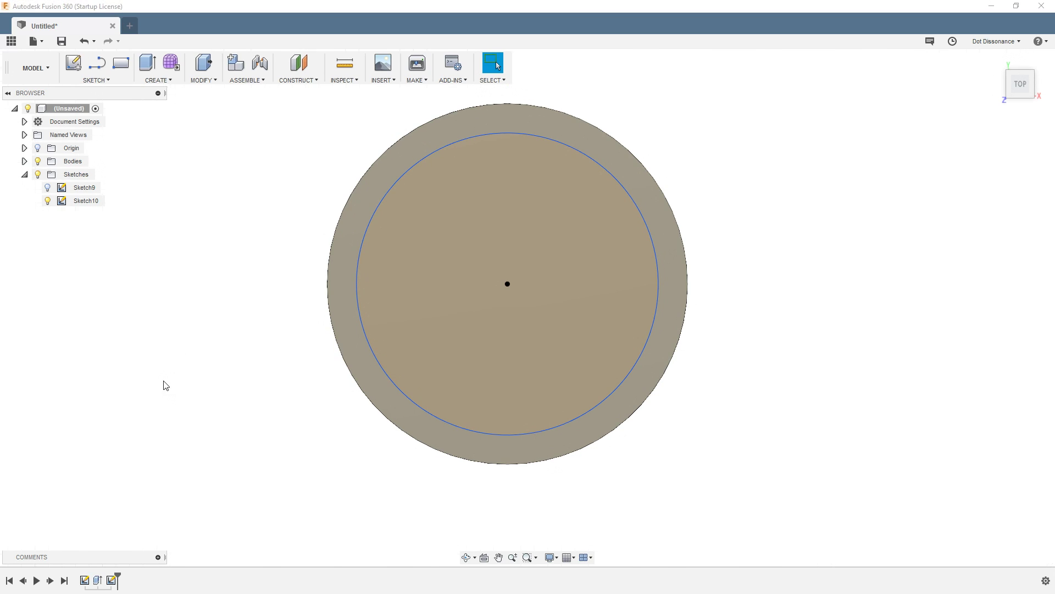
{"action": "middle_click_drag", "start_coordinate": [429, 532], "coordinate": [450, 459], "text": "shift"}
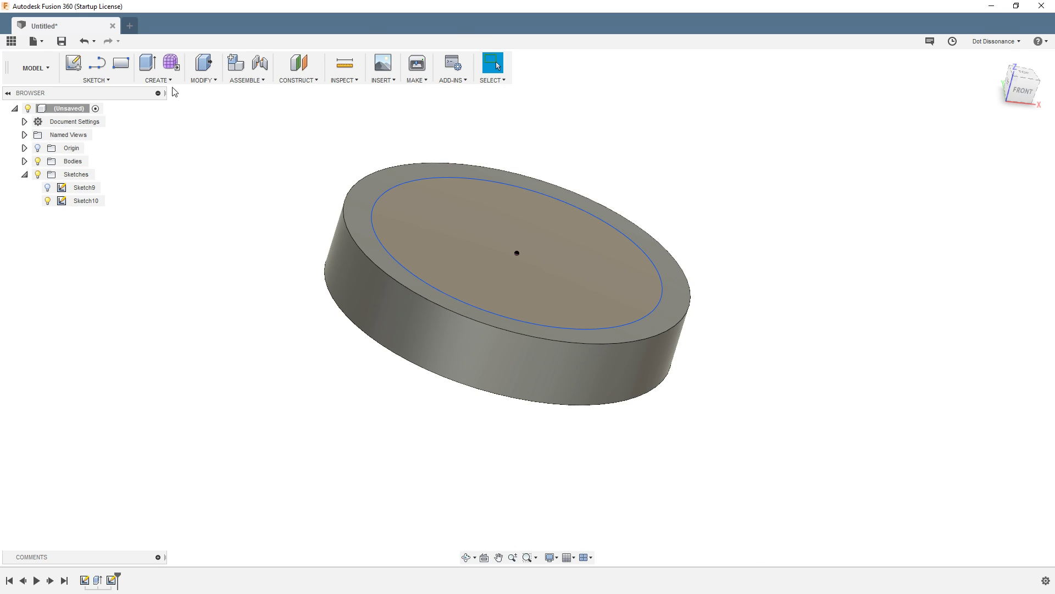
{"action": "left_click", "coordinate": [157, 79]}
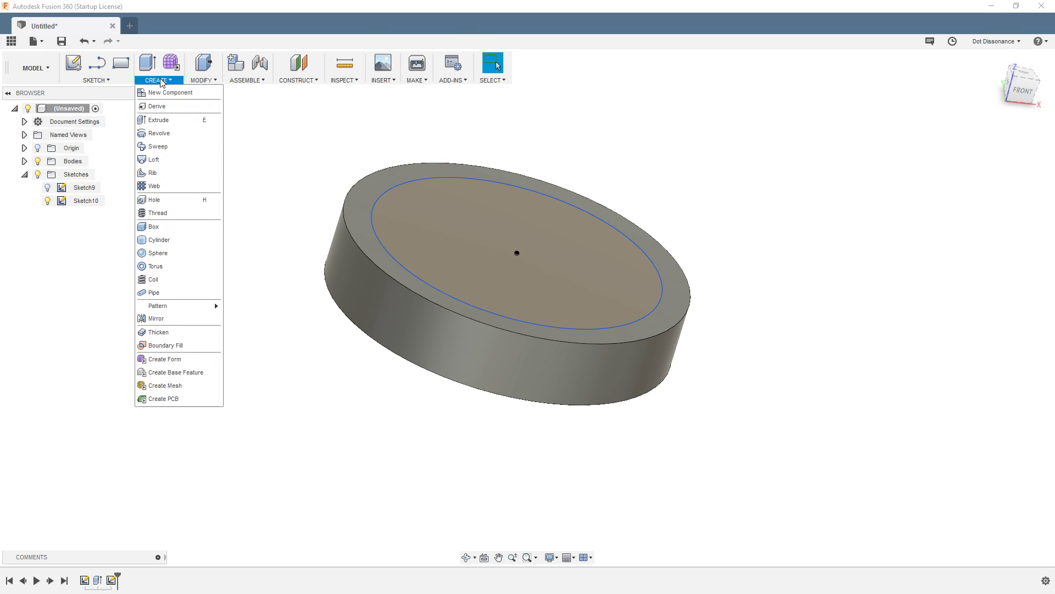
{"action": "left_click", "coordinate": [167, 126]}
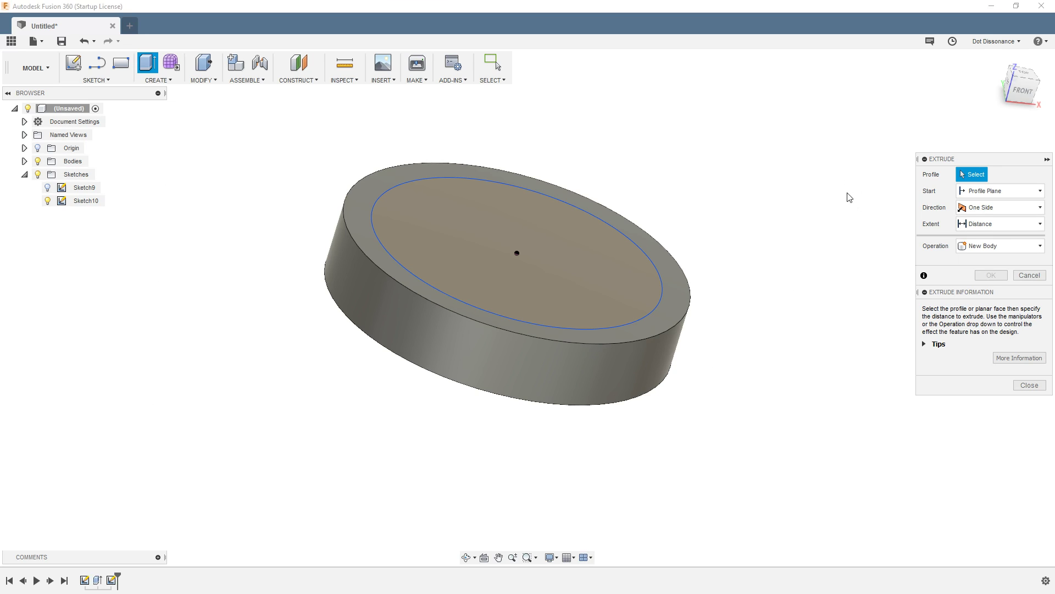
{"action": "left_click", "coordinate": [566, 251]}
{"action": "left_click_drag", "start_coordinate": [521, 239], "coordinate": [539, 172]}
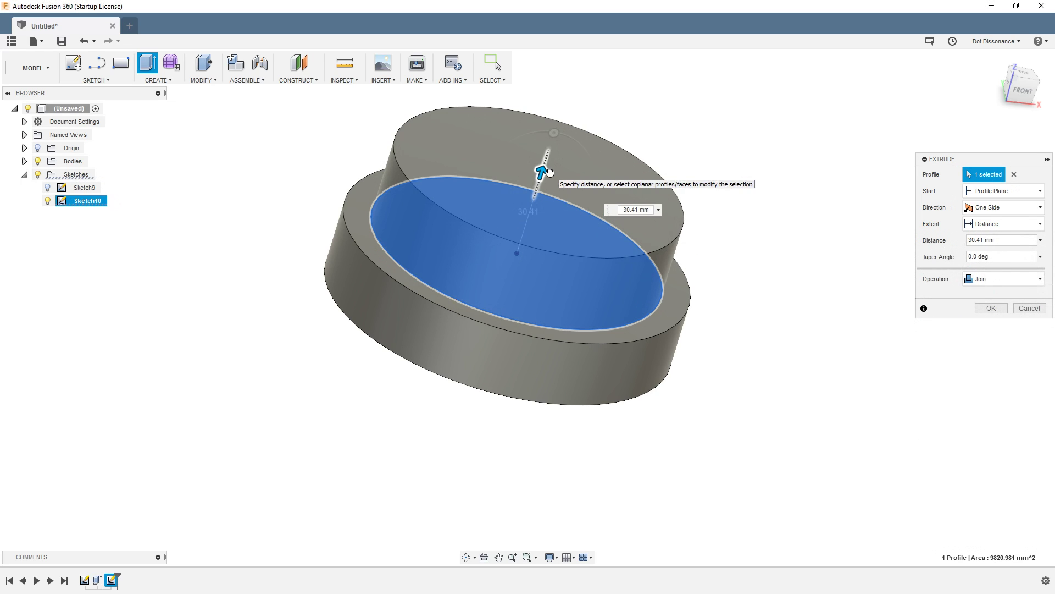
{"action": "left_click", "coordinate": [990, 309]}
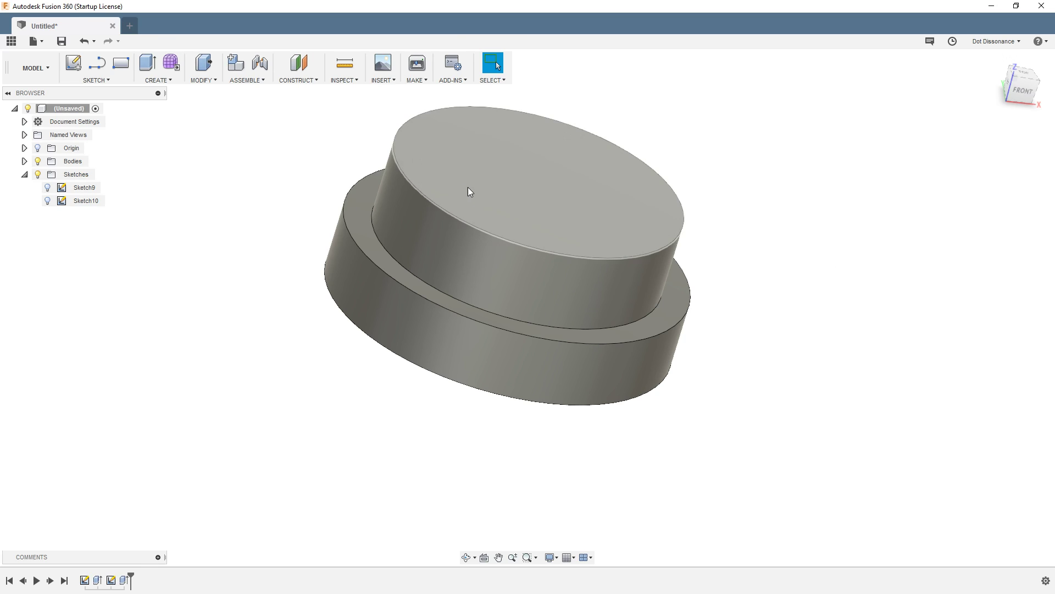
Step: Create a sketch on the second tier's top face and look at it squarely from the top
{"action": "scroll", "coordinate": [254, 473], "scroll_direction": "down", "scroll_amount": 2}
{"action": "scroll", "coordinate": [148, 373], "scroll_direction": "up", "scroll_amount": 2}
{"action": "scroll", "coordinate": [536, 218], "scroll_direction": "up", "scroll_amount": 1}
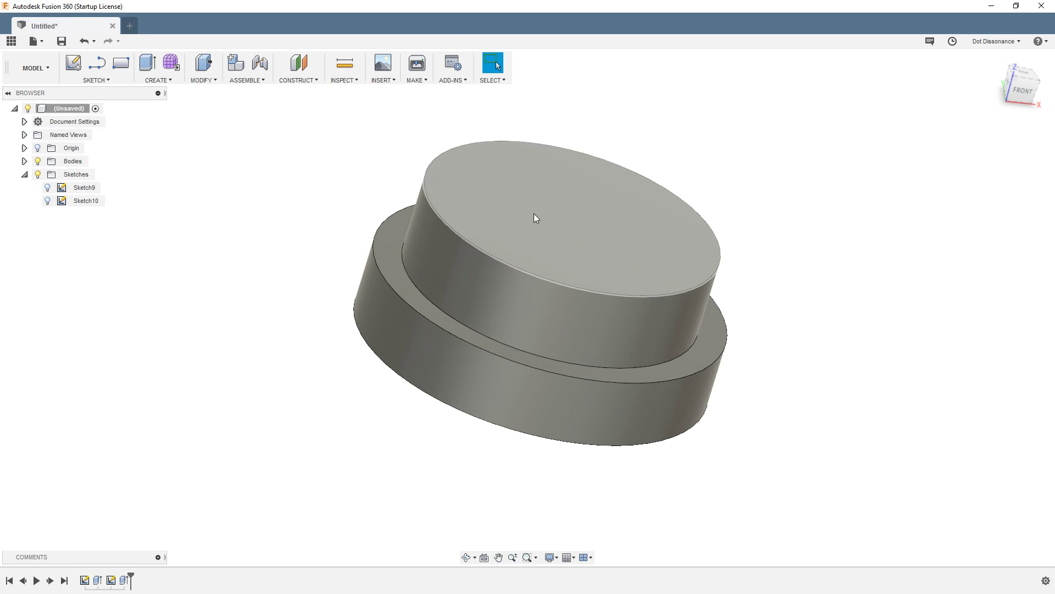
{"action": "left_click", "coordinate": [539, 215]}
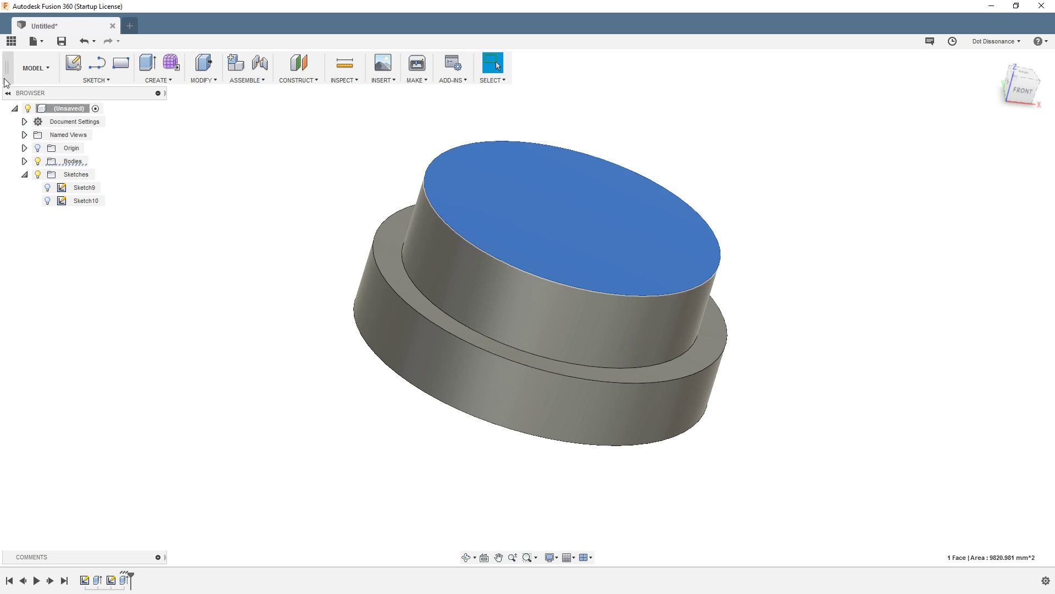
{"action": "left_click", "coordinate": [74, 63]}
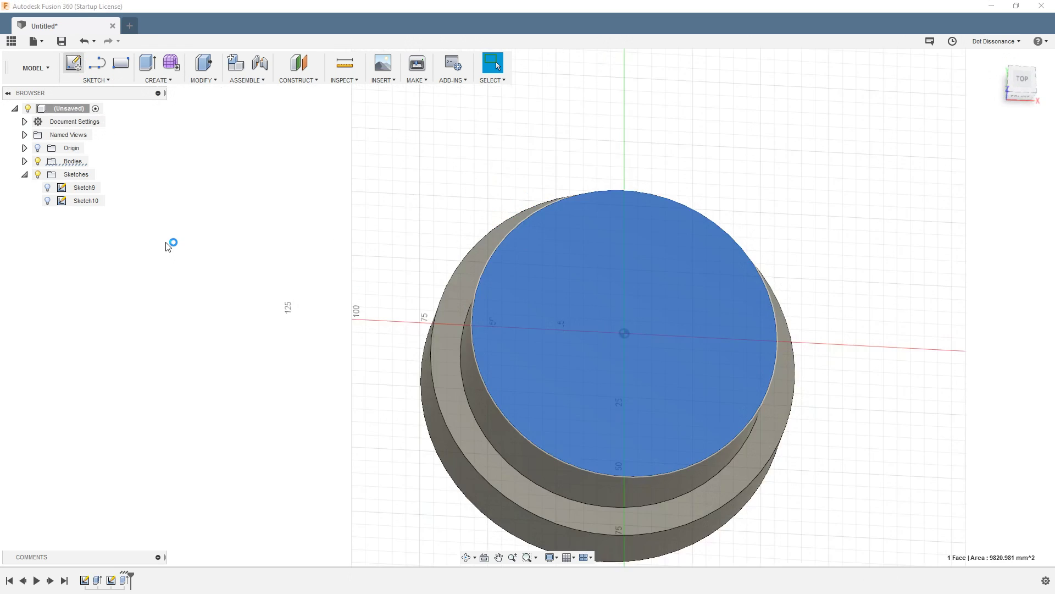
{"action": "scroll", "coordinate": [122, 281], "scroll_direction": "down", "scroll_amount": 1}
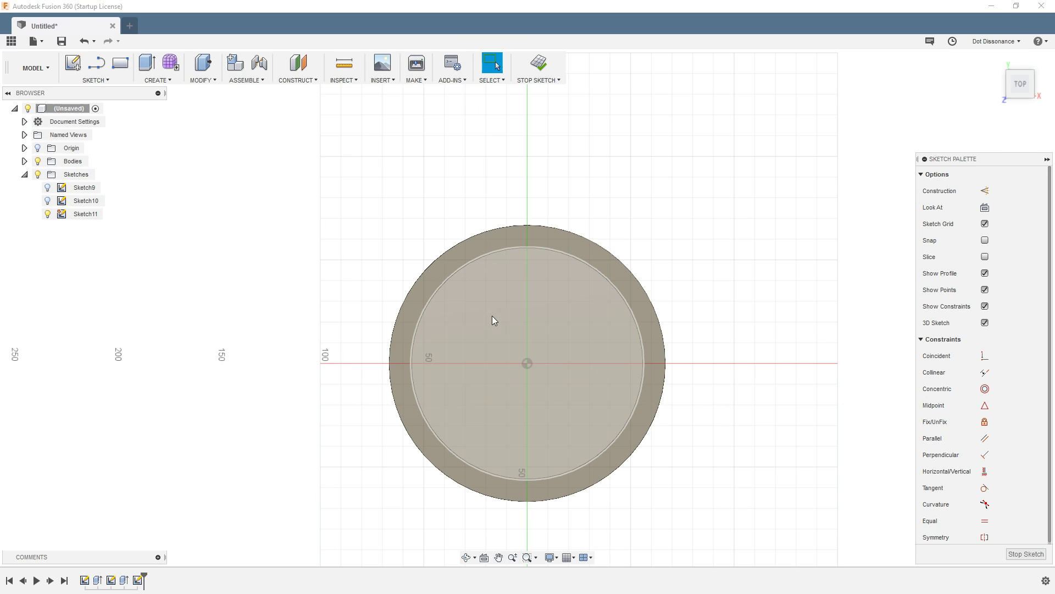
{"action": "mouse_move", "coordinate": [528, 420]}
{"action": "middle_mouse_down", "text": "shift"}
{"action": "mouse_move", "coordinate": [601, 377]}
{"action": "mouse_move", "coordinate": [536, 418]}
{"action": "middle_mouse_up", "text": "shift"}
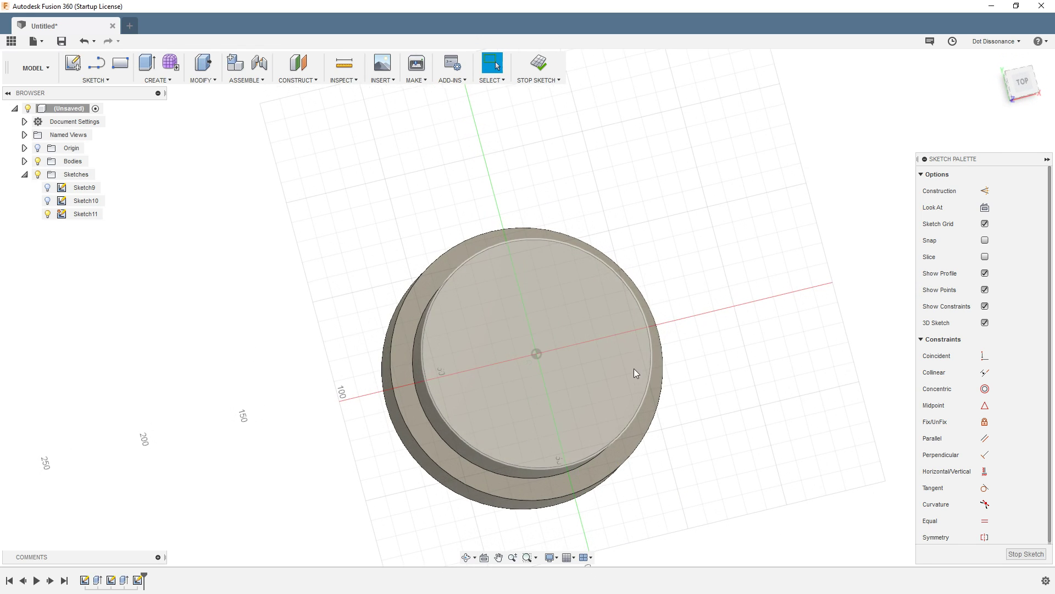
{"action": "left_click", "coordinate": [1023, 87]}
{"action": "scroll", "coordinate": [307, 222], "scroll_direction": "down", "scroll_amount": 2}
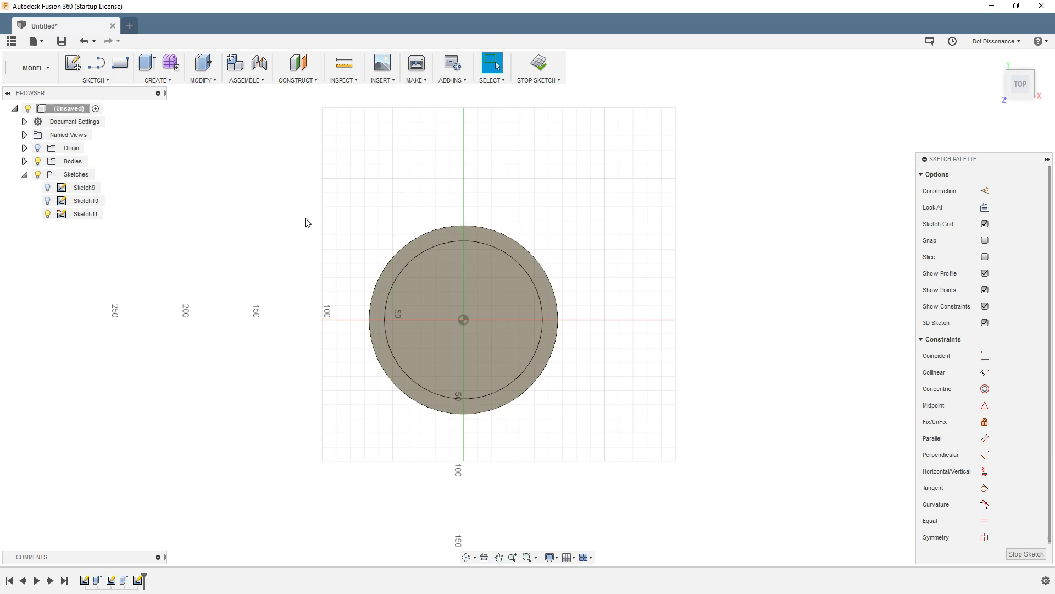
{"action": "scroll", "coordinate": [430, 326], "scroll_direction": "up", "scroll_amount": 4}
{"action": "mouse_move", "coordinate": [532, 313]}
{"action": "middle_mouse_down"}
{"action": "mouse_move", "coordinate": [491, 304]}
{"action": "mouse_move", "coordinate": [547, 299]}
{"action": "mouse_move", "coordinate": [556, 308]}
{"action": "mouse_move", "coordinate": [523, 299]}
{"action": "mouse_move", "coordinate": [534, 302]}
{"action": "middle_mouse_up"}
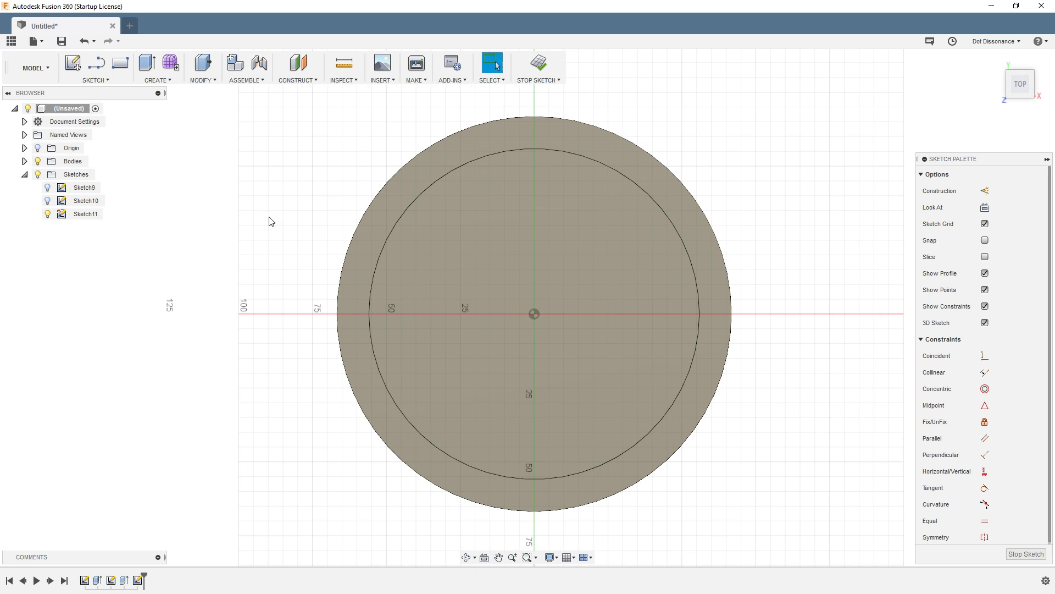
Step: Draw a center diameter circle from the origin, slightly smaller than the second tier's edge
{"action": "key", "text": "c"}
{"action": "left_click", "coordinate": [532, 312]}
{"action": "left_click", "coordinate": [639, 400]}
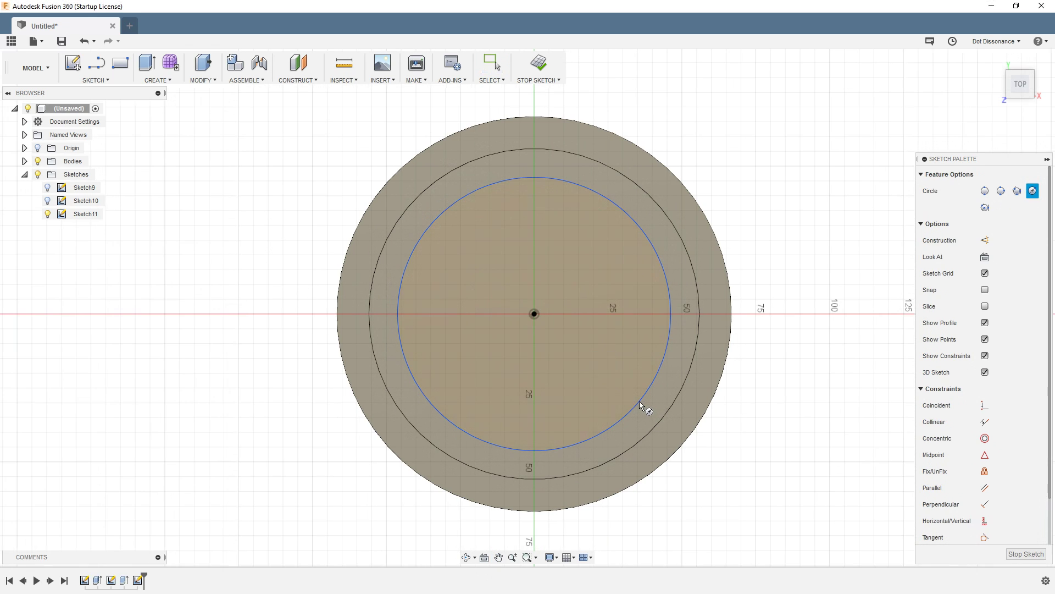
Step: Extrude the circle on the second tier upward about 18.84 mm as a joined third tier
{"action": "key", "text": "e"}
{"action": "middle_click_drag", "start_coordinate": [522, 460], "coordinate": [549, 229], "text": "shift"}
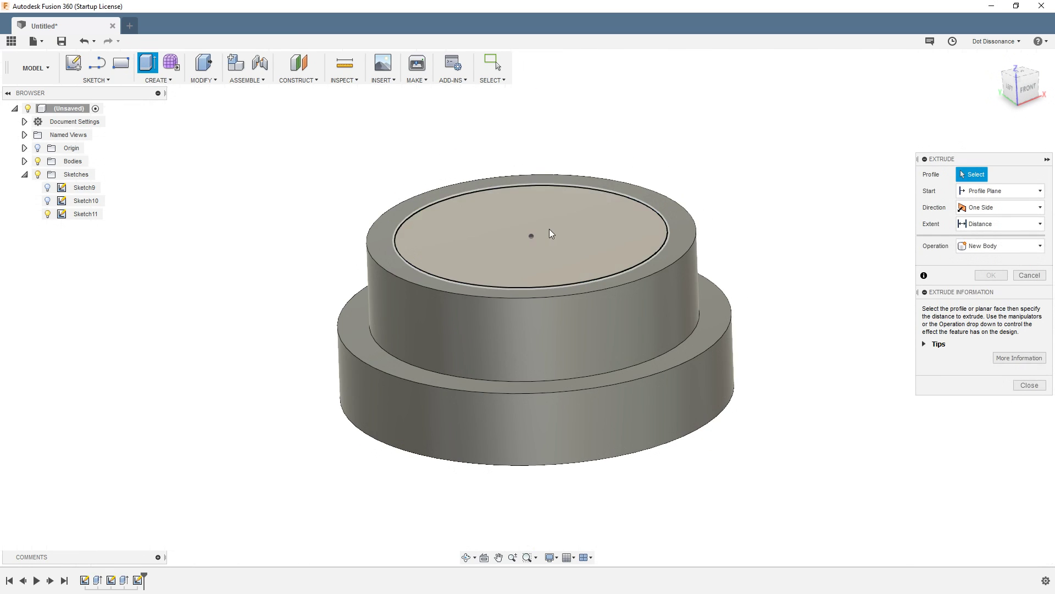
{"action": "left_click", "coordinate": [556, 231]}
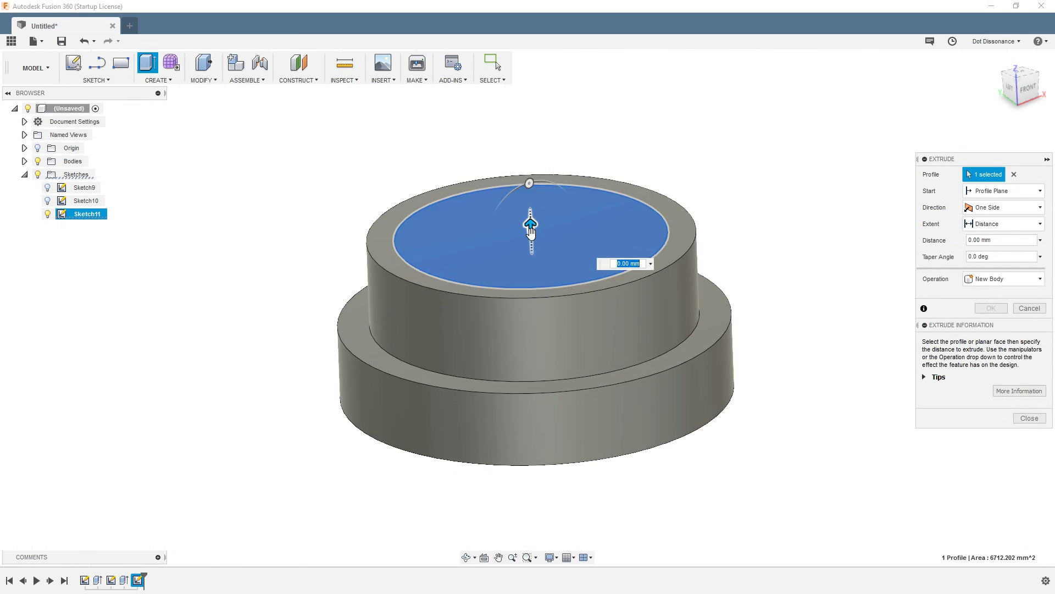
{"action": "left_click_drag", "start_coordinate": [535, 219], "coordinate": [529, 174]}
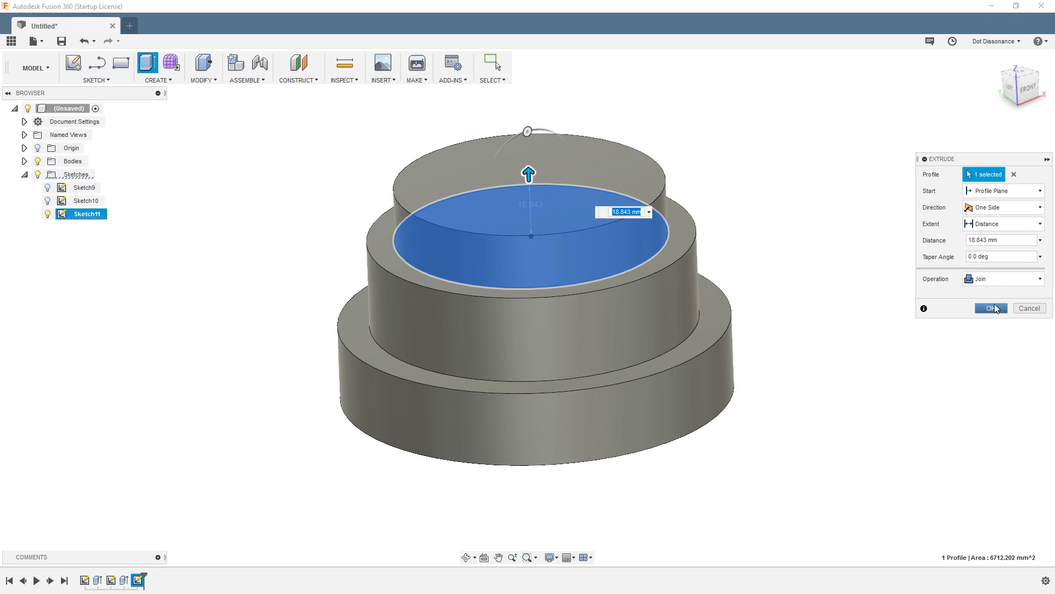
{"action": "left_click", "coordinate": [990, 308]}
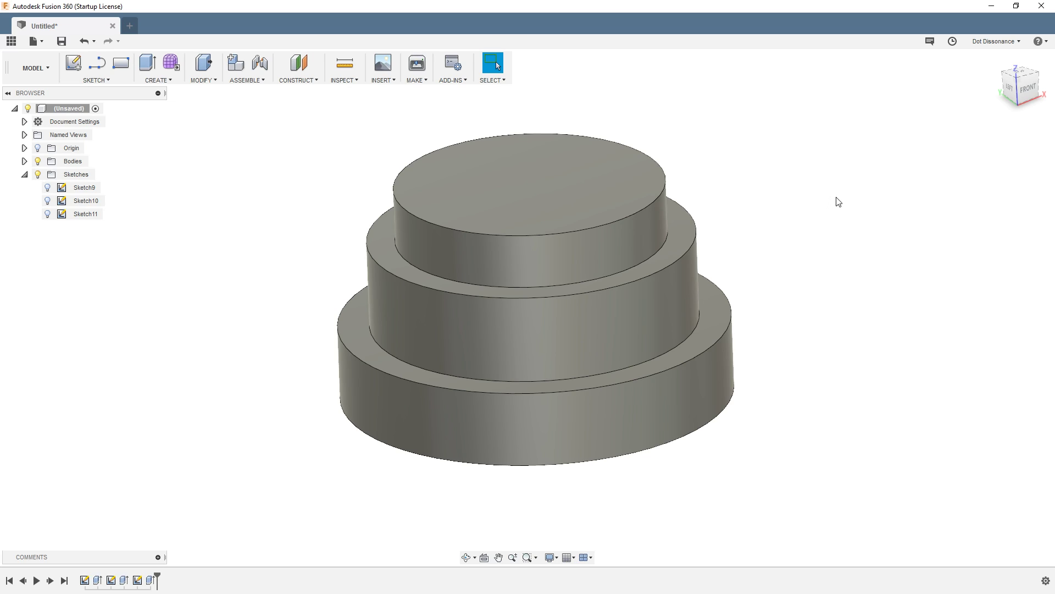
Step: Create a sketch on the third tier's top face and draw a smaller center diameter circle from the origin
{"action": "left_click", "coordinate": [538, 185]}
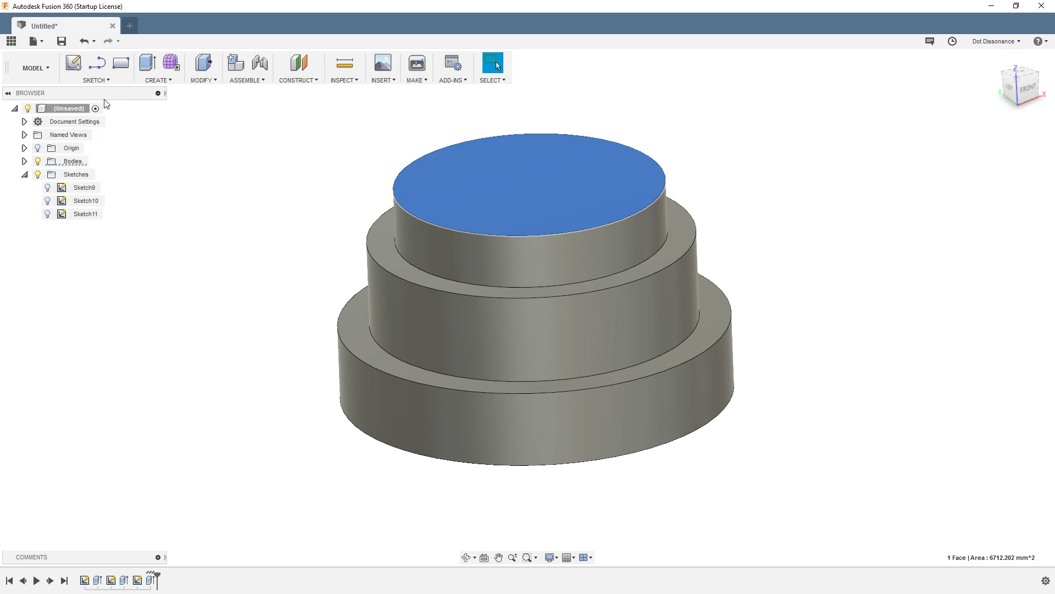
{"action": "left_click", "coordinate": [71, 71]}
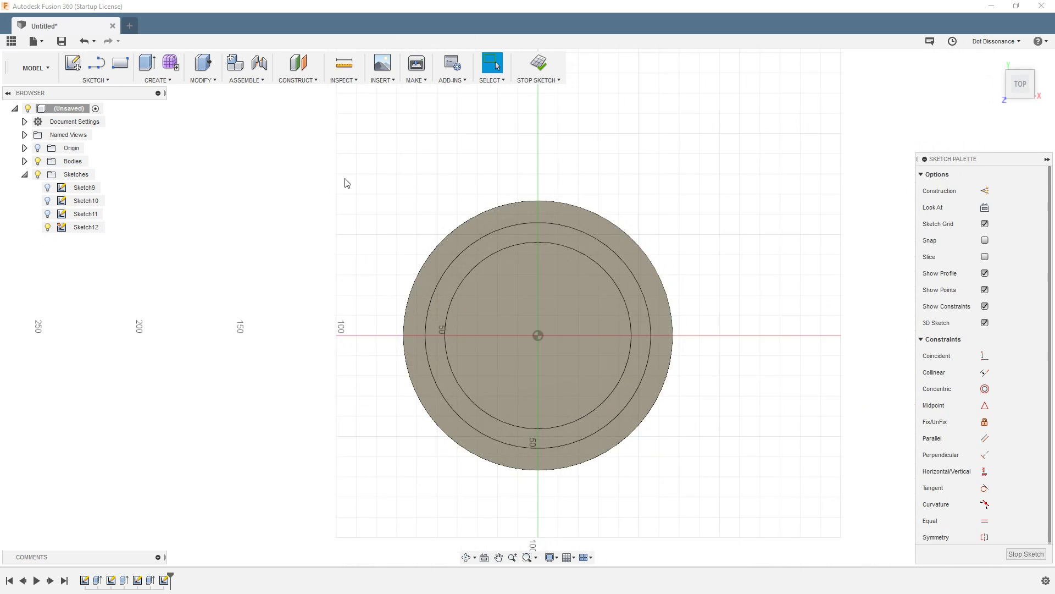
{"action": "key", "text": "c"}
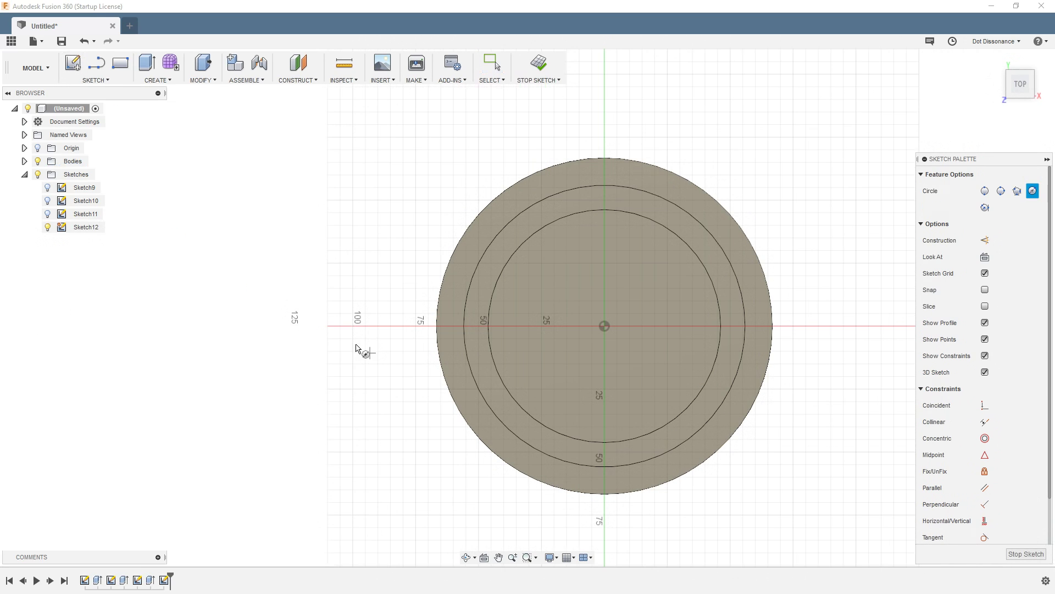
{"action": "left_click", "coordinate": [602, 324]}
{"action": "left_click", "coordinate": [648, 401]}
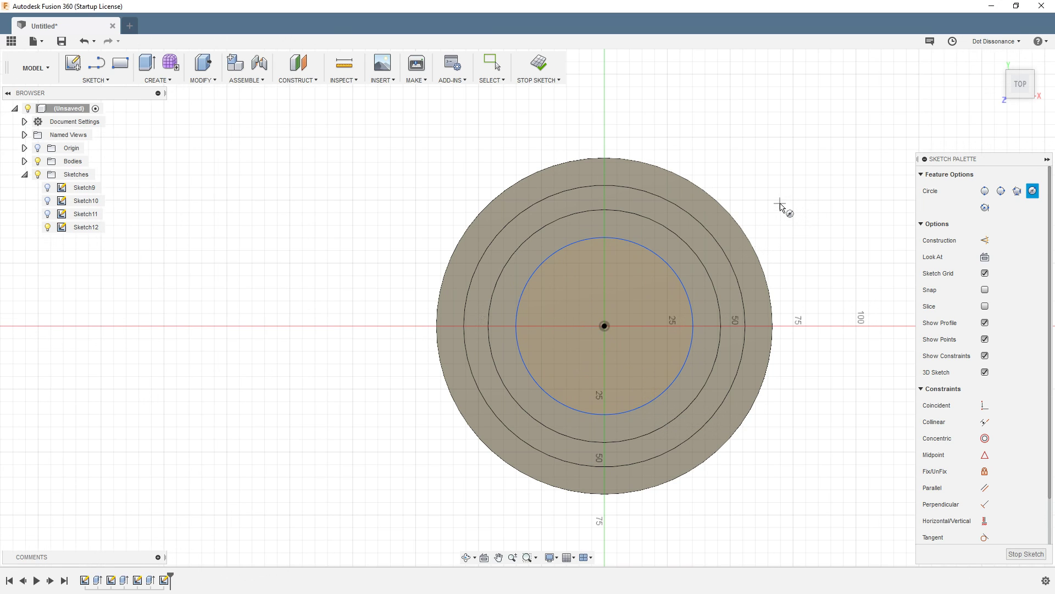
Step: Start extruding the circle on the third tier and pull it upward about 46.2 mm
{"action": "key", "text": "e"}
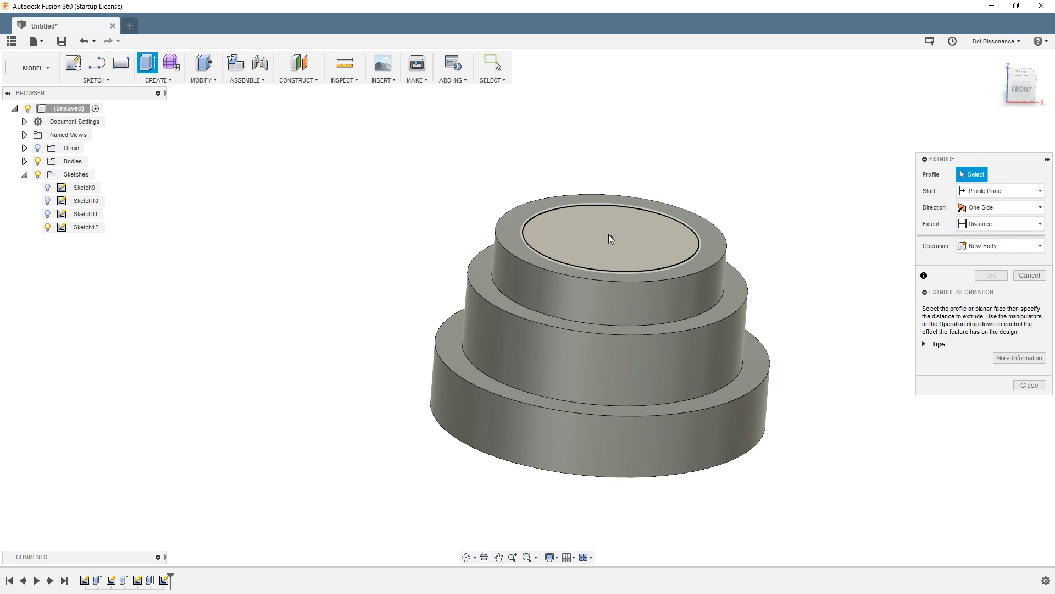
{"action": "left_click", "coordinate": [651, 240]}
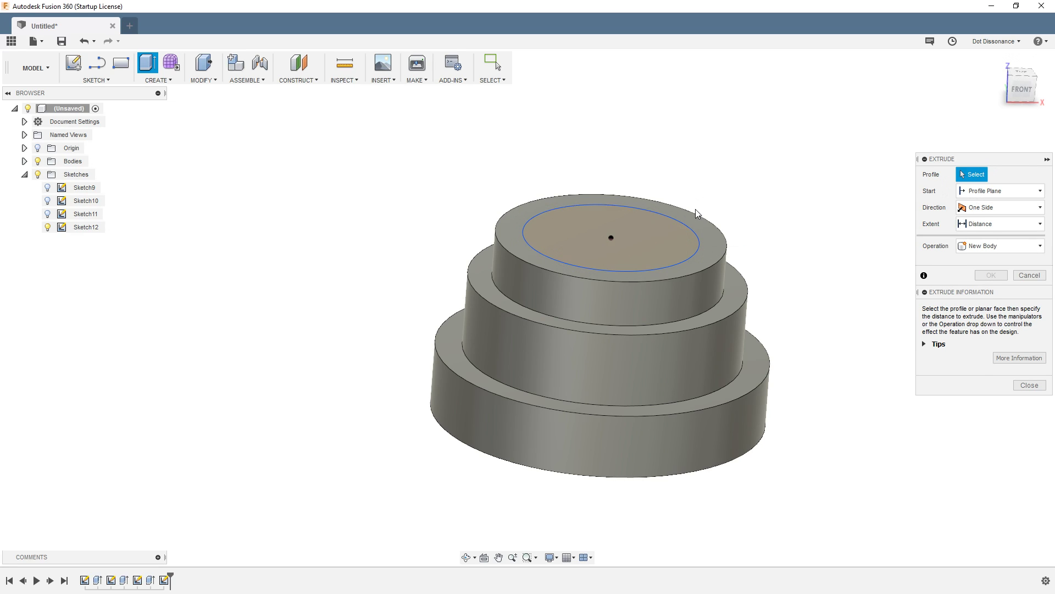
{"action": "left_click", "coordinate": [635, 255]}
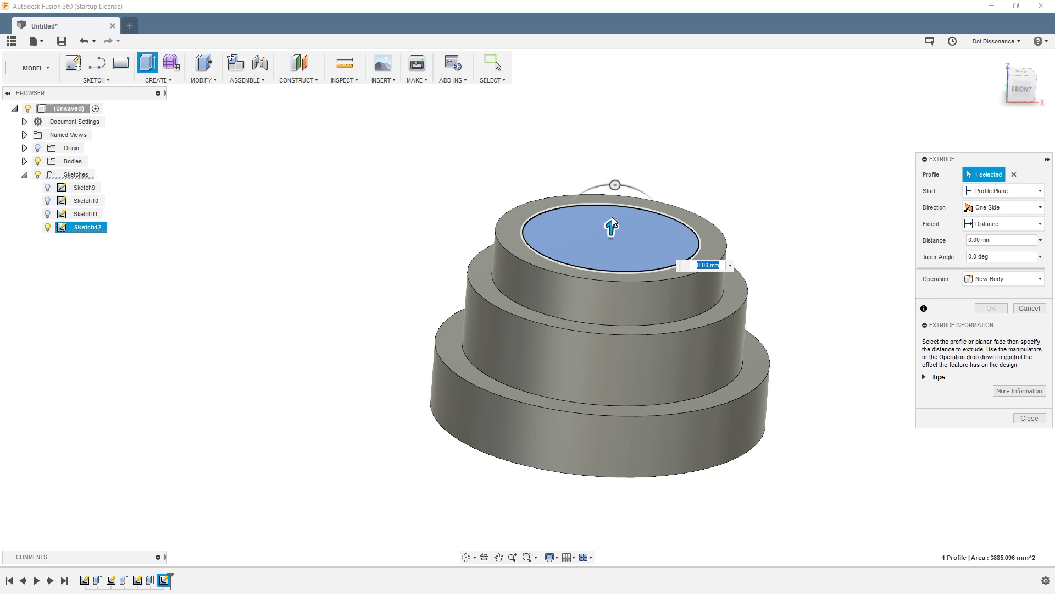
{"action": "left_click_drag", "start_coordinate": [612, 223], "coordinate": [619, 118]}
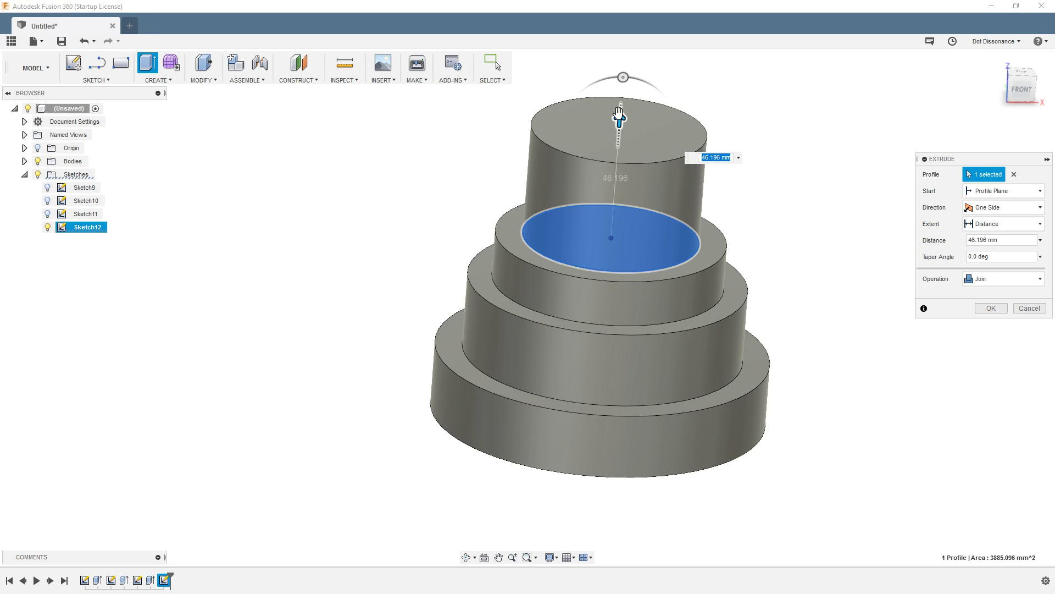
Step: Reverse the extrusion down into the body as a cut and set its distance to -50 mm
{"action": "left_click_drag", "start_coordinate": [619, 115], "coordinate": [622, 343]}
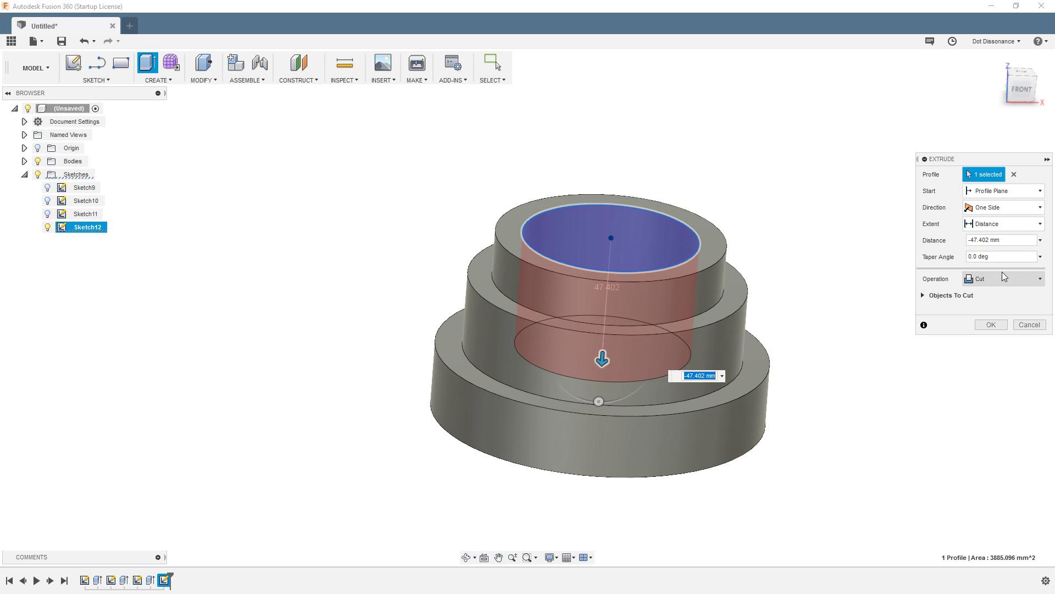
{"action": "middle_click_drag", "start_coordinate": [810, 220], "coordinate": [830, 245], "text": "shift"}
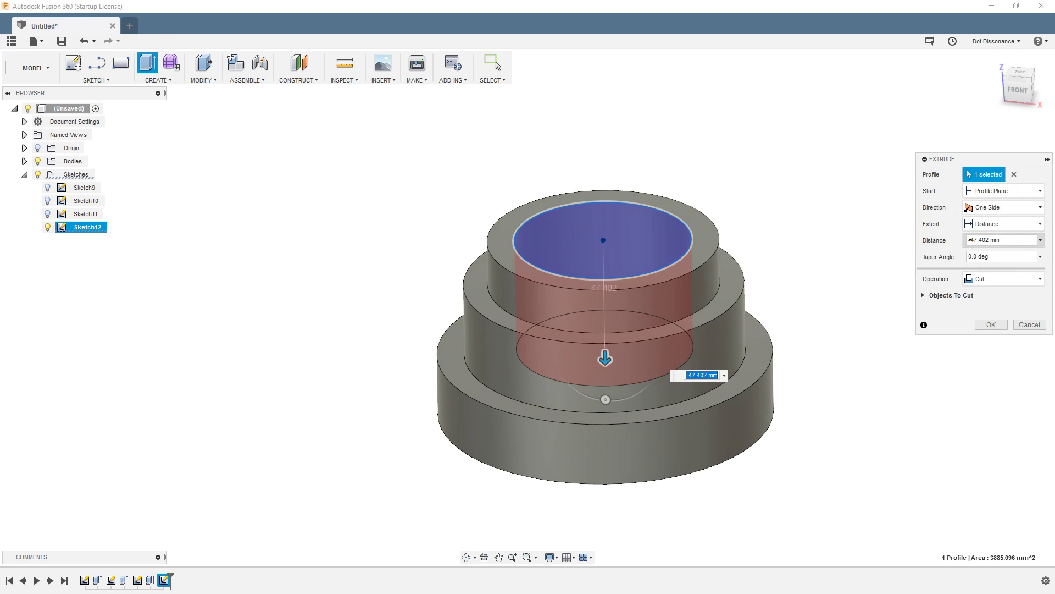
{"action": "left_click_drag", "start_coordinate": [1017, 240], "coordinate": [930, 241]}
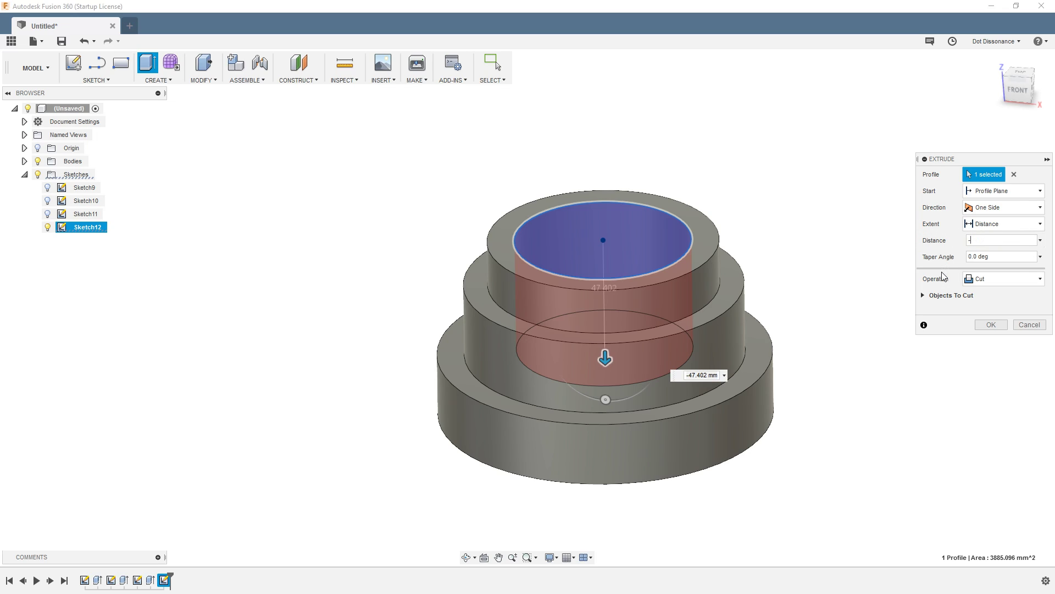
{"action": "type", "text": "-50"}
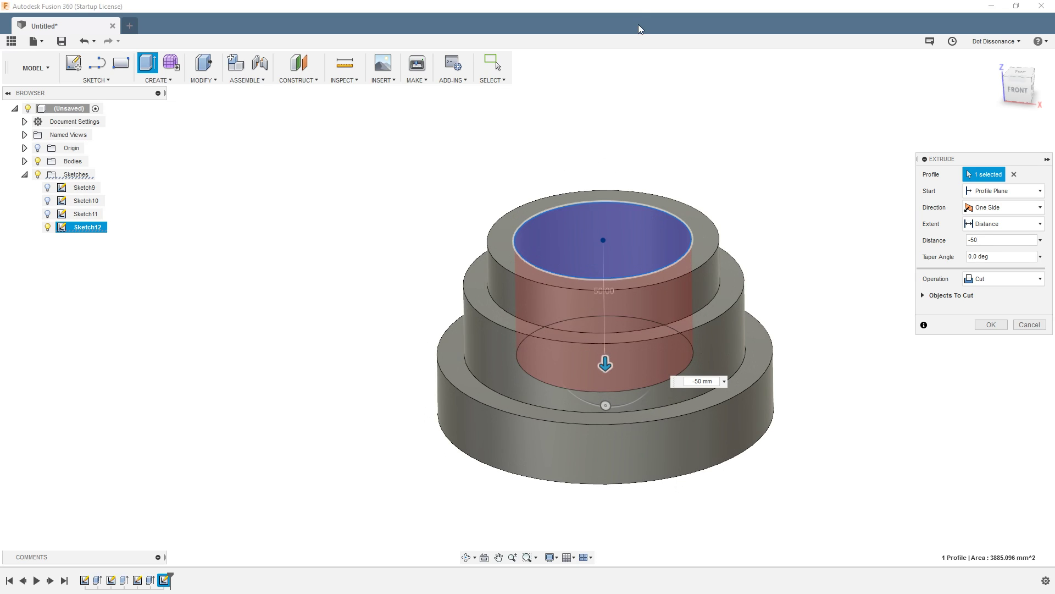
{"action": "middle_click_drag", "start_coordinate": [625, 277], "coordinate": [756, 456], "text": "shift"}
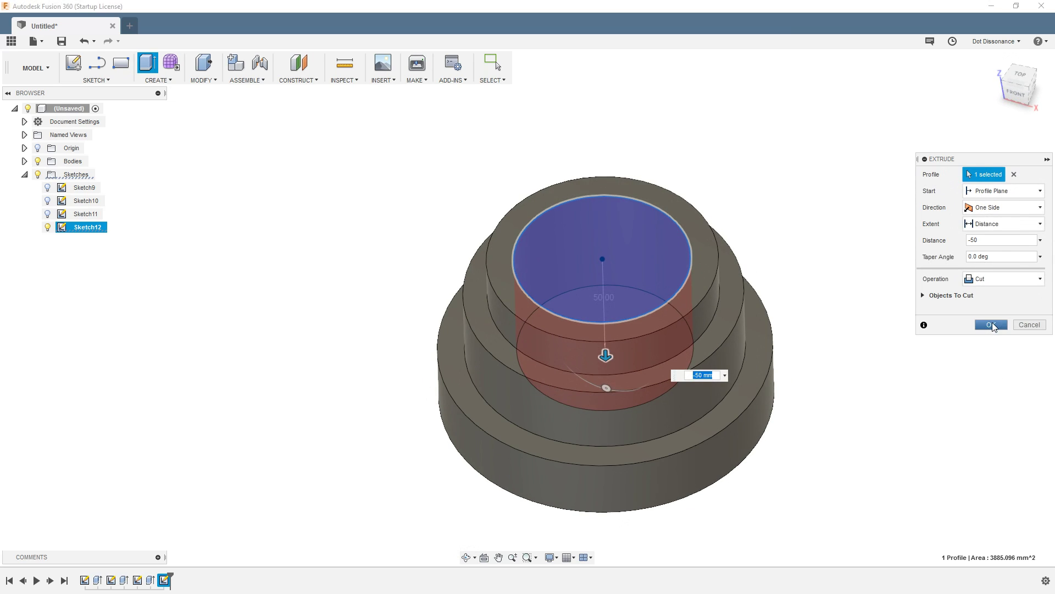
{"action": "left_click", "coordinate": [991, 324]}
Step: Create a sketch on the third tier's ring-shaped top face and draw a small circle within the ring, centred on the horizontal axis
{"action": "middle_click_drag", "start_coordinate": [803, 383], "coordinate": [763, 361], "text": "shift"}
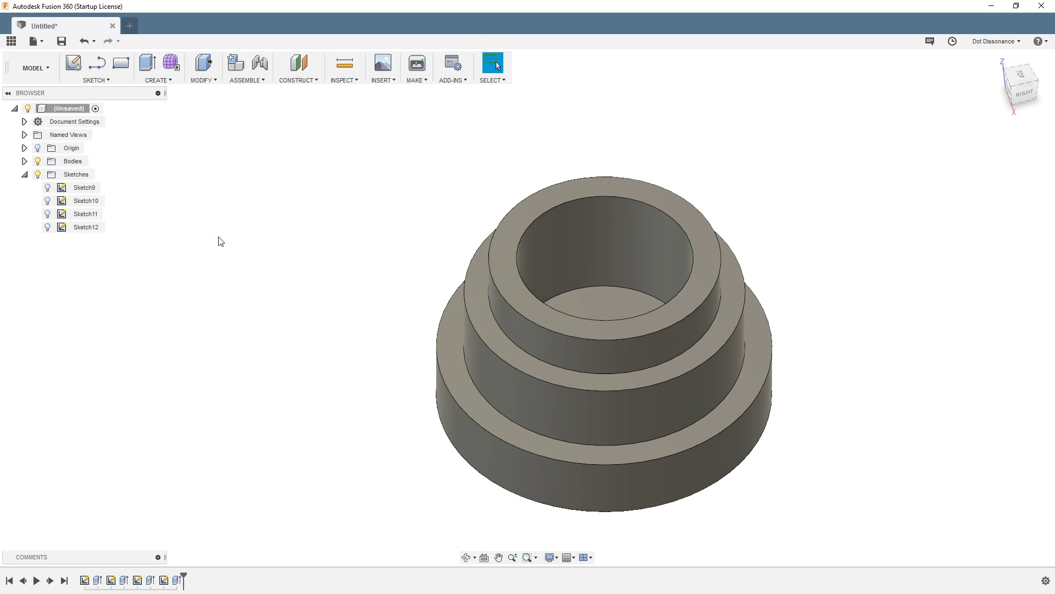
{"action": "left_click", "coordinate": [73, 63]}
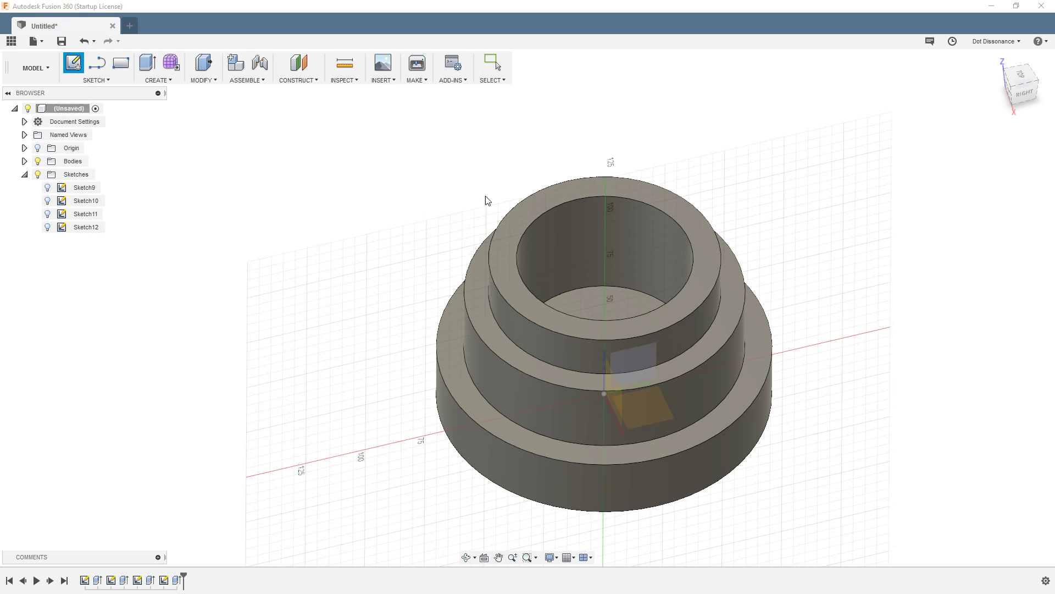
{"action": "left_click", "coordinate": [540, 206]}
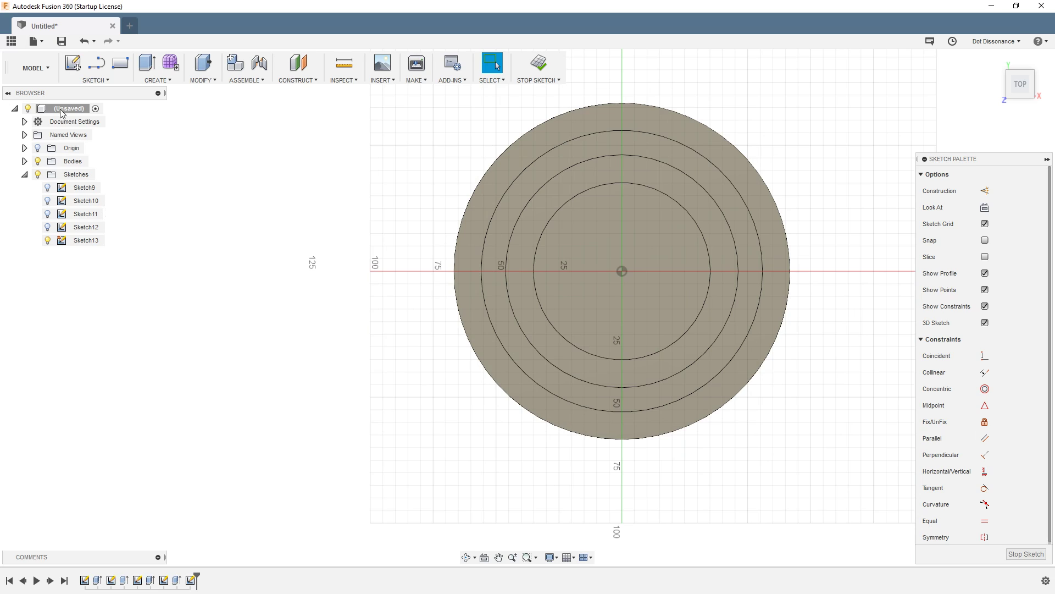
{"action": "scroll", "coordinate": [385, 254], "scroll_direction": "up", "scroll_amount": 2}
{"action": "key", "text": "c"}
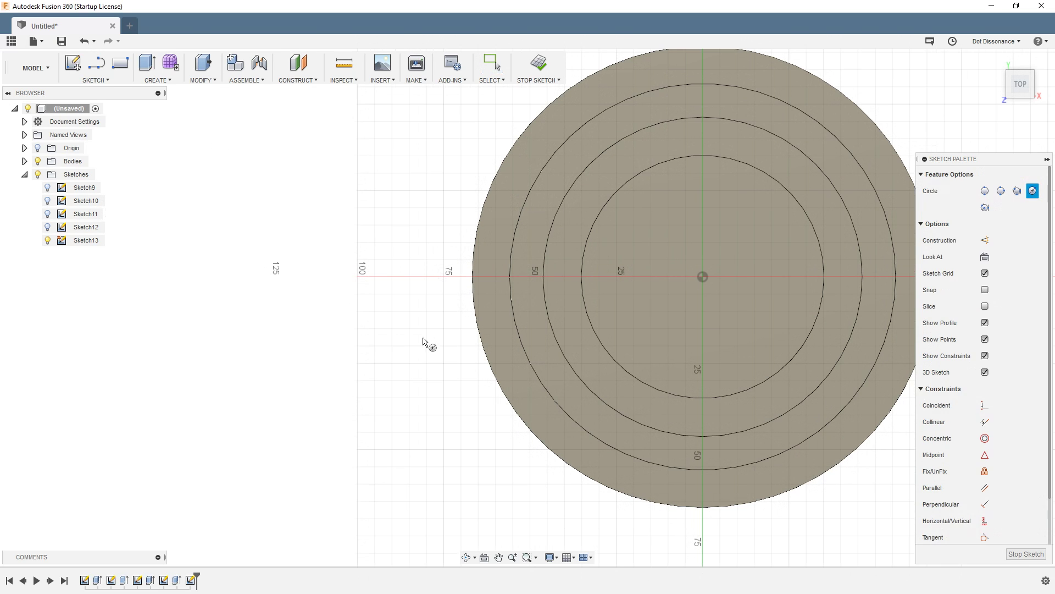
{"action": "left_click", "coordinate": [563, 276]}
{"action": "left_click", "coordinate": [563, 285]}
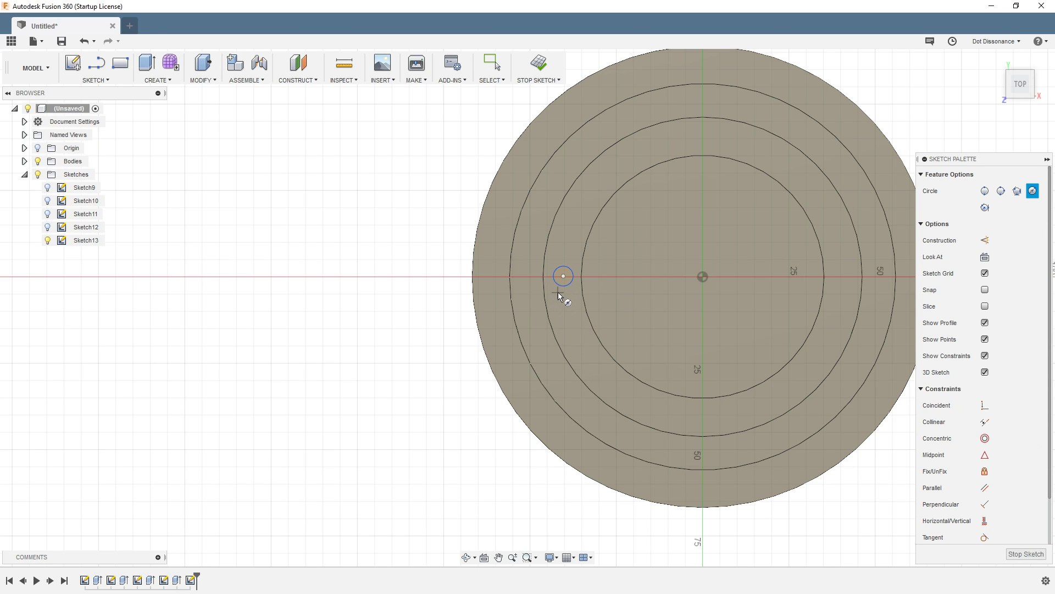
Step: Start the Extrude command and examine the small circle and the tiered body from close up and from afar
{"action": "key", "text": "e"}
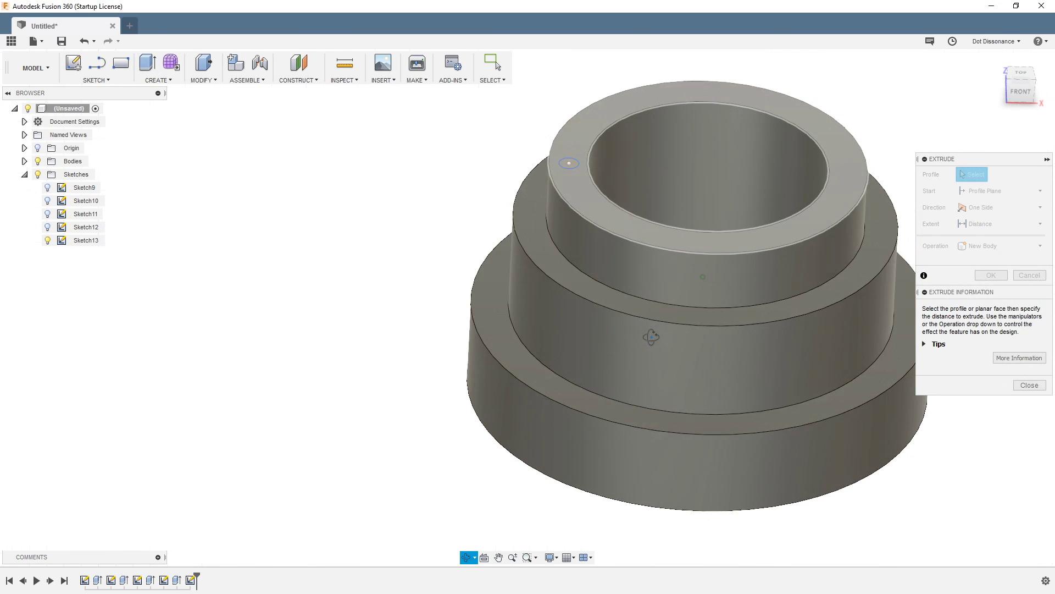
{"action": "scroll", "coordinate": [577, 167], "scroll_direction": "up", "scroll_amount": 8}
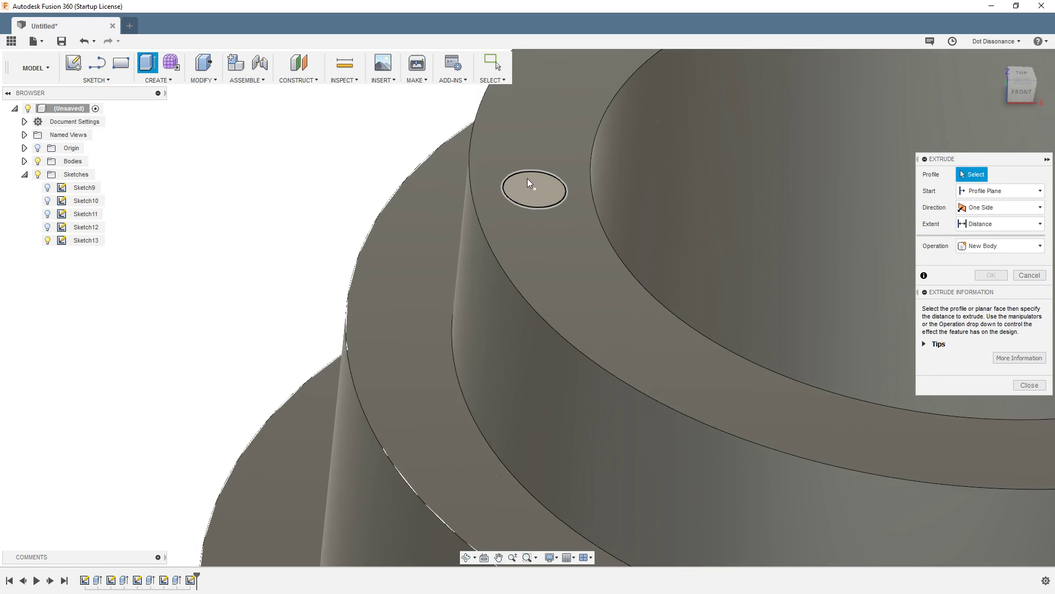
{"action": "scroll", "coordinate": [506, 211], "scroll_direction": "down", "scroll_amount": 10}
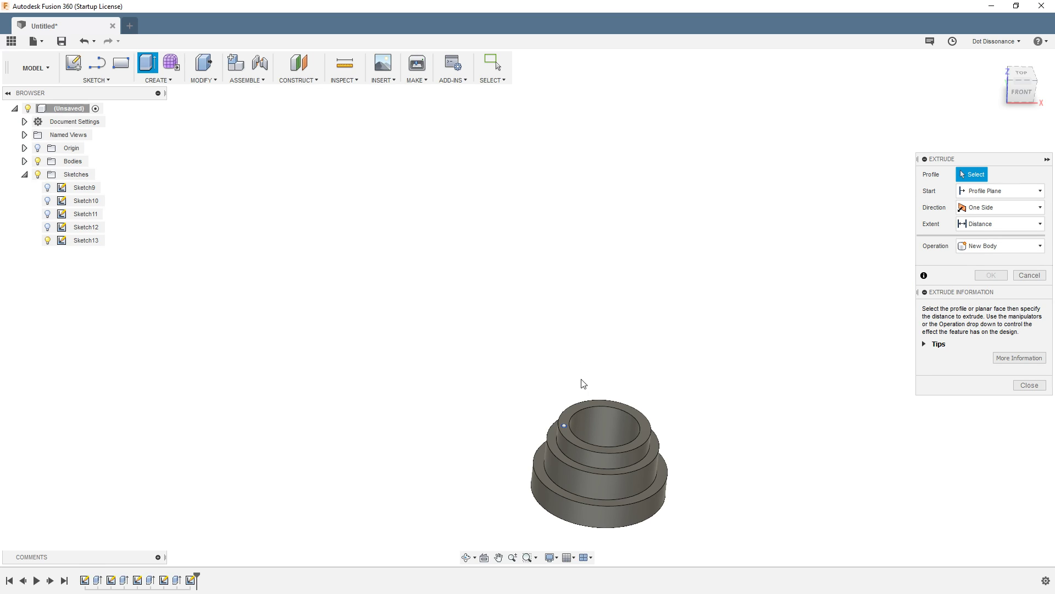
{"action": "middle_click_drag", "start_coordinate": [584, 383], "coordinate": [537, 221]}
{"action": "scroll", "coordinate": [544, 280], "scroll_direction": "up", "scroll_amount": 5}
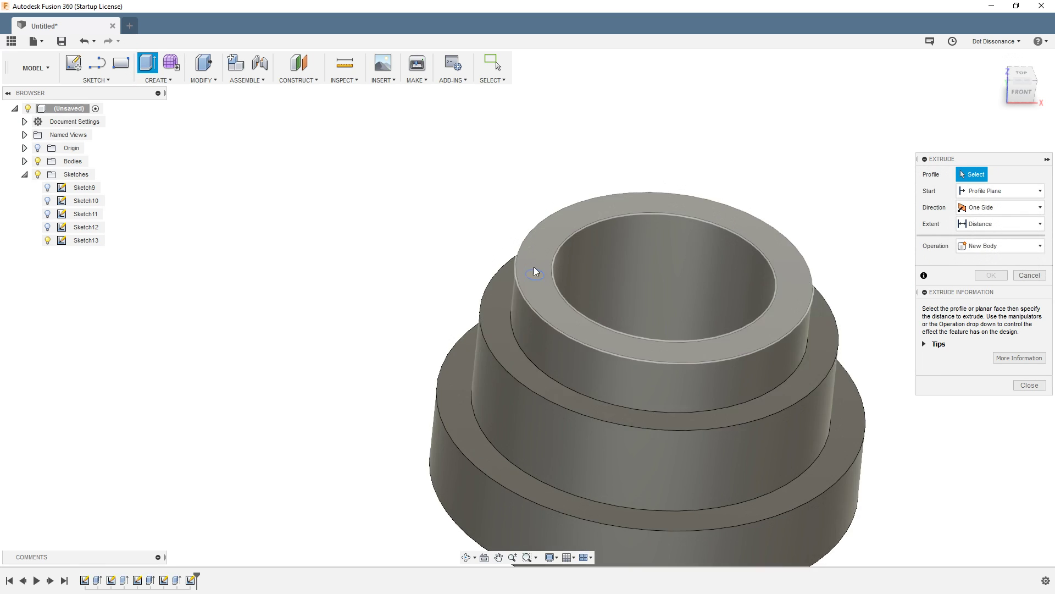
{"action": "scroll", "coordinate": [526, 275], "scroll_direction": "down", "scroll_amount": 5}
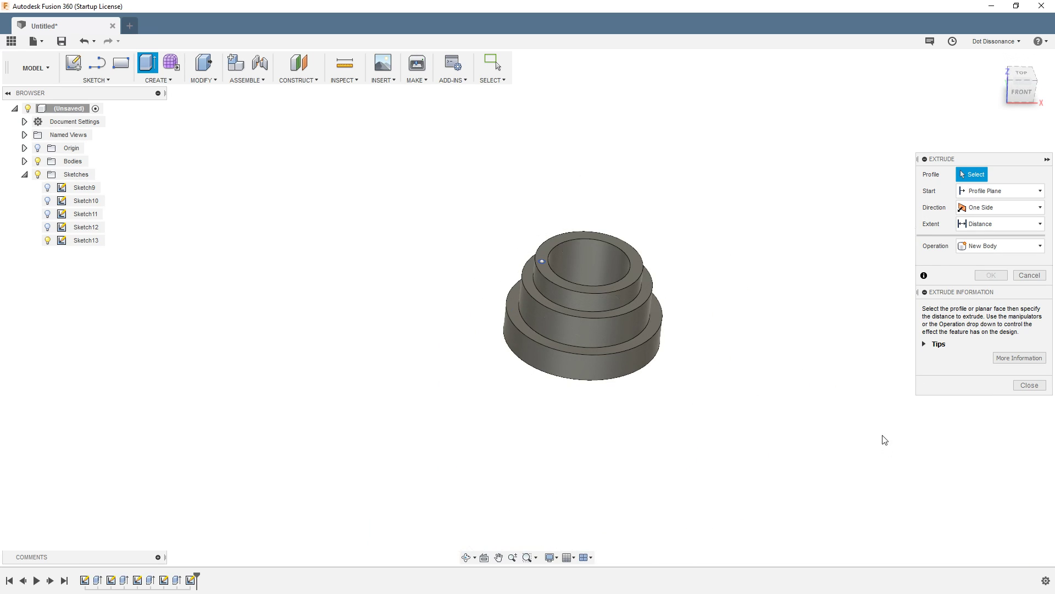
{"action": "scroll", "coordinate": [721, 310], "scroll_direction": "up", "scroll_amount": 4}
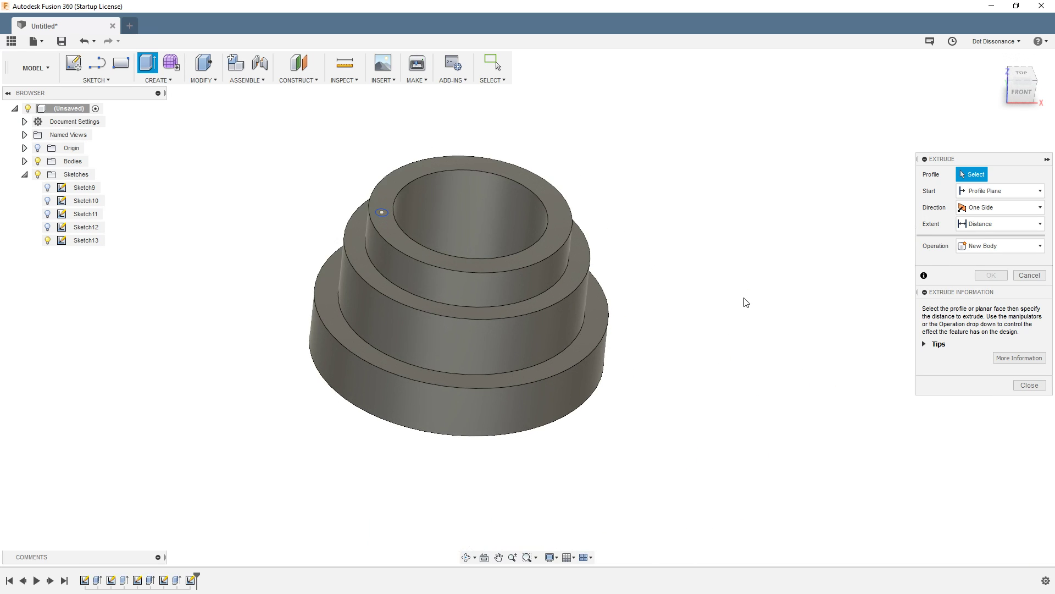
{"action": "scroll", "coordinate": [752, 330], "scroll_direction": "up", "scroll_amount": 3}
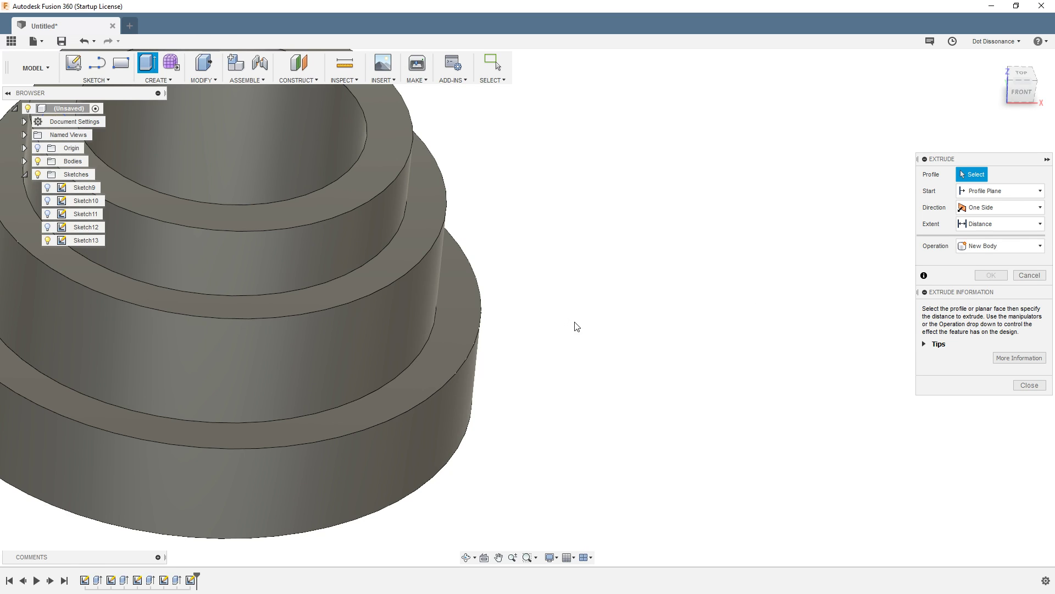
{"action": "scroll", "coordinate": [710, 325], "scroll_direction": "down", "scroll_amount": 4}
{"action": "scroll", "coordinate": [332, 342], "scroll_direction": "up", "scroll_amount": 6}
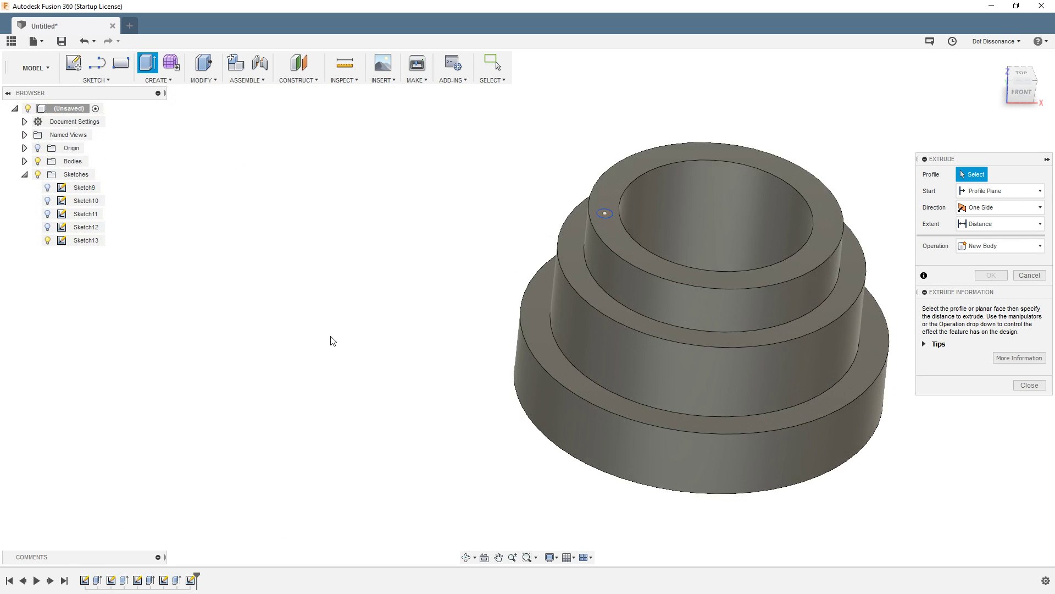
{"action": "scroll", "coordinate": [332, 339], "scroll_direction": "down", "scroll_amount": 6}
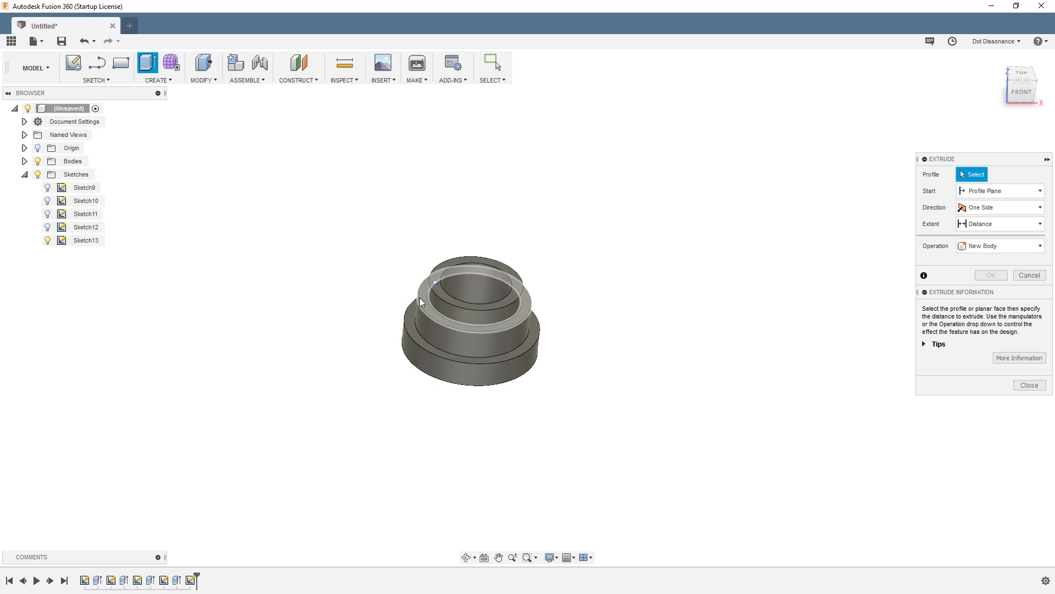
{"action": "scroll", "coordinate": [420, 298], "scroll_direction": "up", "scroll_amount": 3}
{"action": "scroll", "coordinate": [465, 260], "scroll_direction": "down", "scroll_amount": 4}
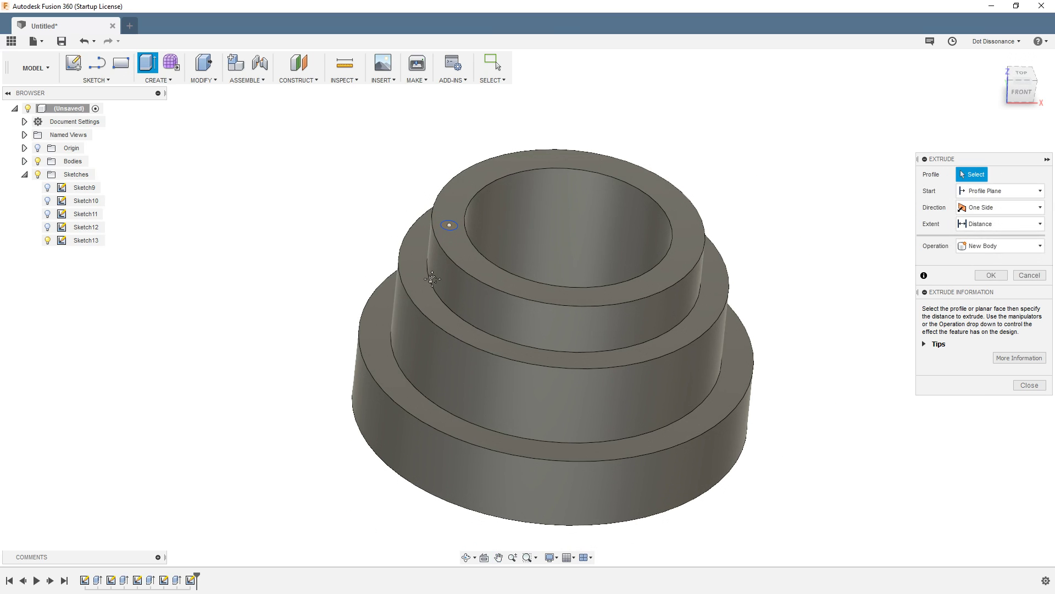
Step: Extrude the small circle down into the top ring as a cut about 3.406 mm deep
{"action": "scroll", "coordinate": [451, 240], "scroll_direction": "up", "scroll_amount": 6}
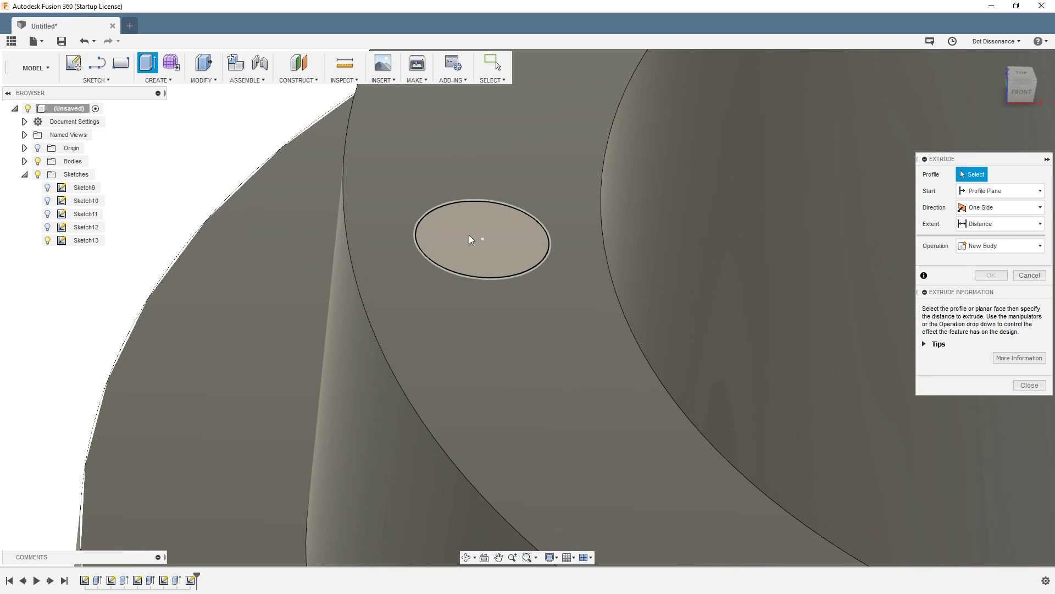
{"action": "left_click", "coordinate": [453, 231]}
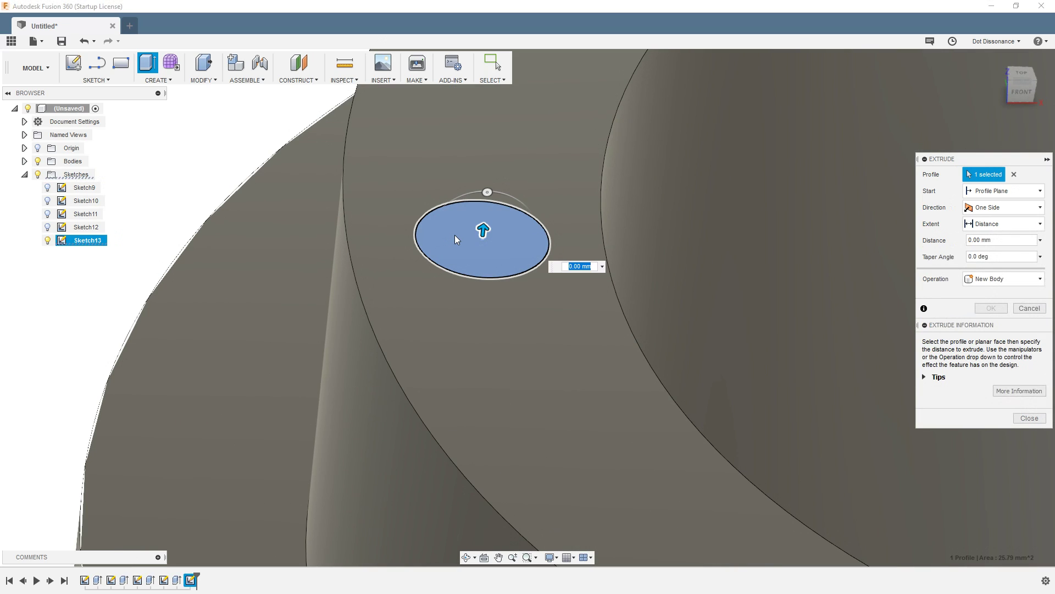
{"action": "left_click_drag", "start_coordinate": [484, 231], "coordinate": [468, 295]}
{"action": "scroll", "coordinate": [398, 316], "scroll_direction": "down", "scroll_amount": 8}
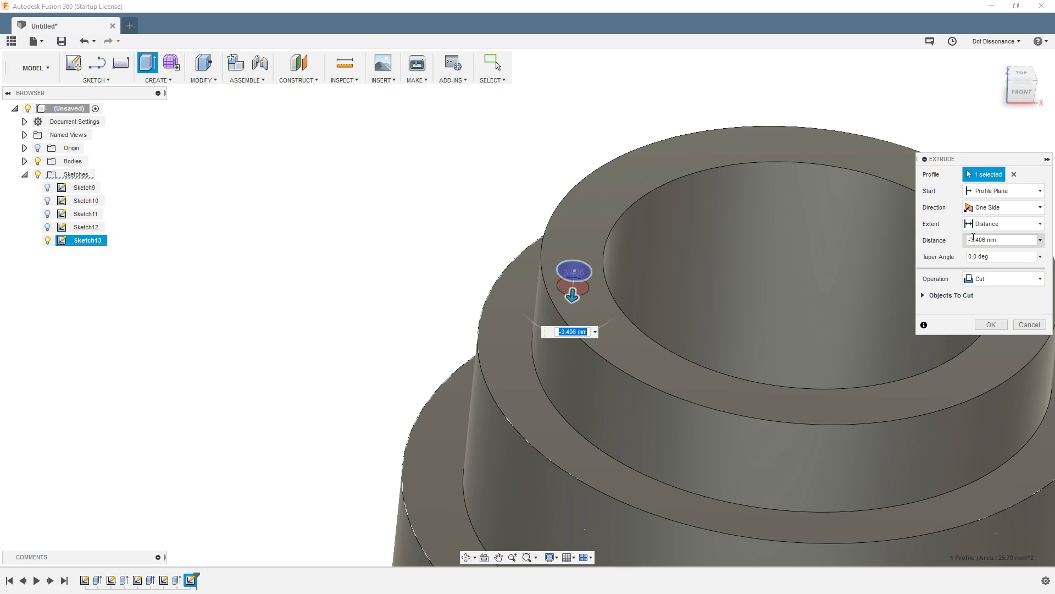
Step: Set the small circle's cut extent to All so it goes through the whole body, and finish the extrusion
{"action": "scroll", "coordinate": [785, 279], "scroll_direction": "down", "scroll_amount": 5}
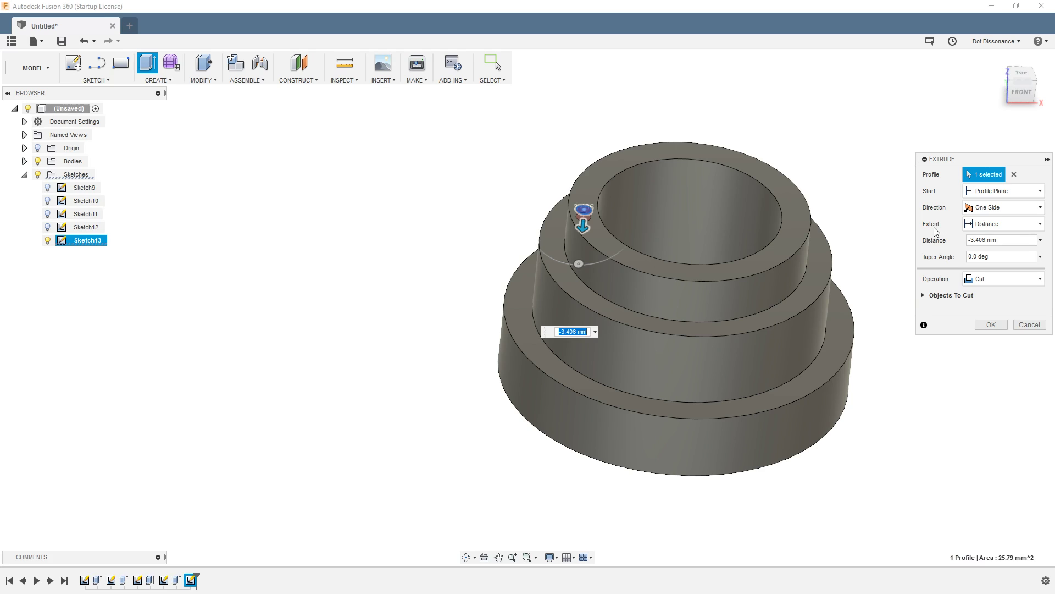
{"action": "left_click", "coordinate": [991, 223]}
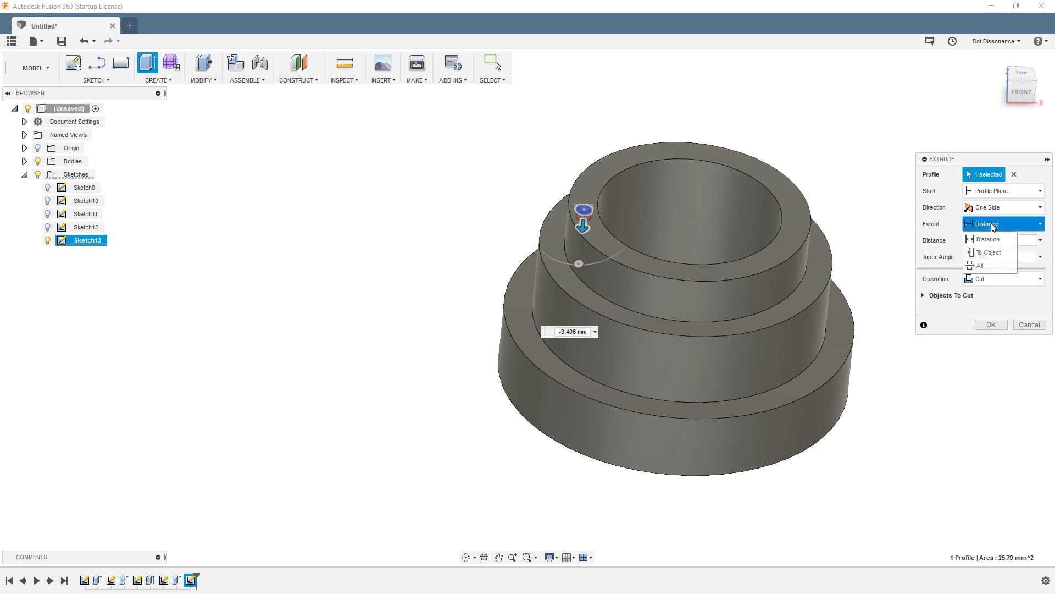
{"action": "left_click", "coordinate": [980, 266]}
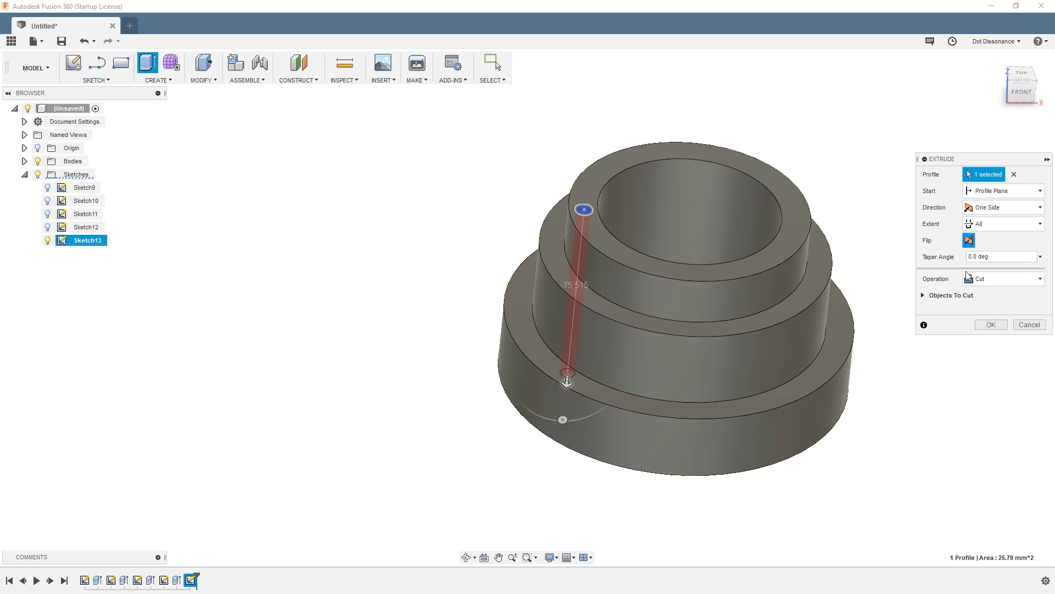
{"action": "middle_click_drag", "start_coordinate": [594, 448], "coordinate": [594, 412], "text": "shift"}
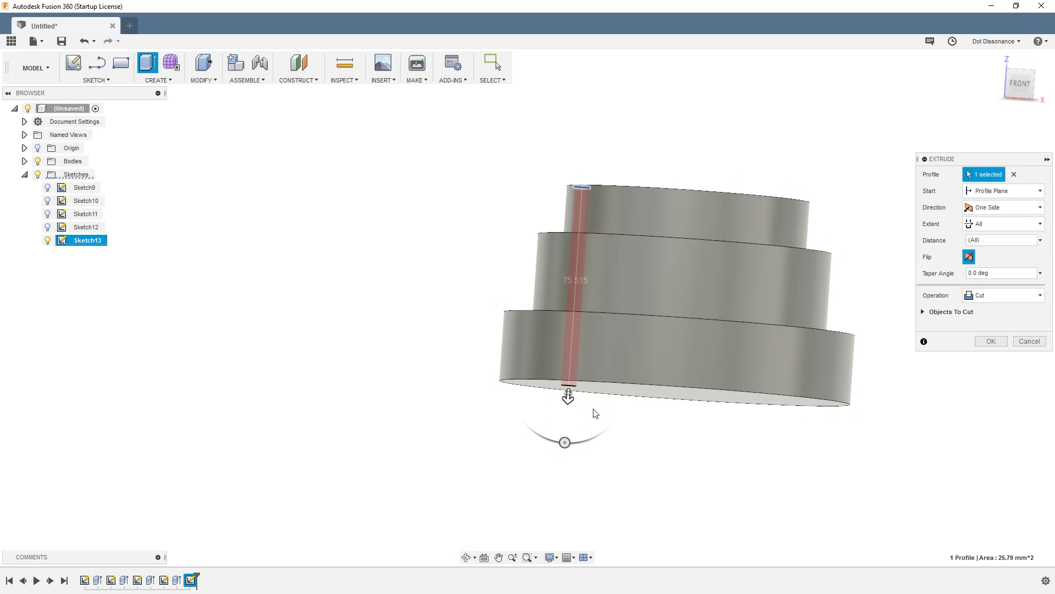
{"action": "left_click", "coordinate": [991, 336]}
Step: Inspect the small through hole from the top ring and from the underside of the tiered body
{"action": "middle_click_drag", "start_coordinate": [542, 328], "coordinate": [586, 213], "text": "shift"}
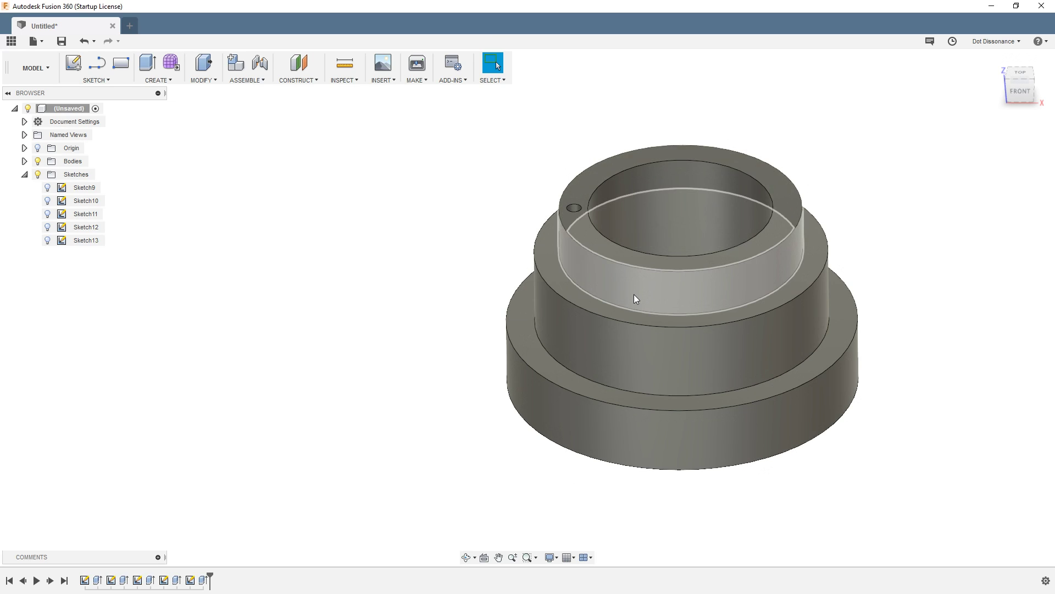
{"action": "scroll", "coordinate": [576, 209], "scroll_direction": "up", "scroll_amount": 5}
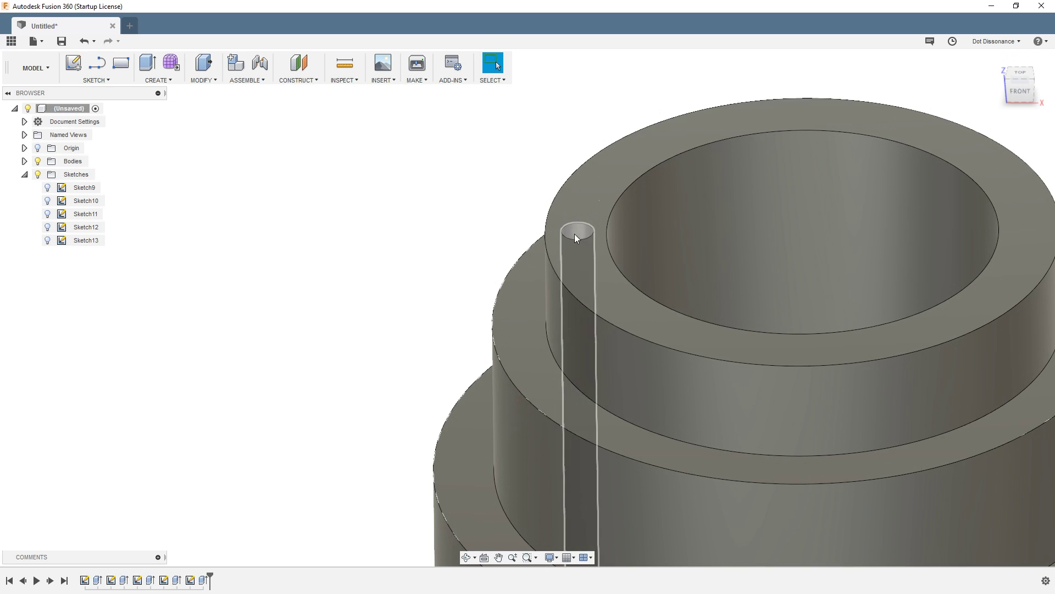
{"action": "scroll", "coordinate": [575, 233], "scroll_direction": "down", "scroll_amount": 5}
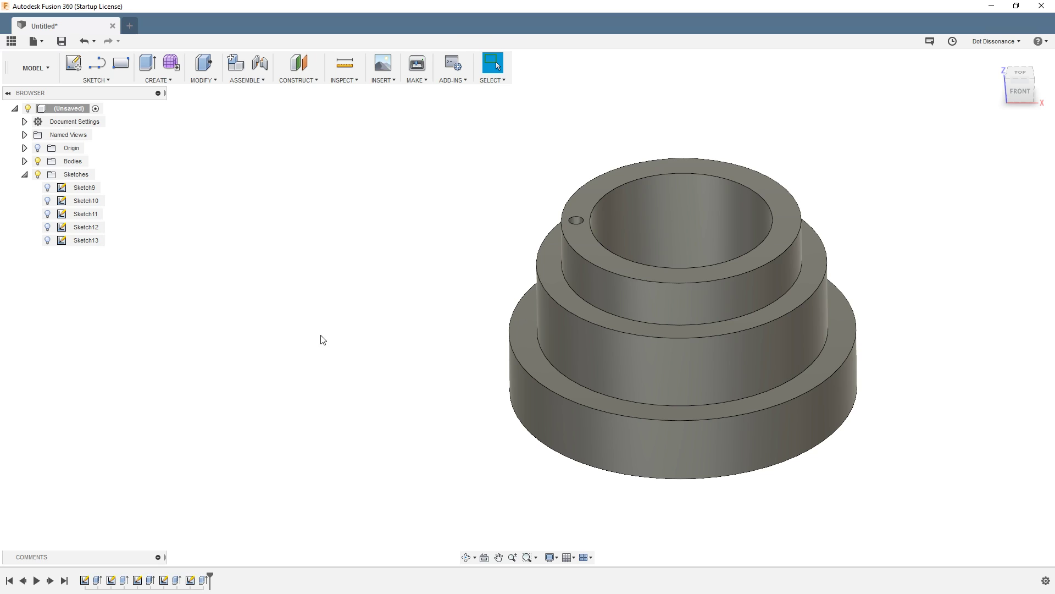
{"action": "mouse_move", "coordinate": [506, 309]}
{"action": "middle_mouse_down", "text": "shift"}
{"action": "mouse_move", "coordinate": [429, 299]}
{"action": "mouse_move", "coordinate": [549, 309]}
{"action": "mouse_move", "coordinate": [485, 308]}
{"action": "middle_mouse_up", "text": "shift"}
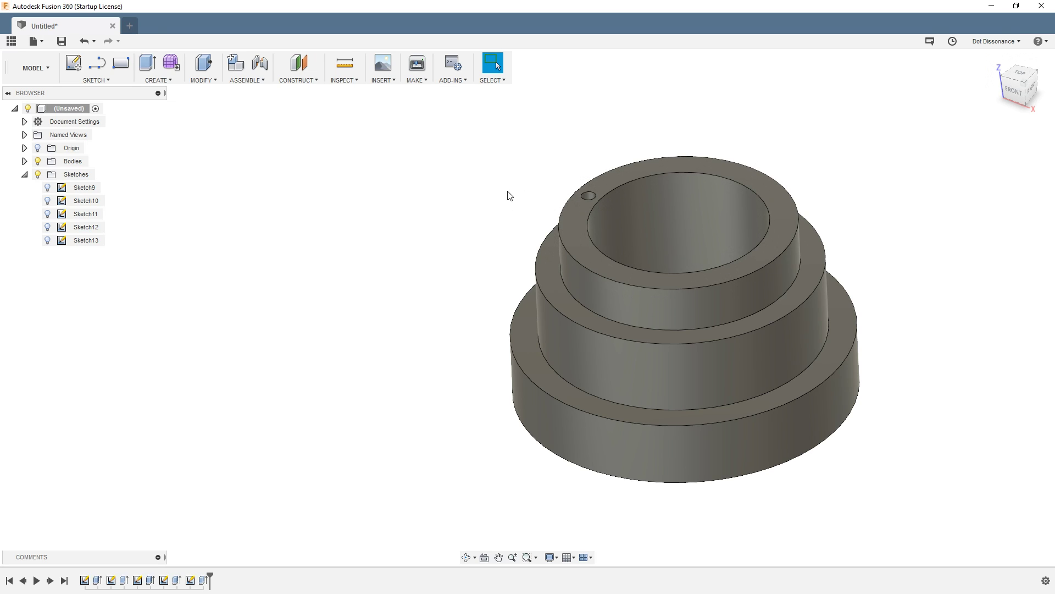
{"action": "mouse_move", "coordinate": [438, 337]}
{"action": "middle_mouse_down", "text": "shift"}
{"action": "mouse_move", "coordinate": [460, 257]}
{"action": "mouse_move", "coordinate": [461, 339]}
{"action": "mouse_move", "coordinate": [471, 299]}
{"action": "mouse_move", "coordinate": [476, 306]}
{"action": "mouse_move", "coordinate": [457, 327]}
{"action": "middle_mouse_up", "text": "shift"}
{"action": "key", "text": "Escape"}
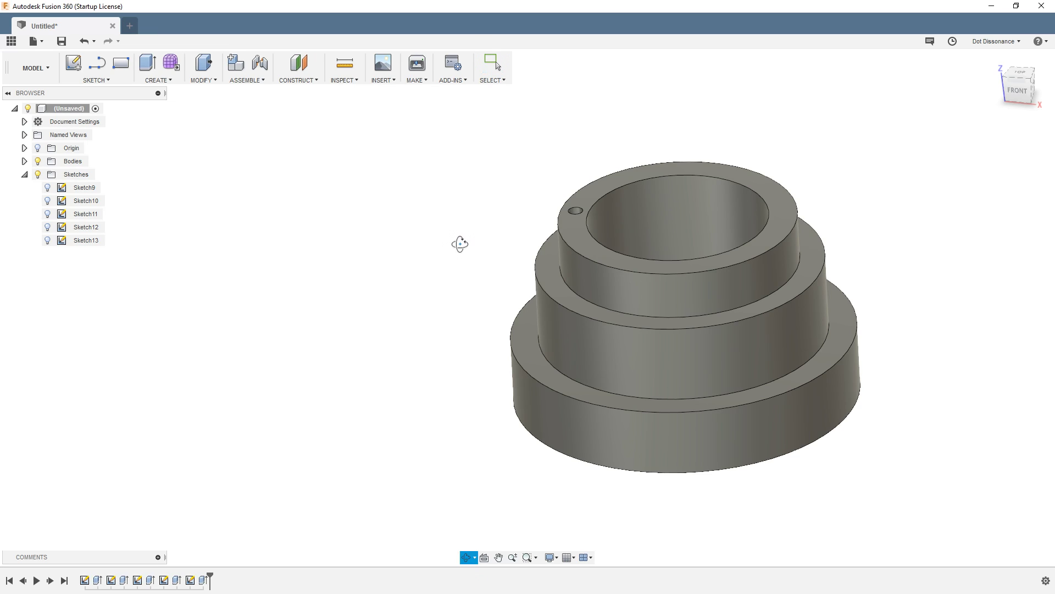
{"action": "middle_click_drag", "start_coordinate": [460, 243], "coordinate": [558, 257], "text": "shift"}
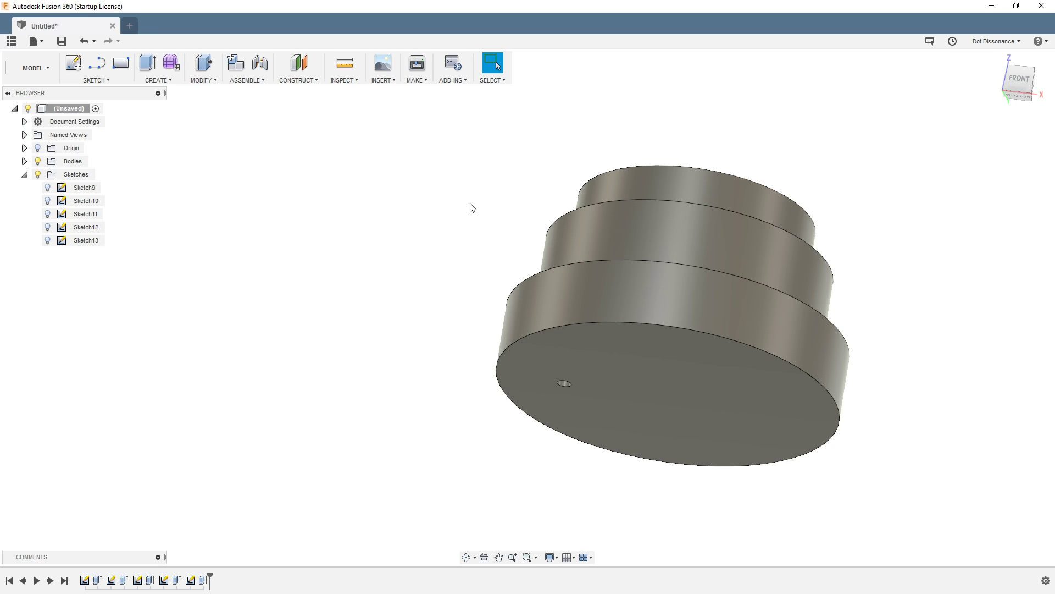
{"action": "middle_click_drag", "start_coordinate": [496, 258], "coordinate": [502, 285], "text": "shift"}
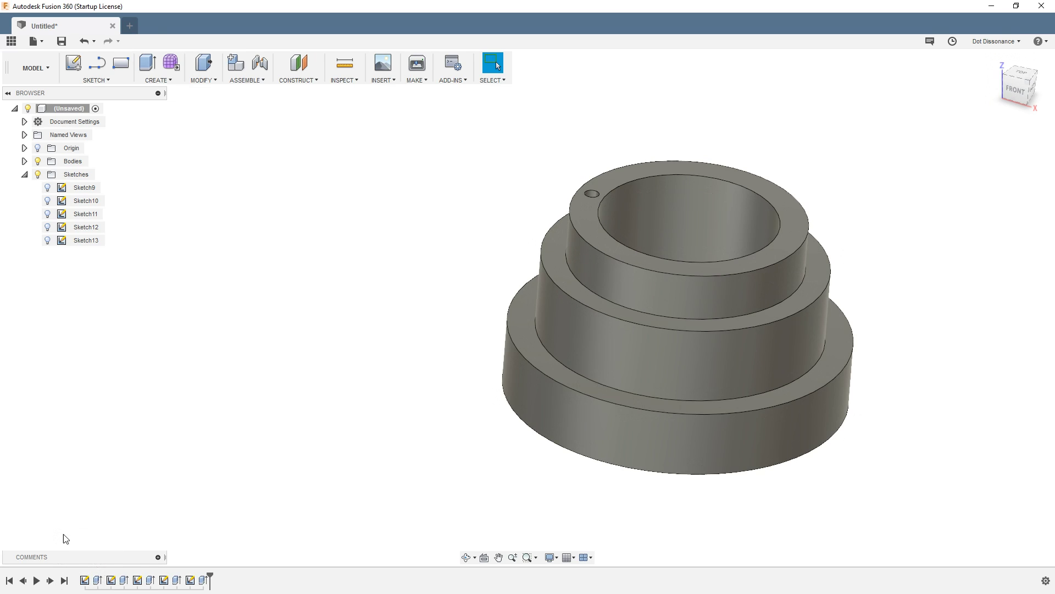
Step: Edit the base tier's extrusion in the design history and raise its distance to about 59.202 mm
{"action": "right_click", "coordinate": [97, 580]}
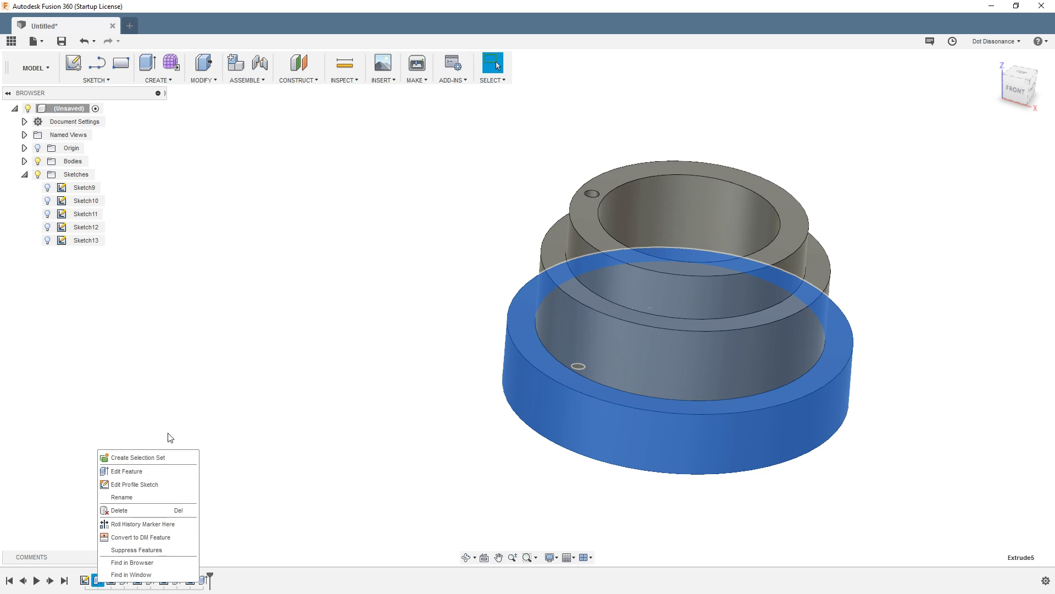
{"action": "left_click", "coordinate": [144, 471]}
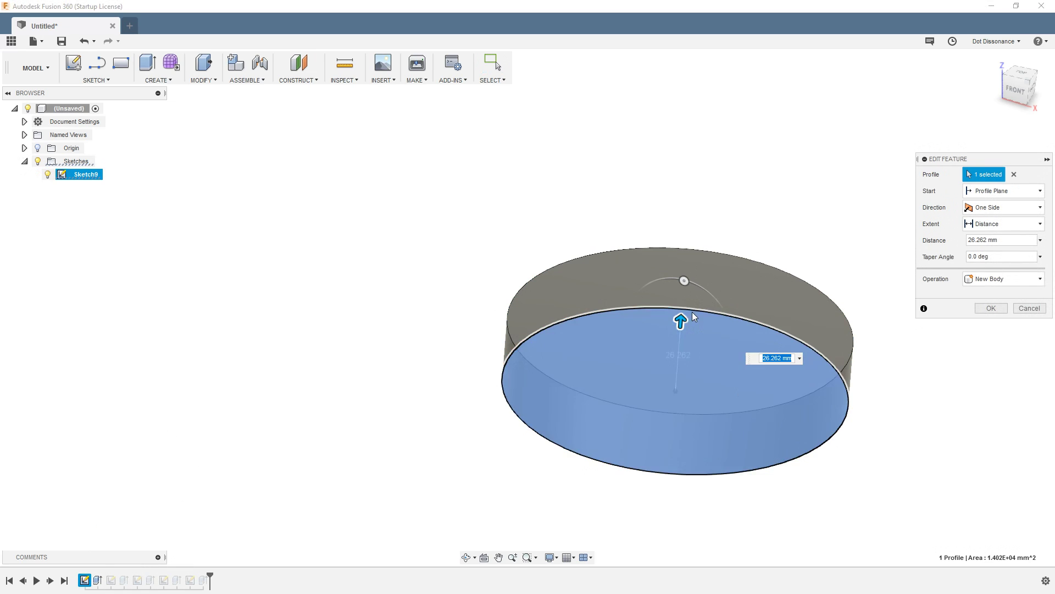
{"action": "left_click_drag", "start_coordinate": [681, 322], "coordinate": [687, 246]}
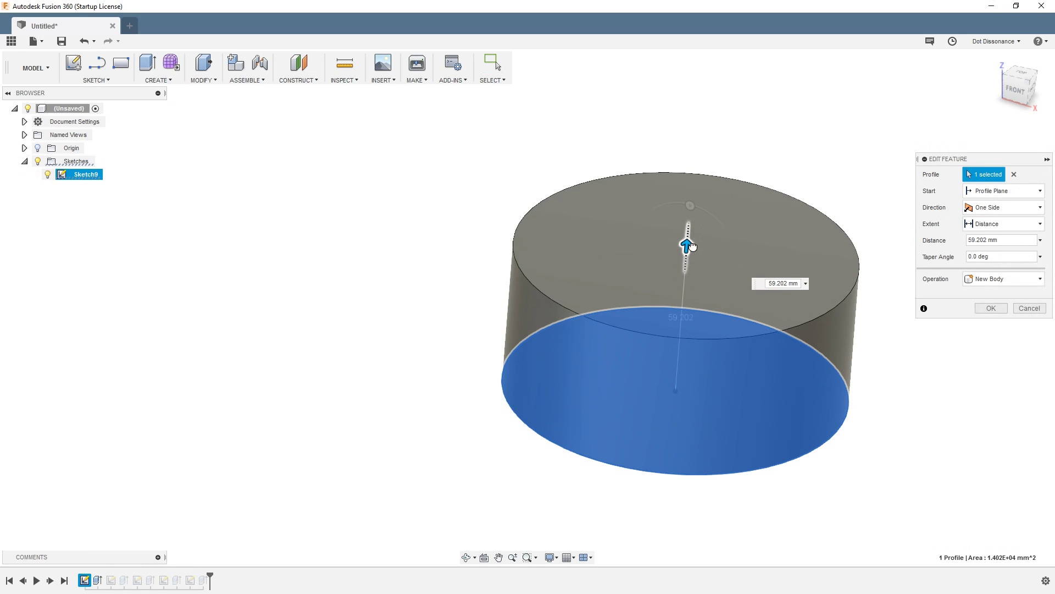
{"action": "left_click", "coordinate": [987, 309]}
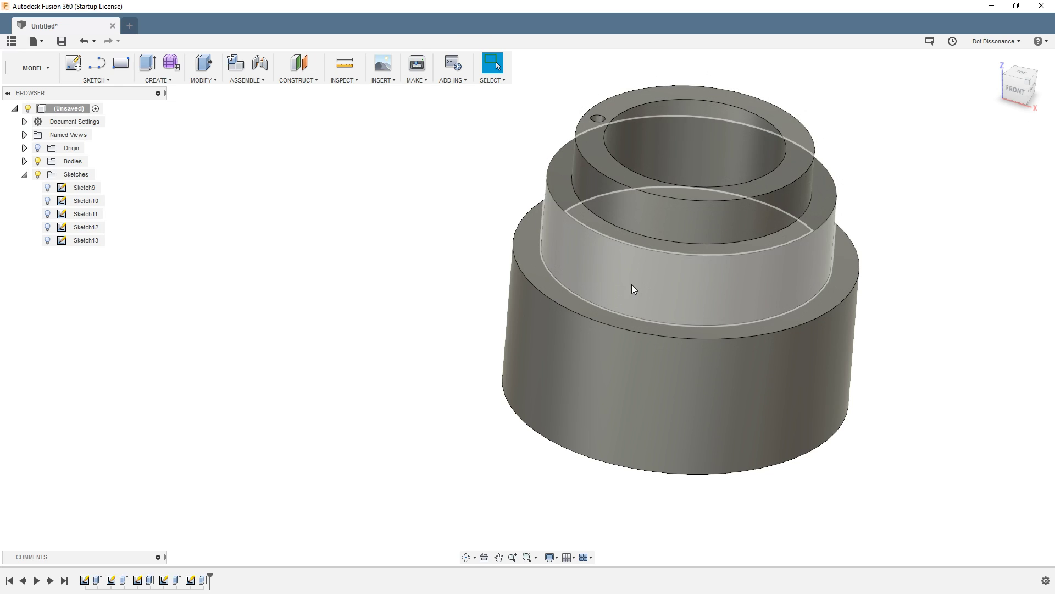
{"action": "middle_click_drag", "start_coordinate": [633, 285], "coordinate": [609, 302], "text": "shift"}
{"action": "scroll", "coordinate": [336, 422], "scroll_direction": "down", "scroll_amount": 2}
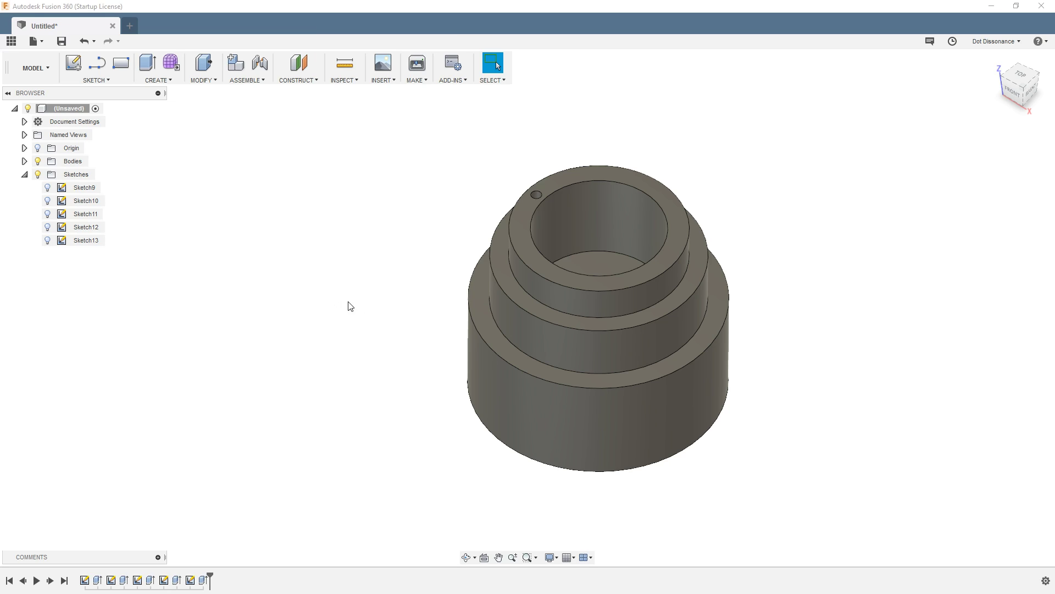
{"action": "scroll", "coordinate": [266, 330], "scroll_direction": "down", "scroll_amount": 3}
{"action": "scroll", "coordinate": [422, 315], "scroll_direction": "up", "scroll_amount": 2}
{"action": "scroll", "coordinate": [520, 294], "scroll_direction": "up", "scroll_amount": 3}
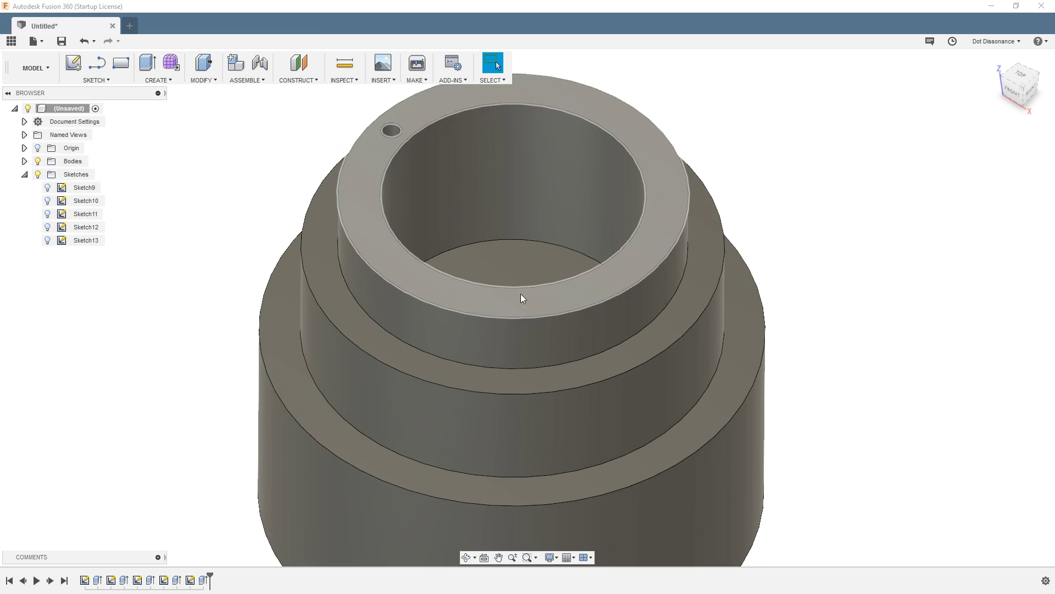
Step: Start a sketch on the floor of the central bore and draw a two-point rectangle about 31 by 27 mm around its centre
{"action": "scroll", "coordinate": [500, 303], "scroll_direction": "down", "scroll_amount": 3}
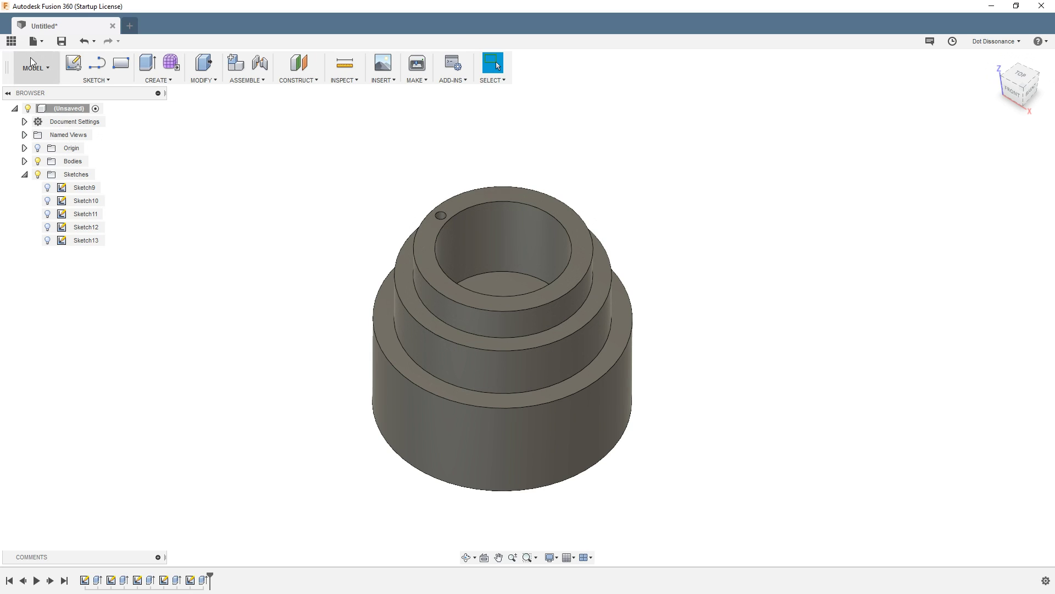
{"action": "left_click", "coordinate": [73, 64]}
{"action": "middle_click_drag", "start_coordinate": [486, 267], "coordinate": [480, 315], "text": "shift"}
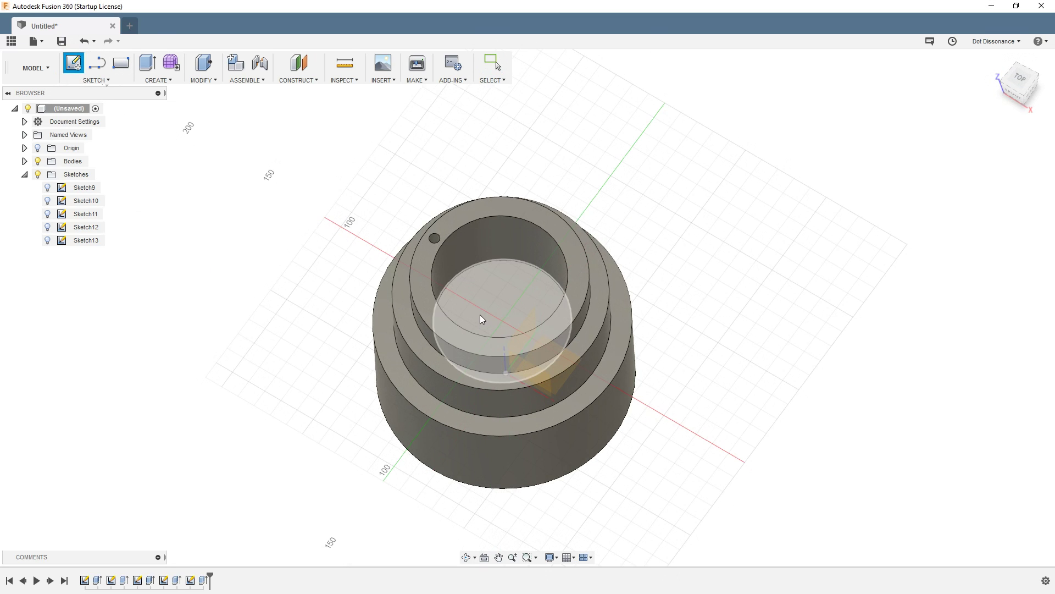
{"action": "left_click", "coordinate": [489, 291]}
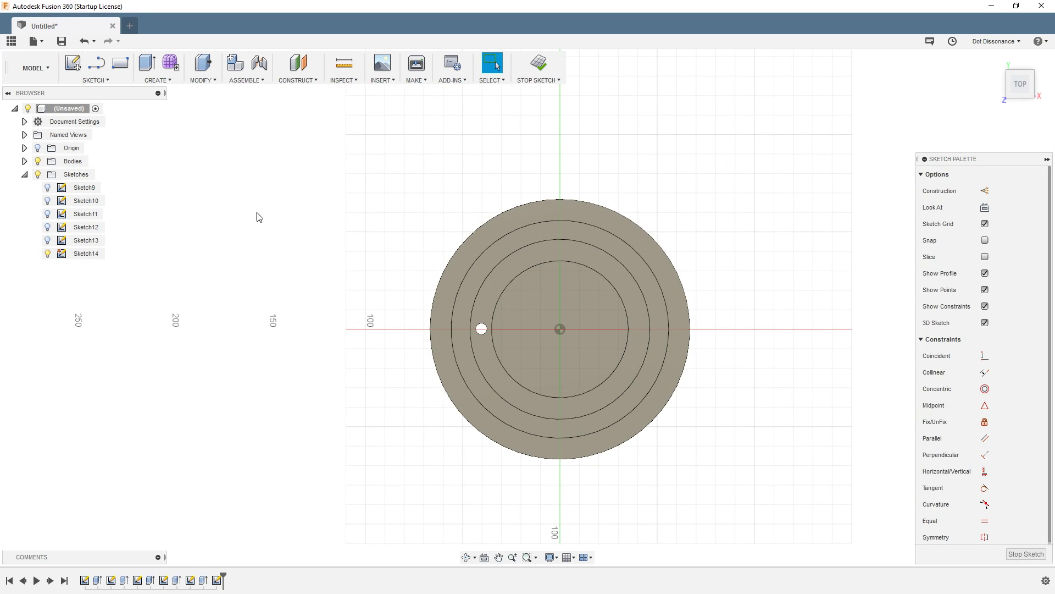
{"action": "left_click", "coordinate": [118, 63]}
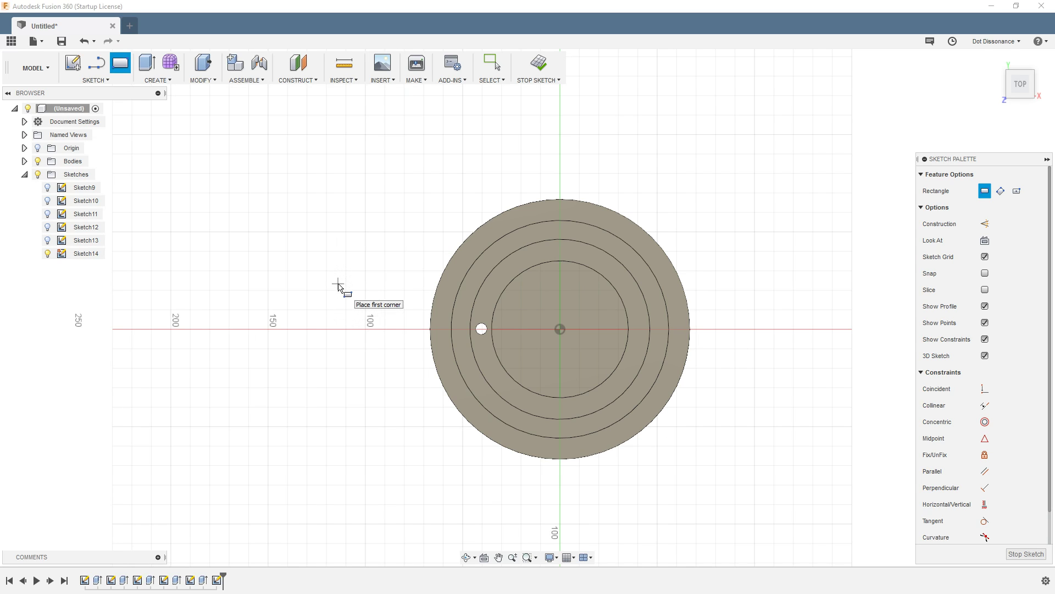
{"action": "scroll", "coordinate": [348, 255], "scroll_direction": "down", "scroll_amount": 3}
{"action": "scroll", "coordinate": [448, 379], "scroll_direction": "up", "scroll_amount": 5}
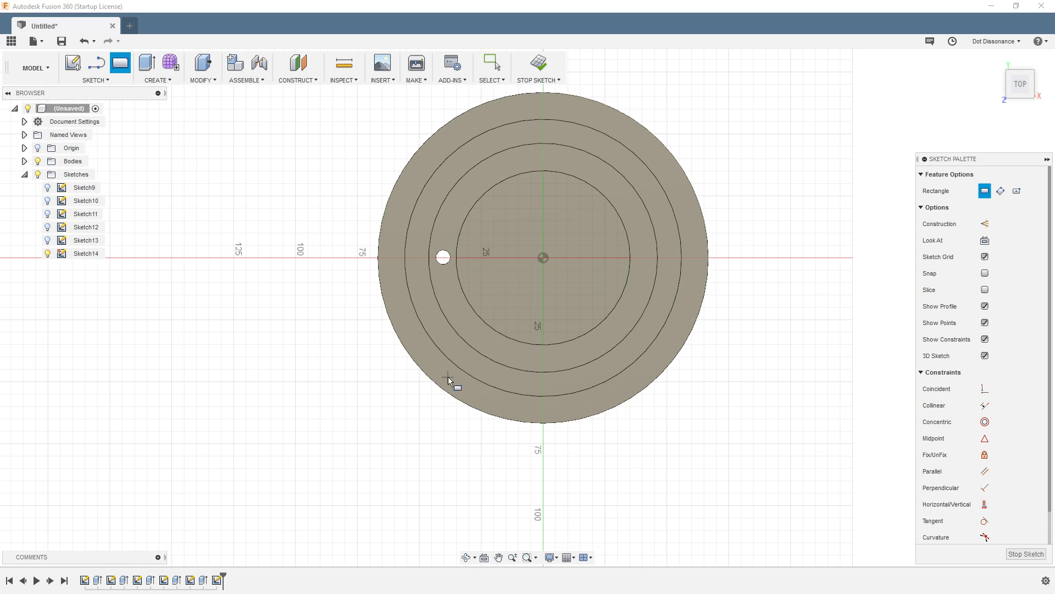
{"action": "left_click", "coordinate": [507, 226]}
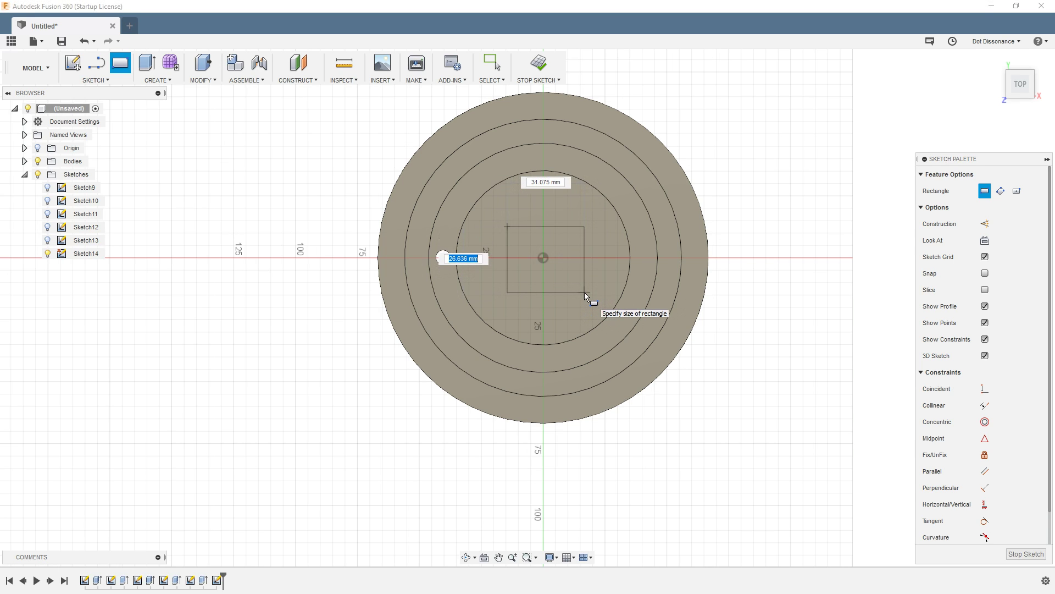
{"action": "left_click", "coordinate": [585, 292]}
Step: Extrude the bore-floor rectangle upward about 171.177 mm, joined to the body, as a tall square-sided post
{"action": "mouse_move", "coordinate": [565, 331]}
{"action": "middle_mouse_down", "text": "shift"}
{"action": "mouse_move", "coordinate": [544, 294]}
{"action": "mouse_move", "coordinate": [538, 341]}
{"action": "mouse_move", "coordinate": [539, 323]}
{"action": "middle_mouse_up", "text": "shift"}
{"action": "key", "text": "e"}
{"action": "left_click", "coordinate": [561, 241]}
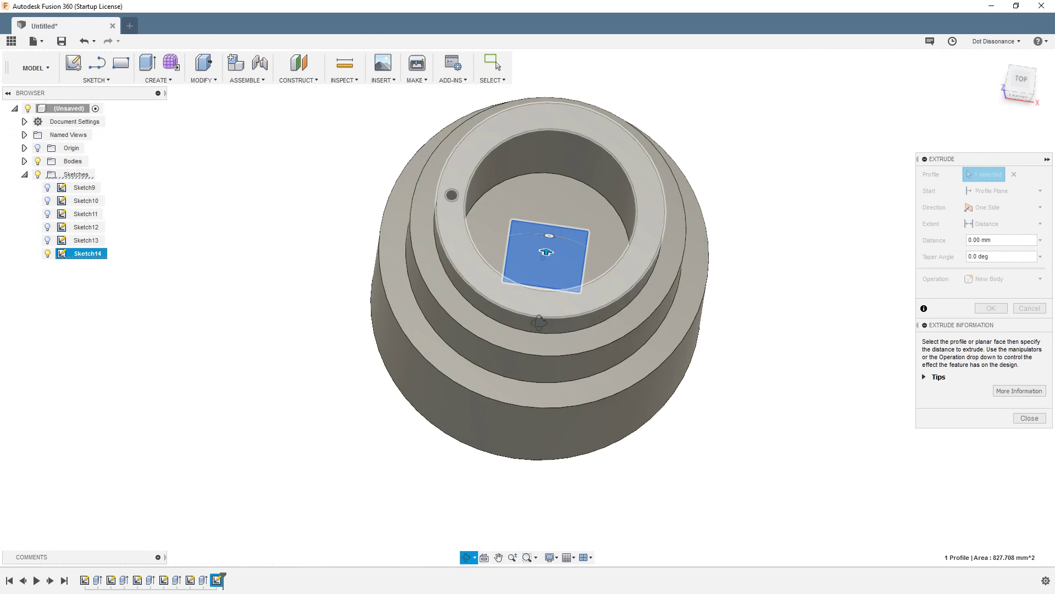
{"action": "left_click_drag", "start_coordinate": [546, 249], "coordinate": [576, 157]}
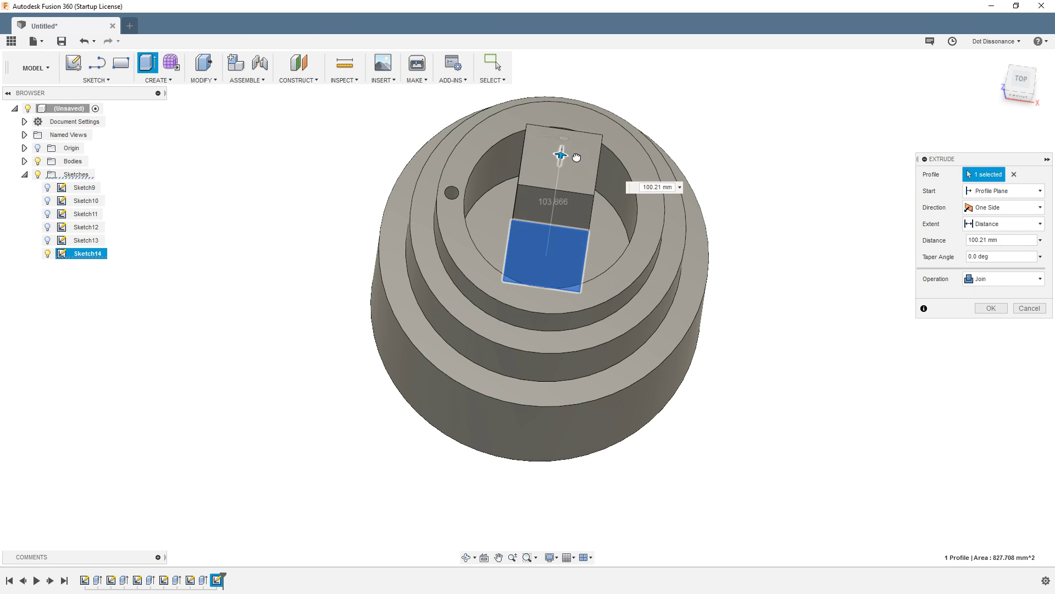
{"action": "middle_click_drag", "start_coordinate": [576, 158], "coordinate": [491, 439], "text": "shift"}
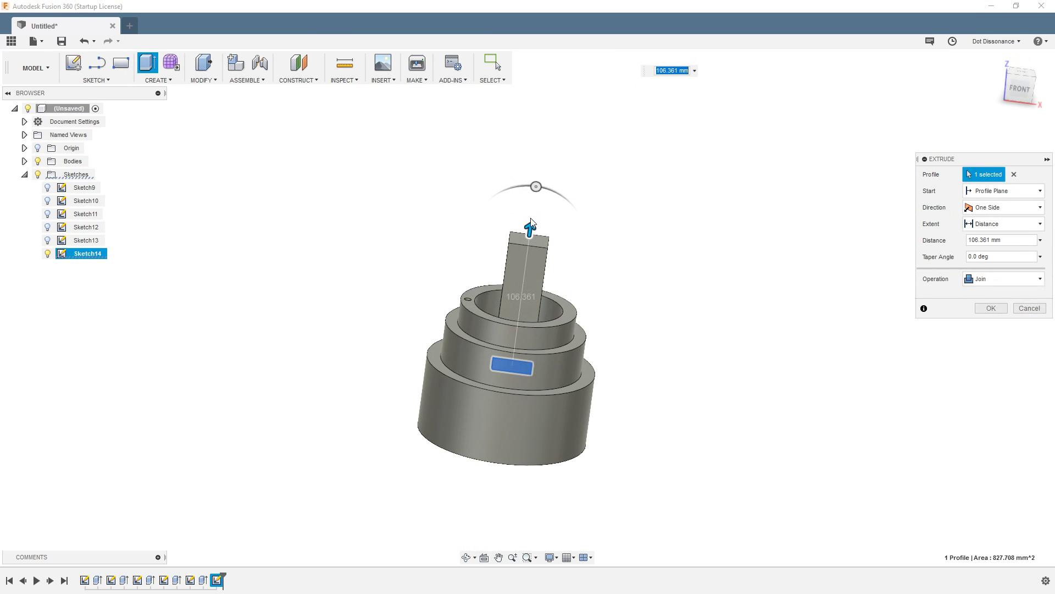
{"action": "left_click_drag", "start_coordinate": [530, 219], "coordinate": [541, 153]}
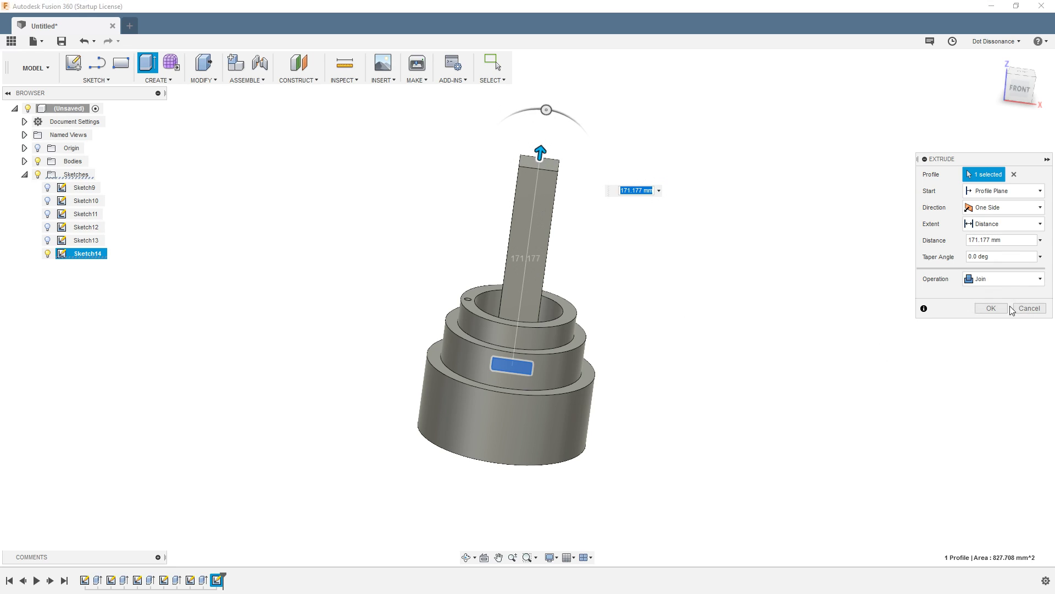
{"action": "left_click", "coordinate": [991, 308]}
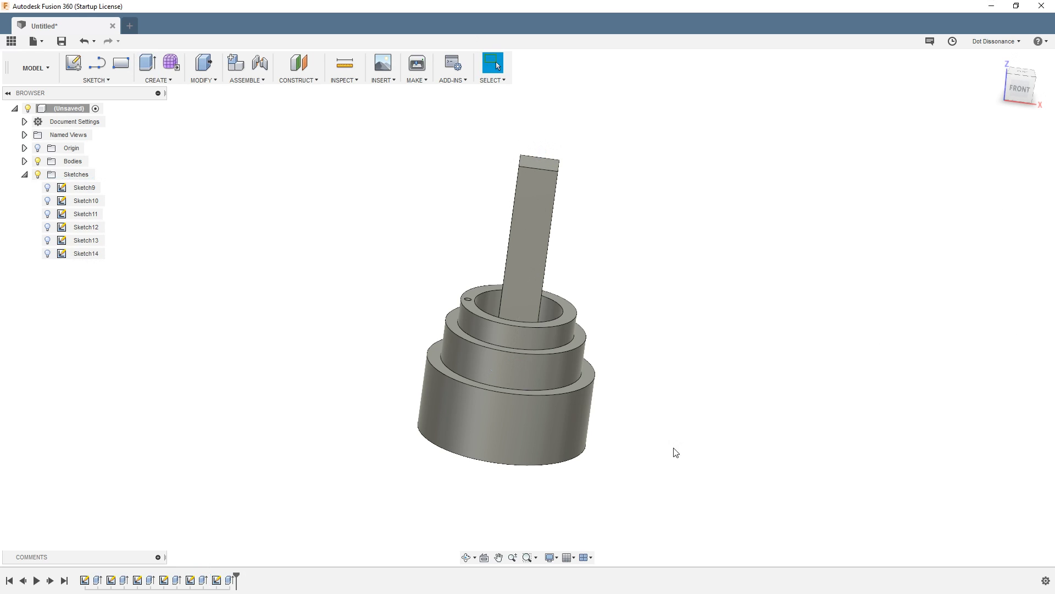
Step: Start a sketch on the post's back face and draw a narrow upright rectangle about 48 mm high near its upper end
{"action": "middle_click_drag", "start_coordinate": [604, 304], "coordinate": [589, 401], "text": "shift"}
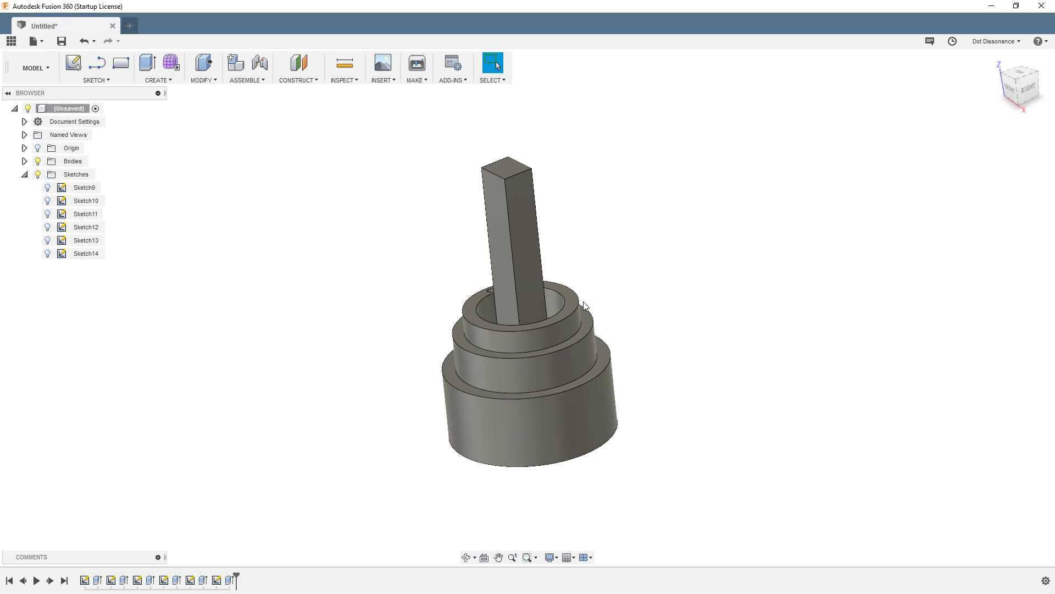
{"action": "middle_click_drag", "start_coordinate": [575, 301], "coordinate": [563, 221], "text": "shift"}
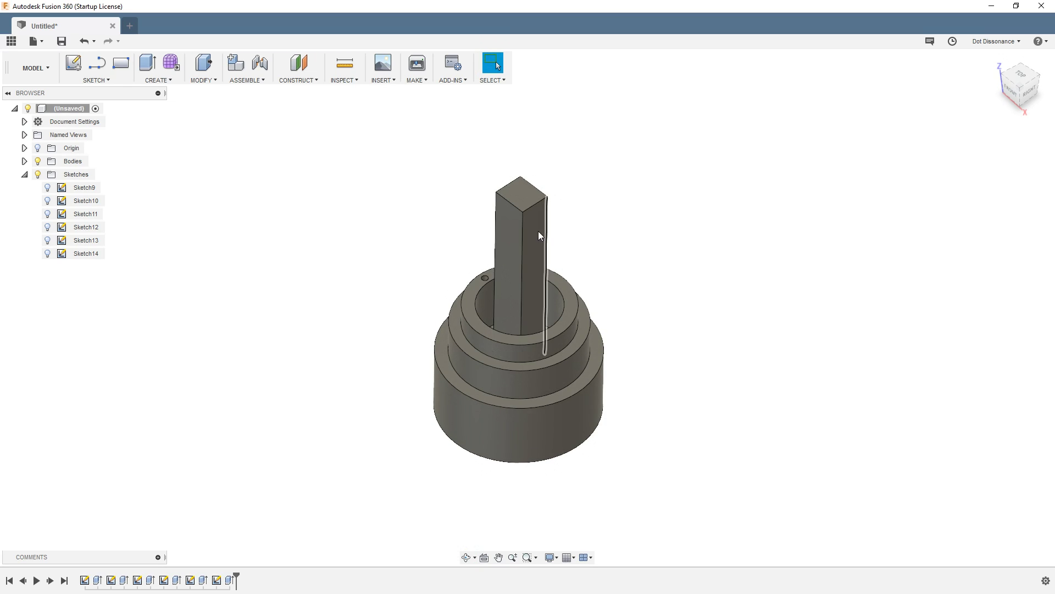
{"action": "middle_click_drag", "start_coordinate": [539, 235], "coordinate": [509, 221], "text": "shift"}
{"action": "left_click", "coordinate": [530, 197]}
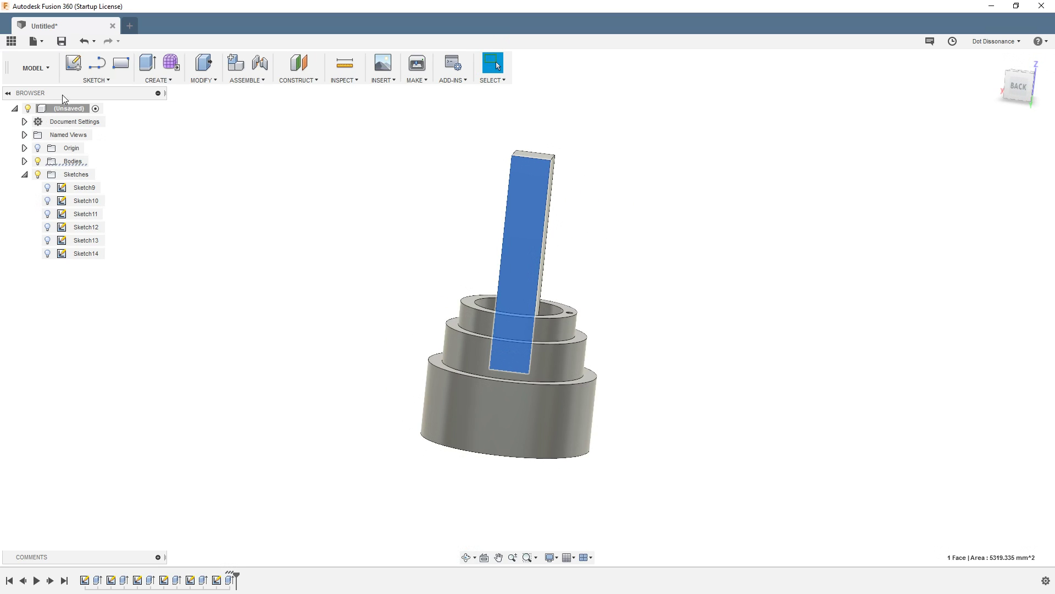
{"action": "left_click", "coordinate": [74, 63]}
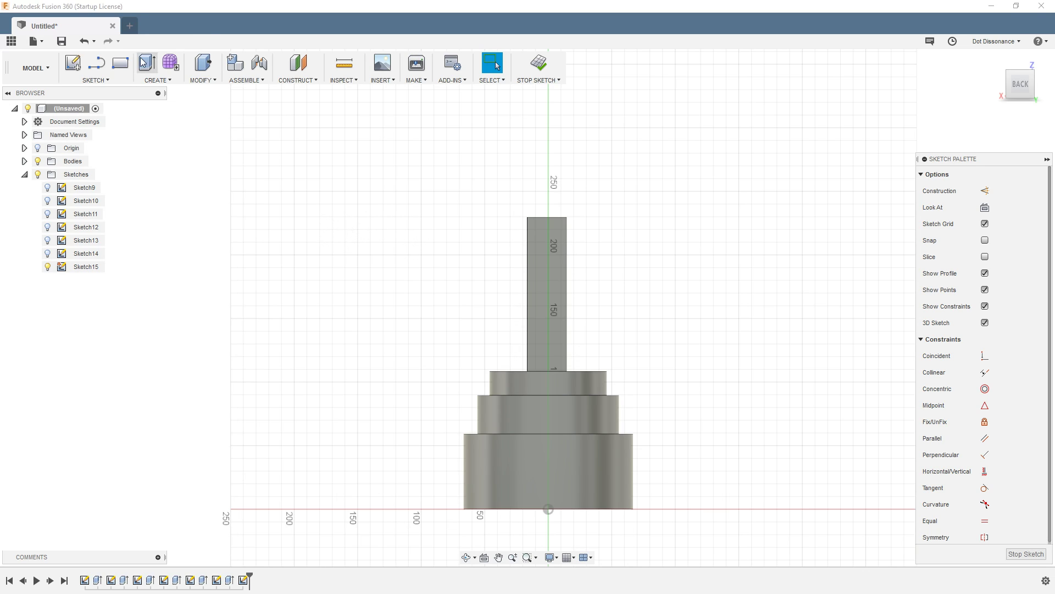
{"action": "left_click", "coordinate": [94, 80]}
{"action": "mouse_move", "coordinate": [116, 119]}
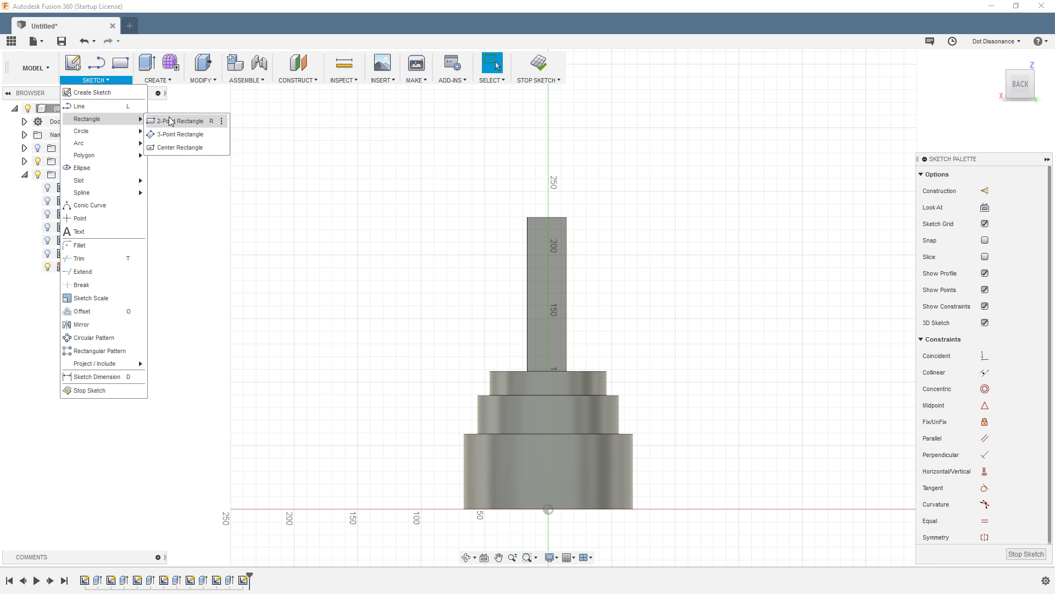
{"action": "left_click", "coordinate": [443, 229]}
{"action": "key", "text": "r"}
{"action": "left_click", "coordinate": [536, 229]}
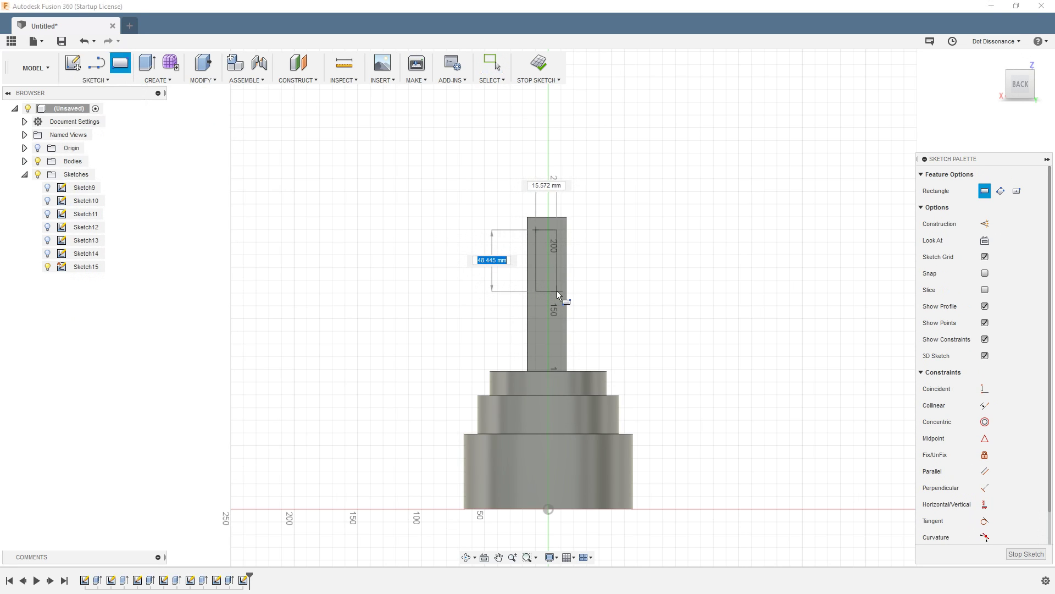
{"action": "left_click", "coordinate": [558, 292]}
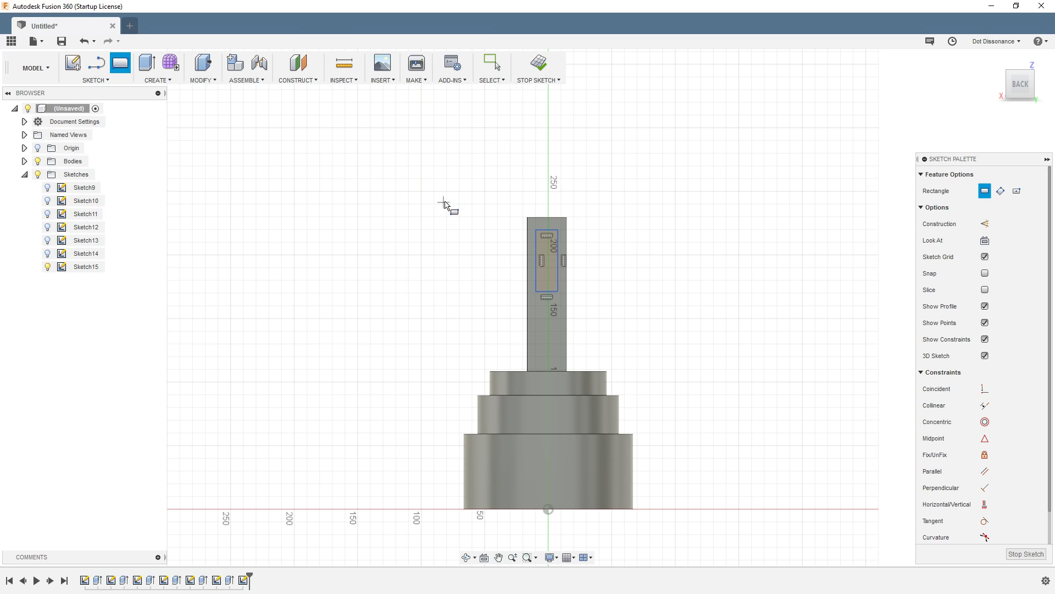
Step: Extrude the rectangle on the post's back face outward about 228.954 mm, joined to the body, as a horizontal arm
{"action": "key", "text": "e"}
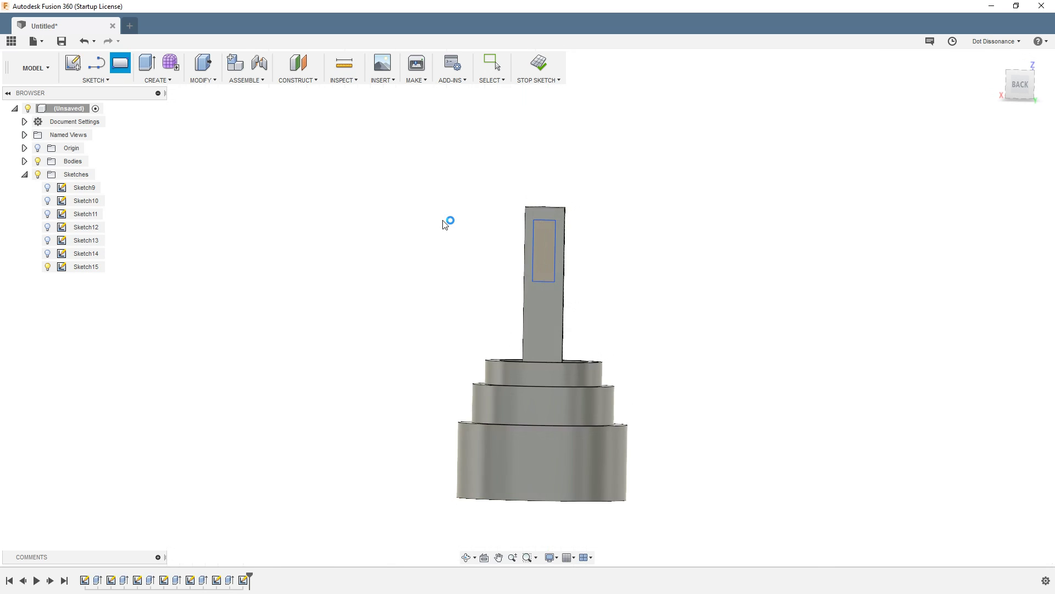
{"action": "mouse_move", "coordinate": [410, 240]}
{"action": "middle_mouse_down", "text": "shift"}
{"action": "mouse_move", "coordinate": [374, 292]}
{"action": "mouse_move", "coordinate": [421, 332]}
{"action": "mouse_move", "coordinate": [483, 168]}
{"action": "middle_mouse_up", "text": "shift"}
{"action": "scroll", "coordinate": [481, 270], "scroll_direction": "up", "scroll_amount": 3}
{"action": "left_click", "coordinate": [486, 279]}
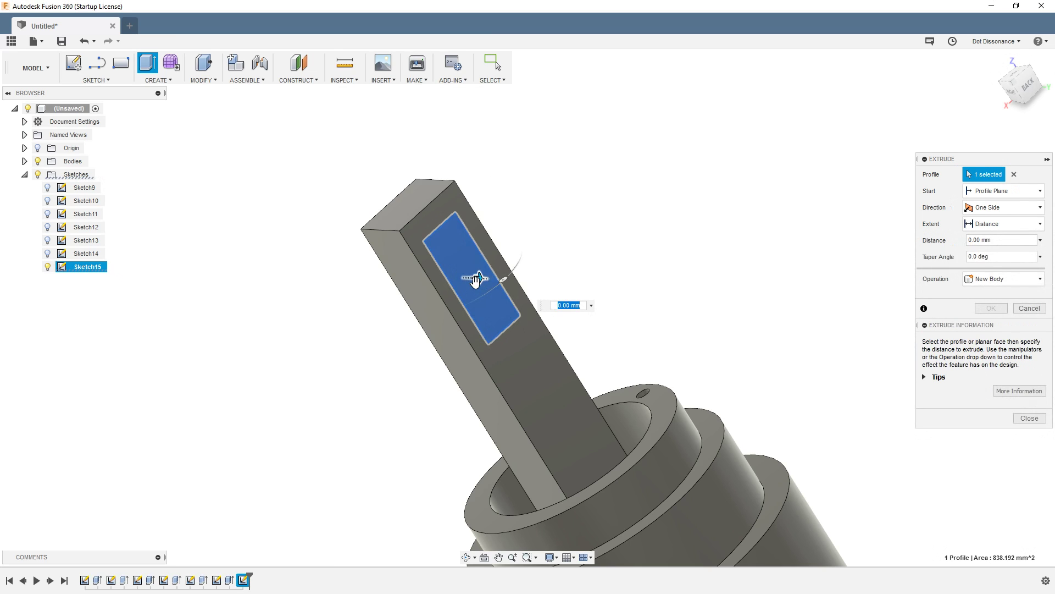
{"action": "mouse_move", "coordinate": [483, 278]}
{"action": "left_mouse_down"}
{"action": "mouse_move", "coordinate": [809, 417]}
{"action": "mouse_move", "coordinate": [797, 410]}
{"action": "left_mouse_up"}
{"action": "middle_click_drag", "start_coordinate": [602, 303], "coordinate": [568, 366], "text": "shift"}
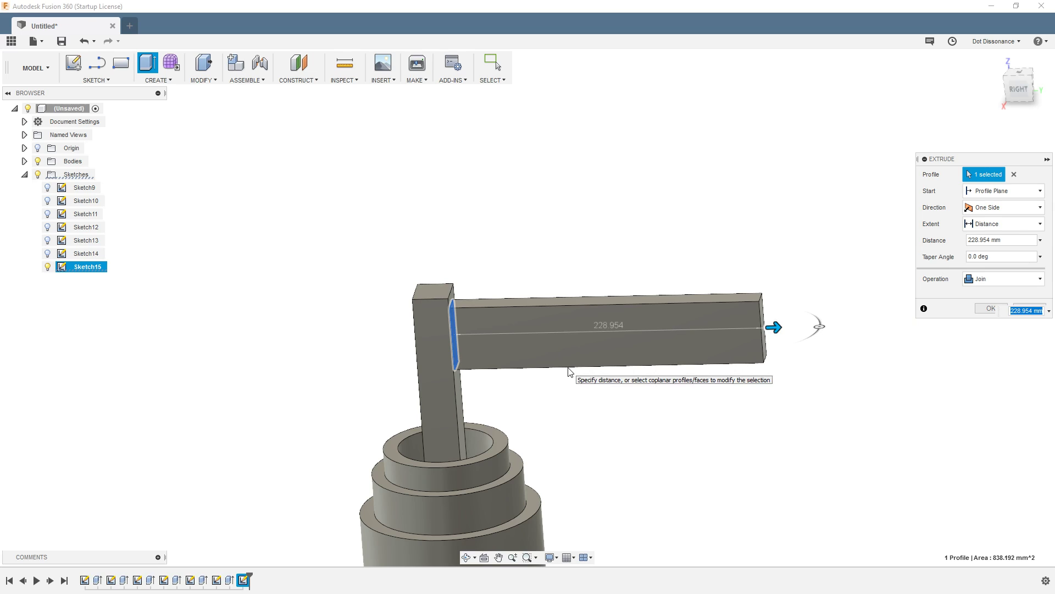
{"action": "left_click", "coordinate": [990, 308]}
Step: Start a sketch on the arm's long side face and draw a long, narrow rectangle inset from the face's edges
{"action": "middle_click_drag", "start_coordinate": [720, 429], "coordinate": [683, 413], "text": "shift"}
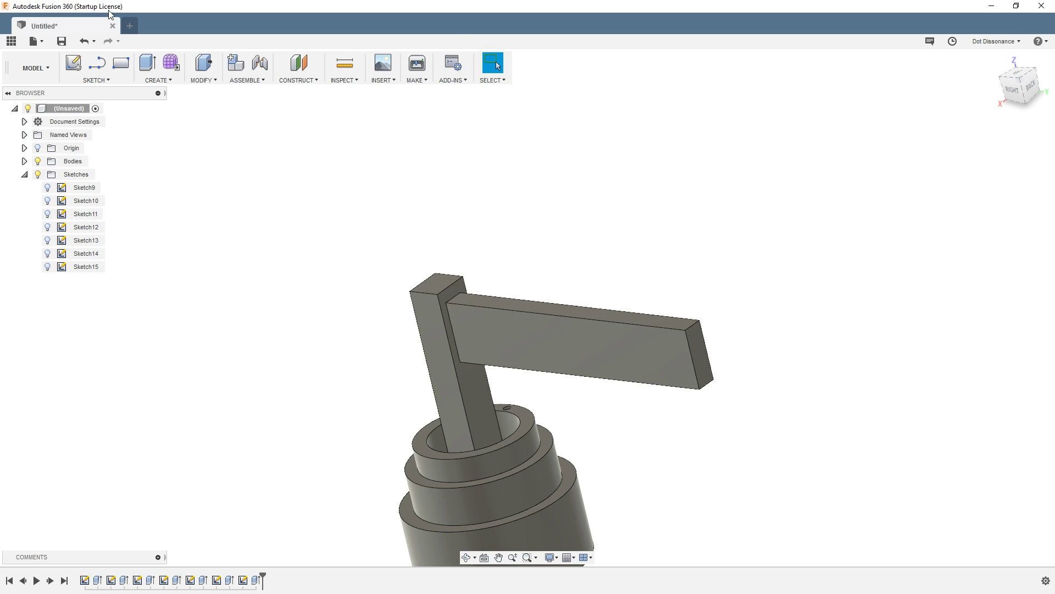
{"action": "left_click", "coordinate": [73, 63]}
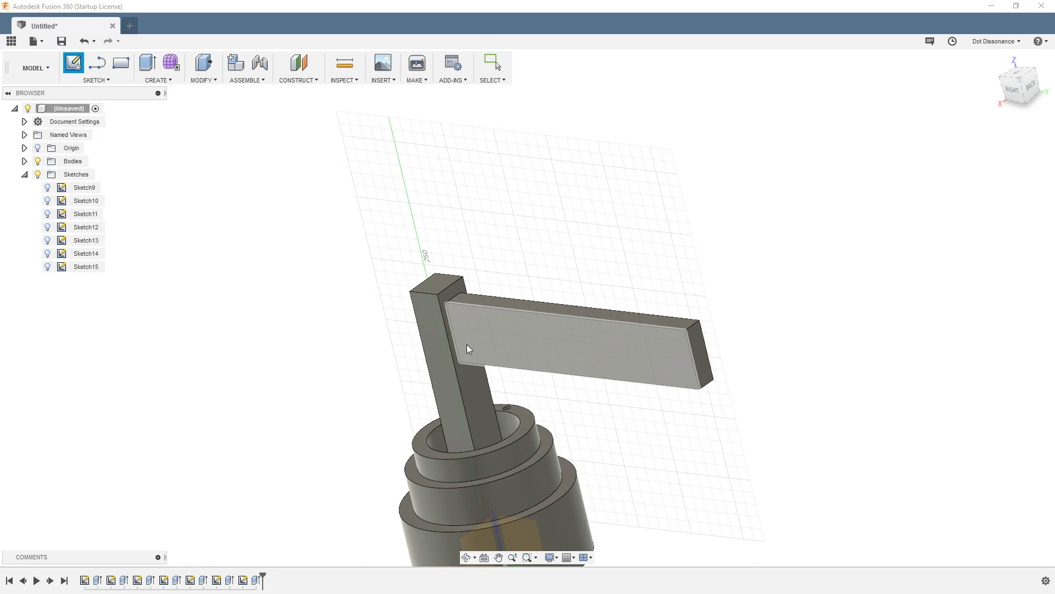
{"action": "left_click", "coordinate": [647, 359]}
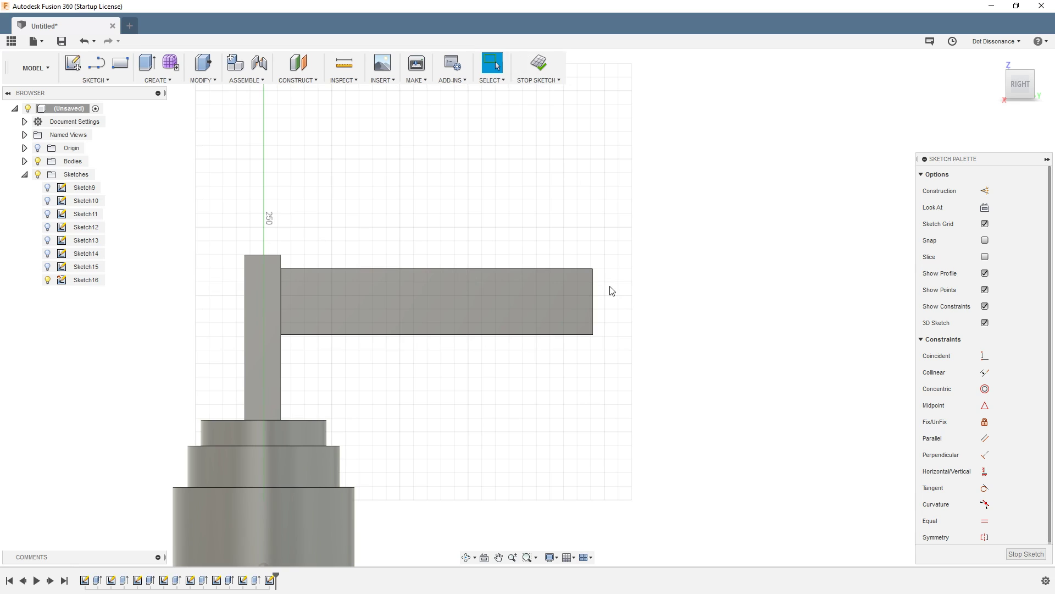
{"action": "key", "text": "r"}
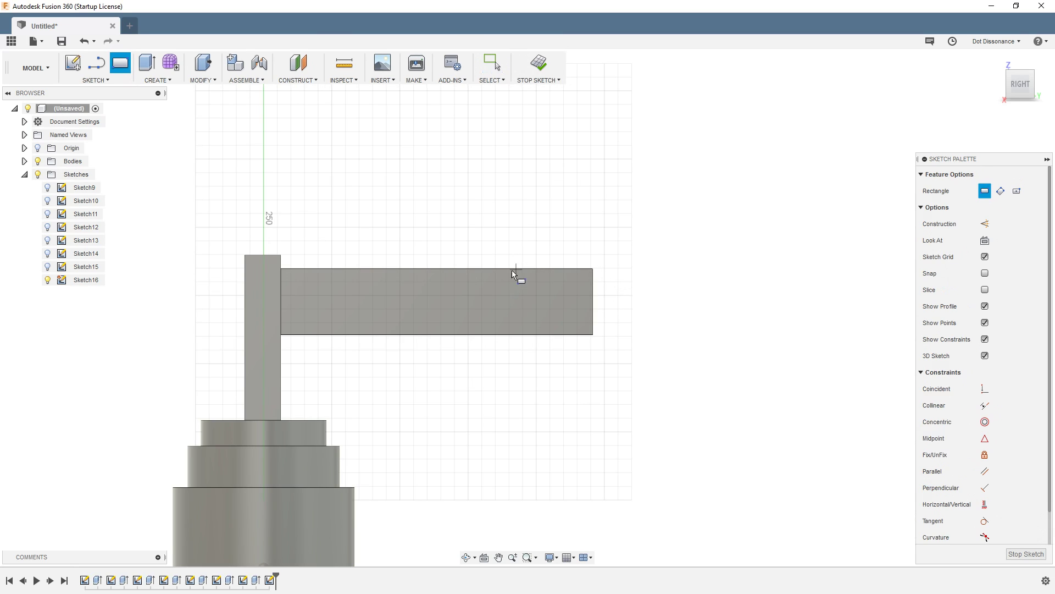
{"action": "left_click", "coordinate": [310, 286]}
{"action": "left_click", "coordinate": [568, 311]}
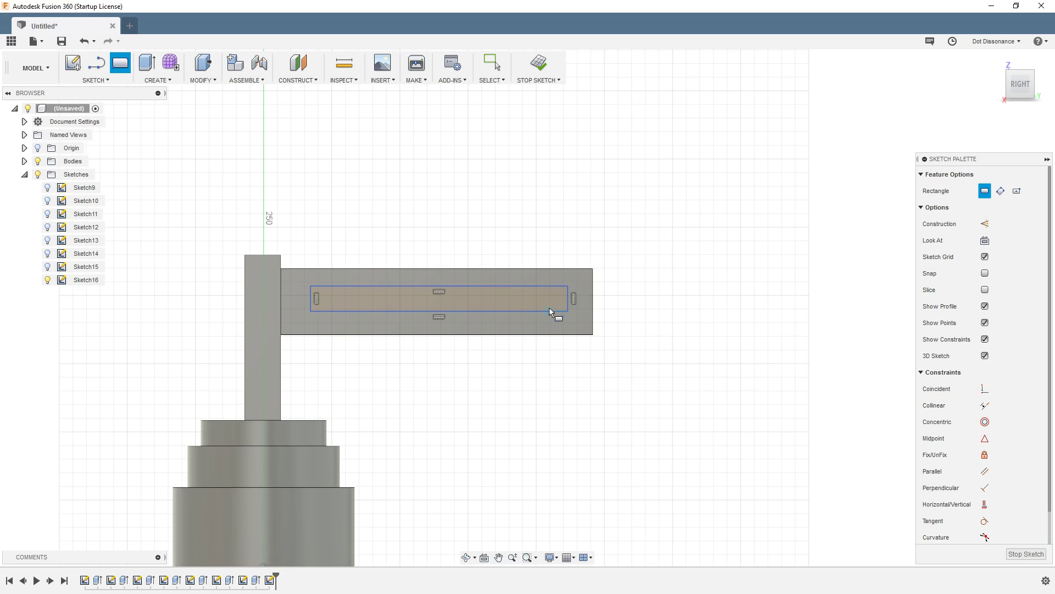
Step: Extrude only the narrow rectangle on the arm's side face into the arm as a cut about 156.657 mm deep
{"action": "key", "text": "e"}
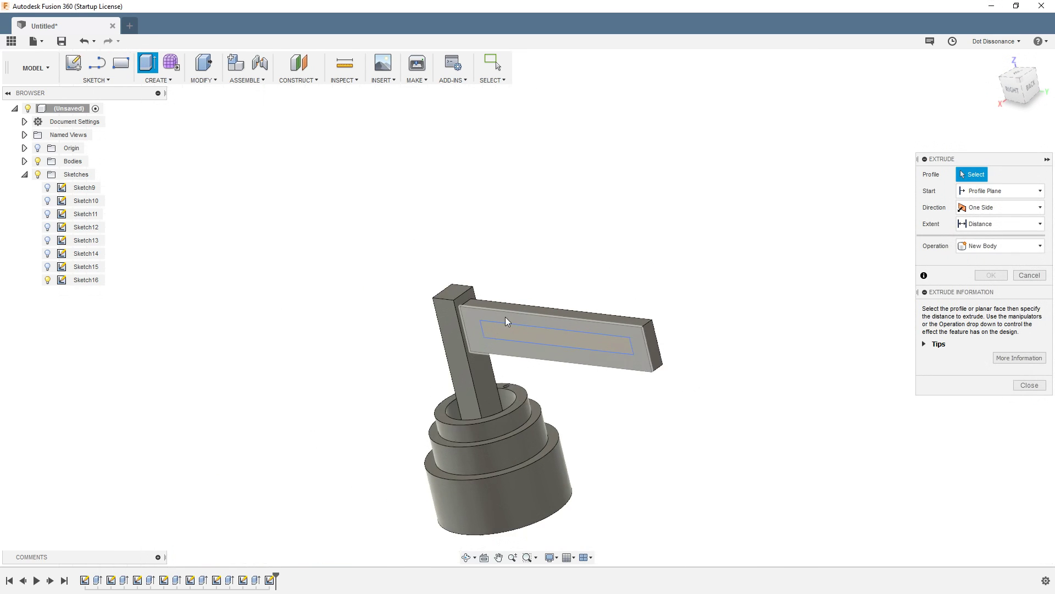
{"action": "left_click", "coordinate": [527, 332]}
{"action": "left_click", "coordinate": [523, 336]}
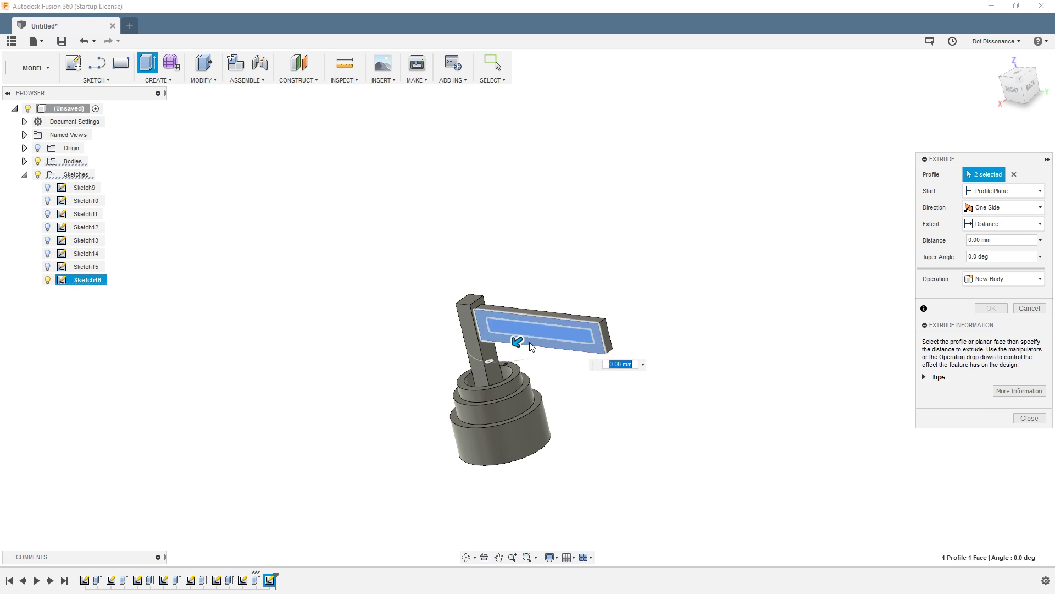
{"action": "left_click", "coordinate": [532, 345]}
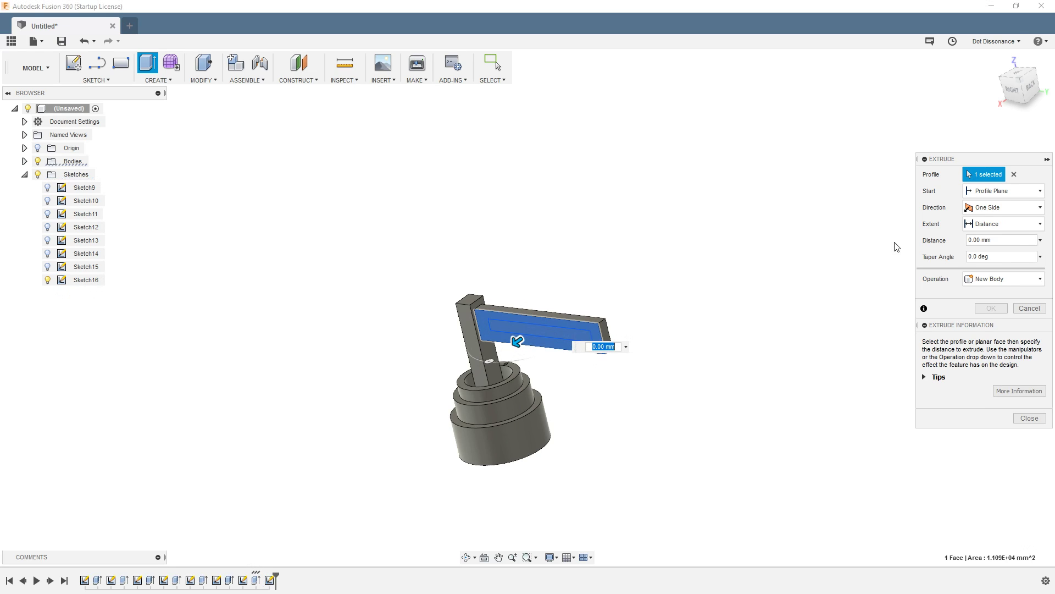
{"action": "left_click", "coordinate": [486, 322]}
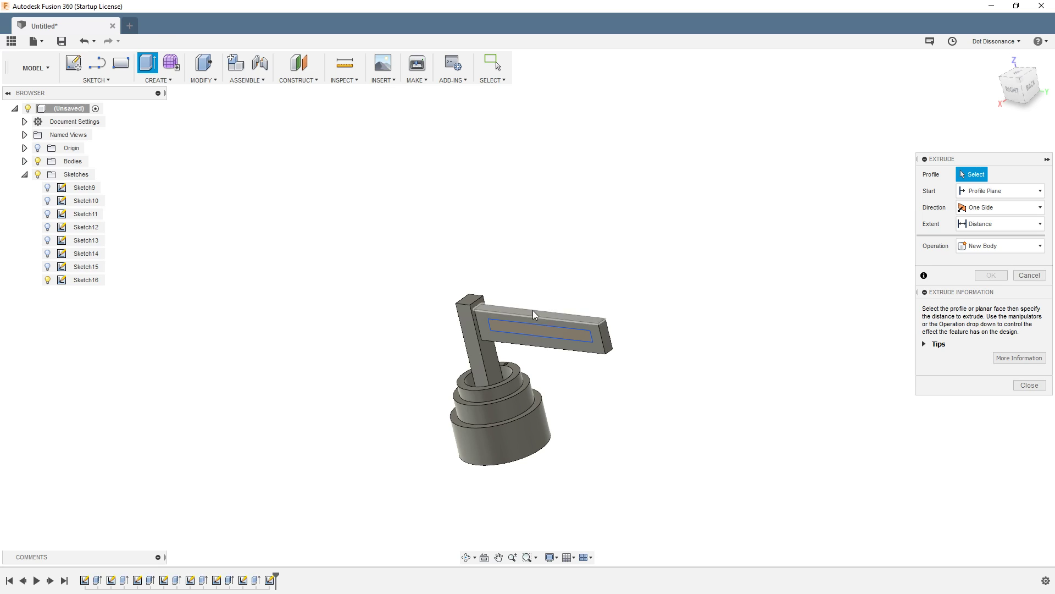
{"action": "left_click", "coordinate": [529, 329]}
{"action": "left_click_drag", "start_coordinate": [534, 334], "coordinate": [614, 278]}
{"action": "middle_click_drag", "start_coordinate": [623, 389], "coordinate": [502, 352], "text": "shift"}
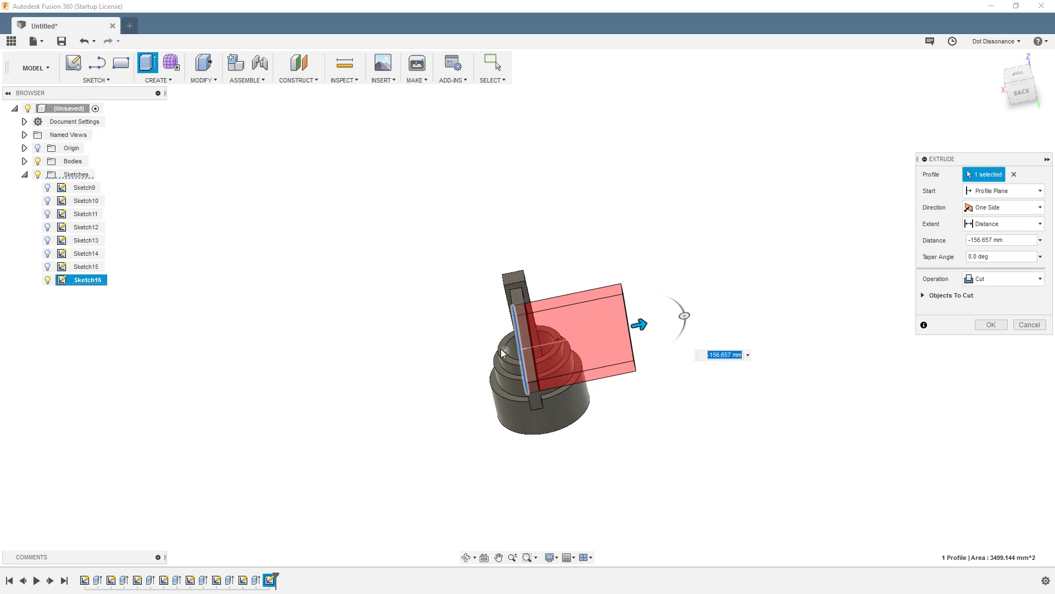
Step: Set the arm cut's extent to All so the slot goes right through, finish the extrusion and inspect the slot
{"action": "left_click", "coordinate": [995, 219]}
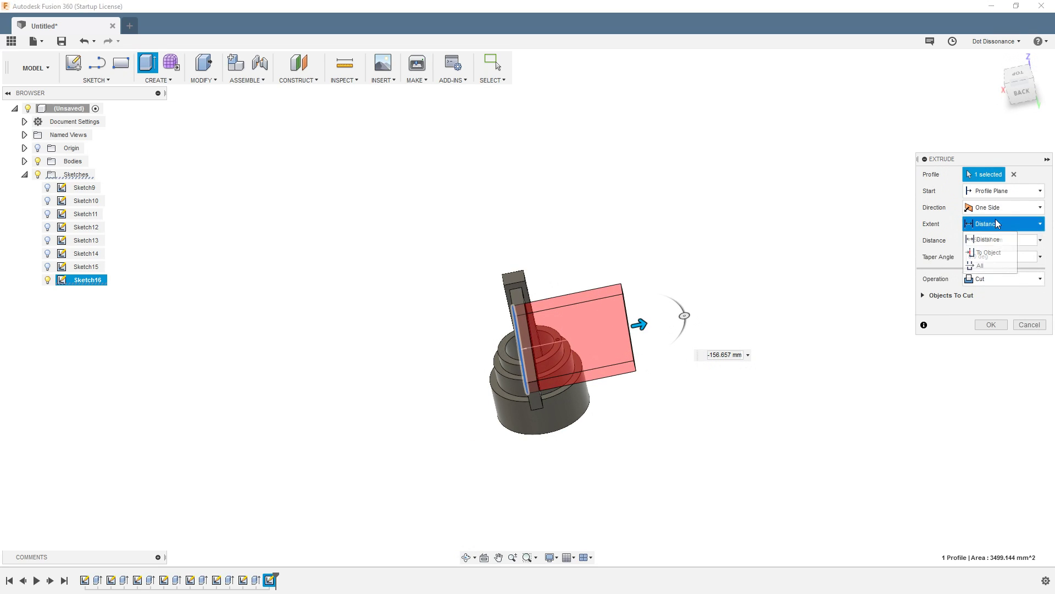
{"action": "left_click", "coordinate": [981, 267]}
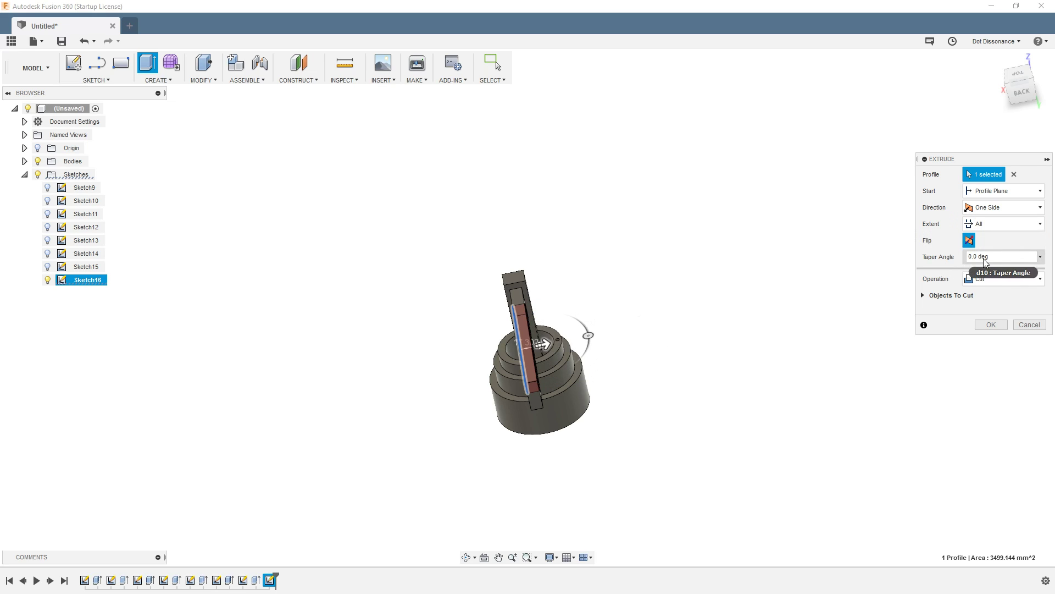
{"action": "middle_click_drag", "start_coordinate": [490, 322], "coordinate": [519, 298], "text": "shift"}
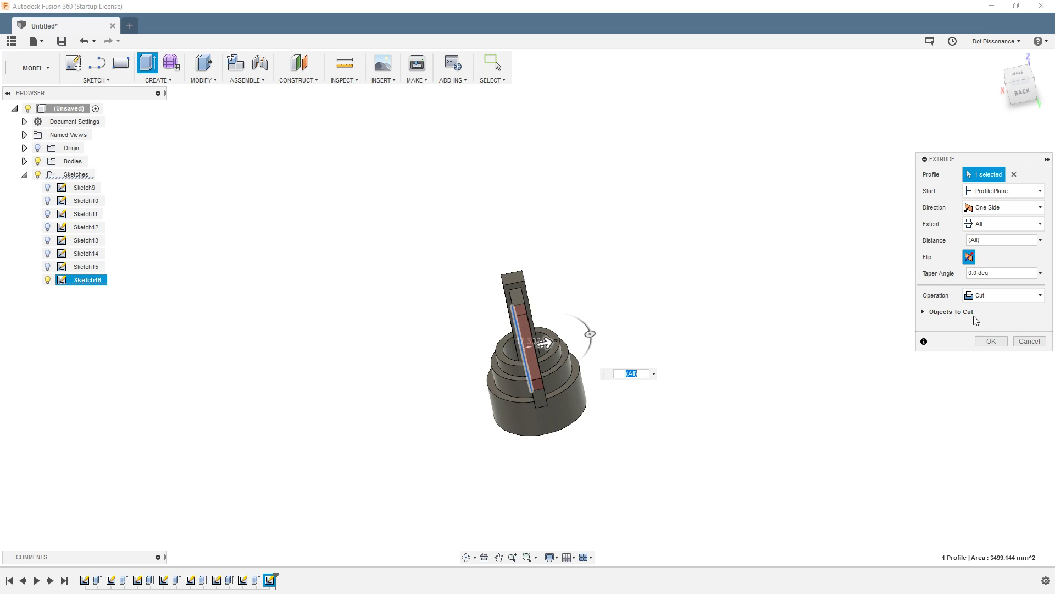
{"action": "left_click", "coordinate": [992, 342]}
{"action": "middle_click_drag", "start_coordinate": [595, 304], "coordinate": [552, 376], "text": "shift"}
{"action": "scroll", "coordinate": [487, 315], "scroll_direction": "up", "scroll_amount": 10}
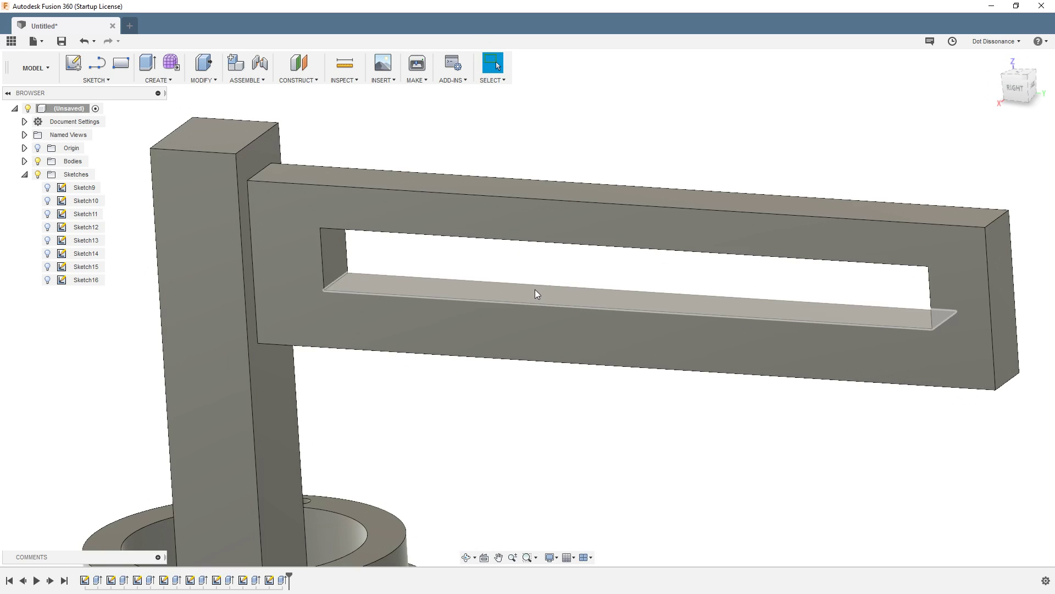
Step: Start a sketch on the lower inner face of the arm's slot
{"action": "scroll", "coordinate": [558, 244], "scroll_direction": "down", "scroll_amount": 5}
{"action": "scroll", "coordinate": [671, 336], "scroll_direction": "up", "scroll_amount": 6}
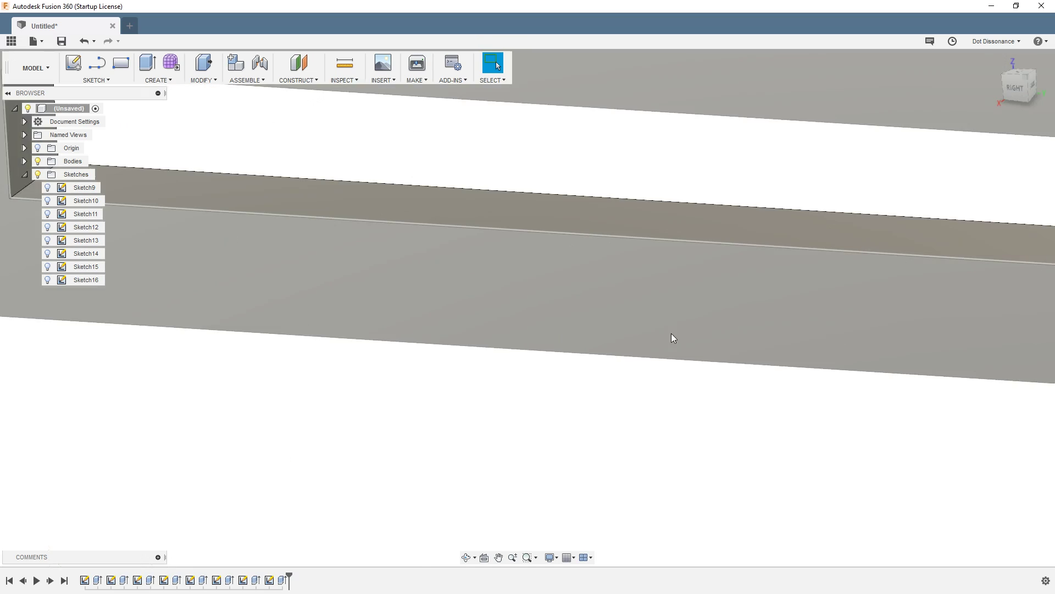
{"action": "scroll", "coordinate": [580, 159], "scroll_direction": "down", "scroll_amount": 6}
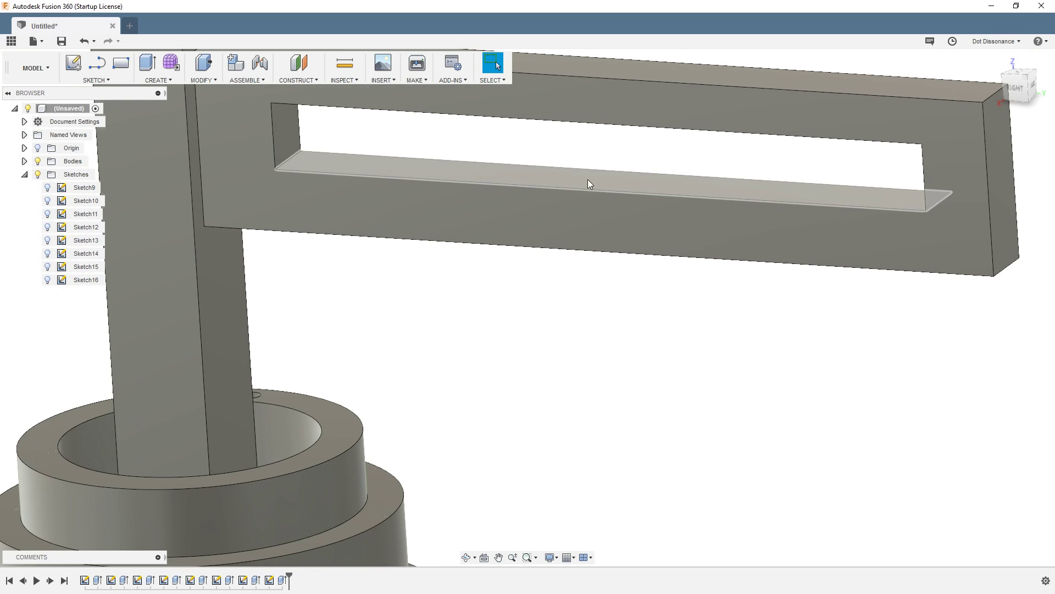
{"action": "left_click", "coordinate": [587, 184]}
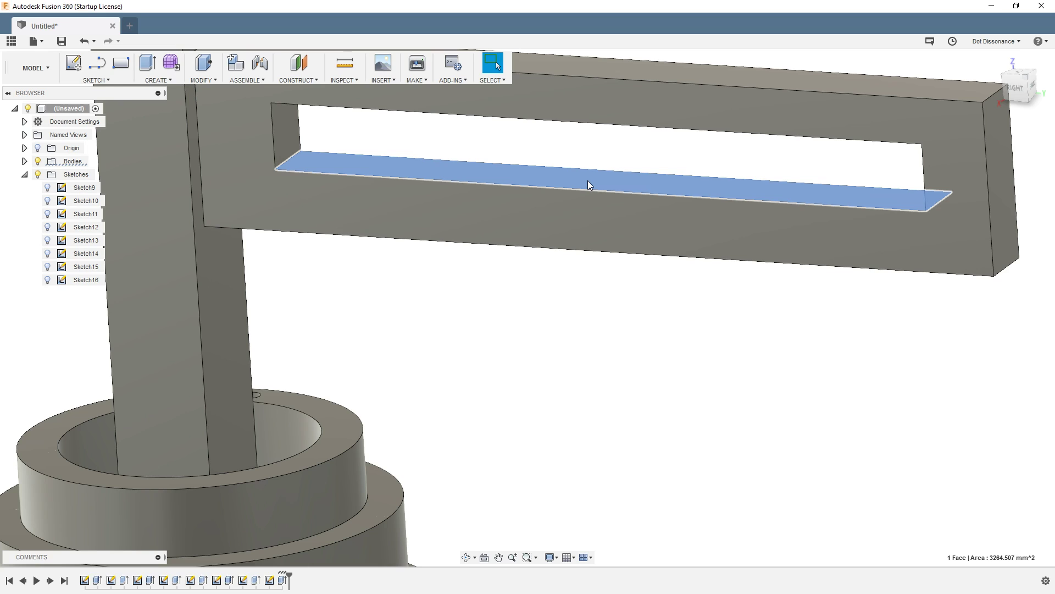
{"action": "left_click", "coordinate": [74, 63]}
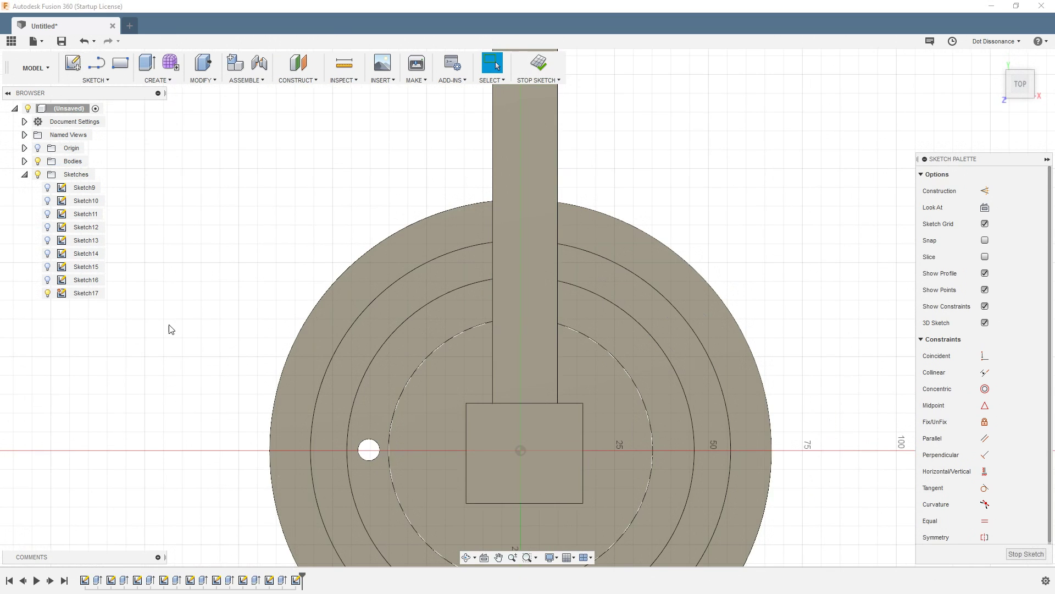
Step: Draw a small circle centred across the width of the slot's lower inner face, partway along its length
{"action": "scroll", "coordinate": [387, 458], "scroll_direction": "down", "scroll_amount": 5}
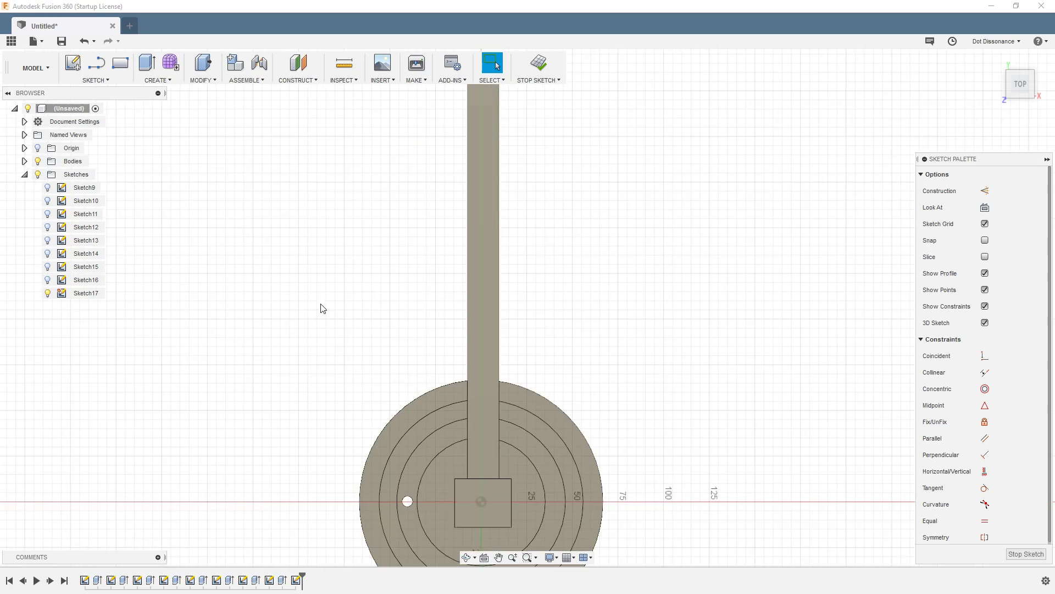
{"action": "mouse_move", "coordinate": [320, 306]}
{"action": "middle_mouse_down", "text": "shift"}
{"action": "mouse_move", "coordinate": [334, 249]}
{"action": "mouse_move", "coordinate": [399, 279]}
{"action": "mouse_move", "coordinate": [306, 250]}
{"action": "mouse_move", "coordinate": [323, 257]}
{"action": "mouse_move", "coordinate": [384, 212]}
{"action": "middle_mouse_up", "text": "shift"}
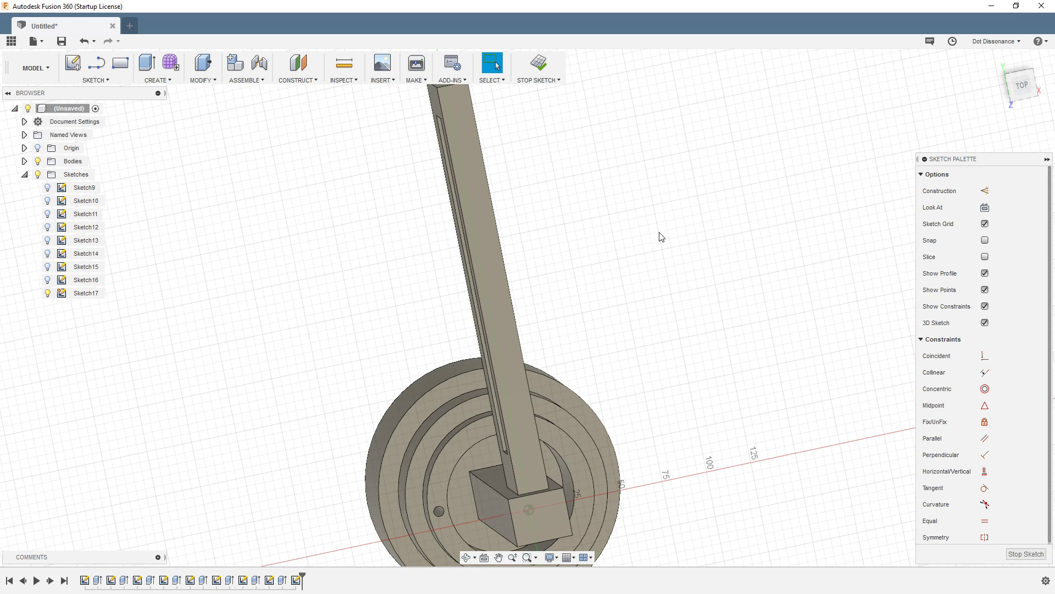
{"action": "left_click", "coordinate": [1016, 82]}
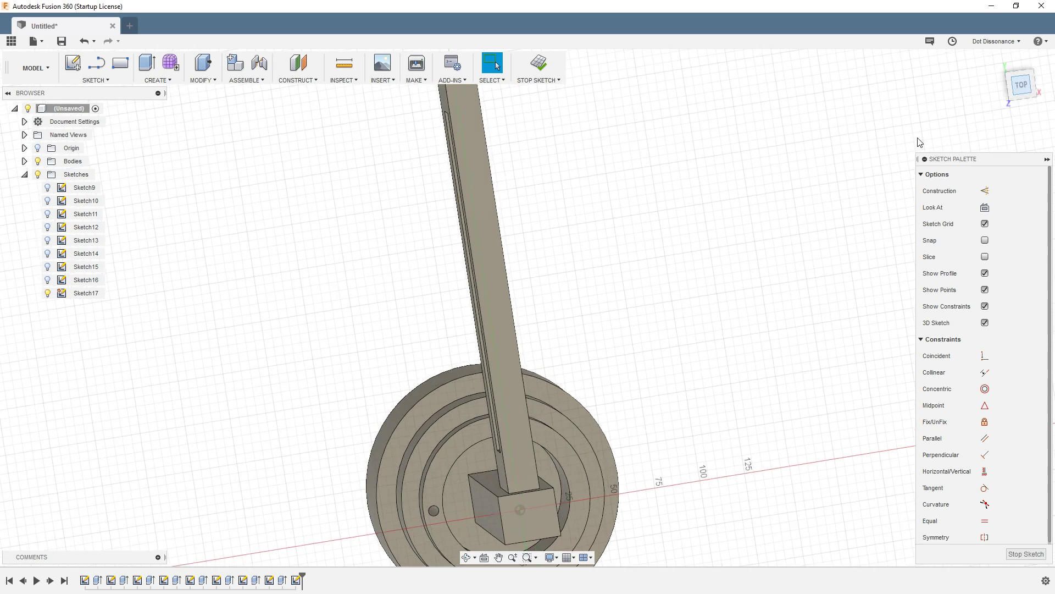
{"action": "scroll", "coordinate": [792, 426], "scroll_direction": "down", "scroll_amount": 3}
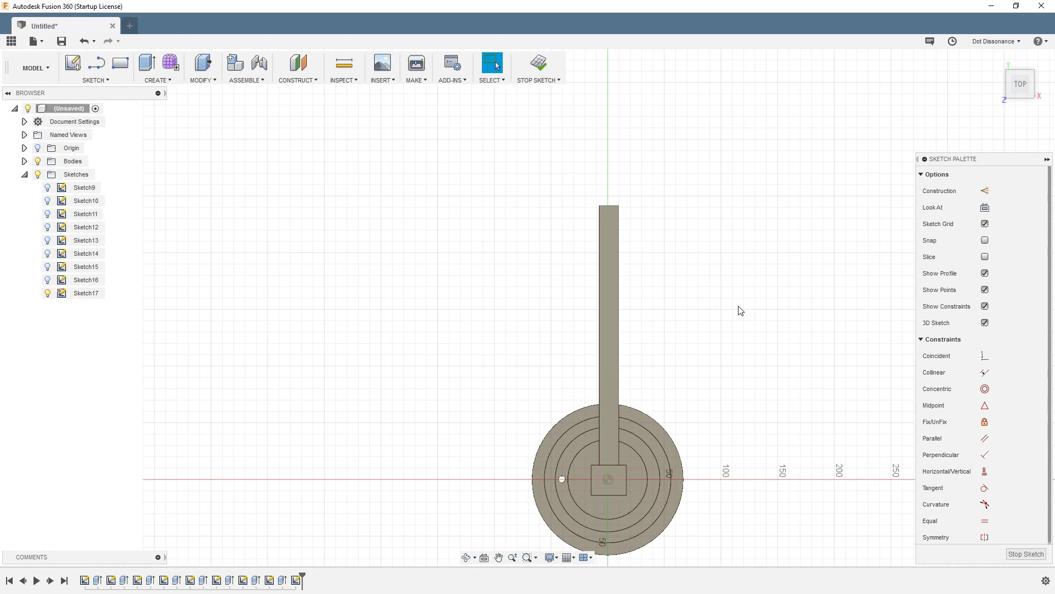
{"action": "scroll", "coordinate": [240, 290], "scroll_direction": "down", "scroll_amount": 1}
{"action": "scroll", "coordinate": [516, 318], "scroll_direction": "up", "scroll_amount": 3}
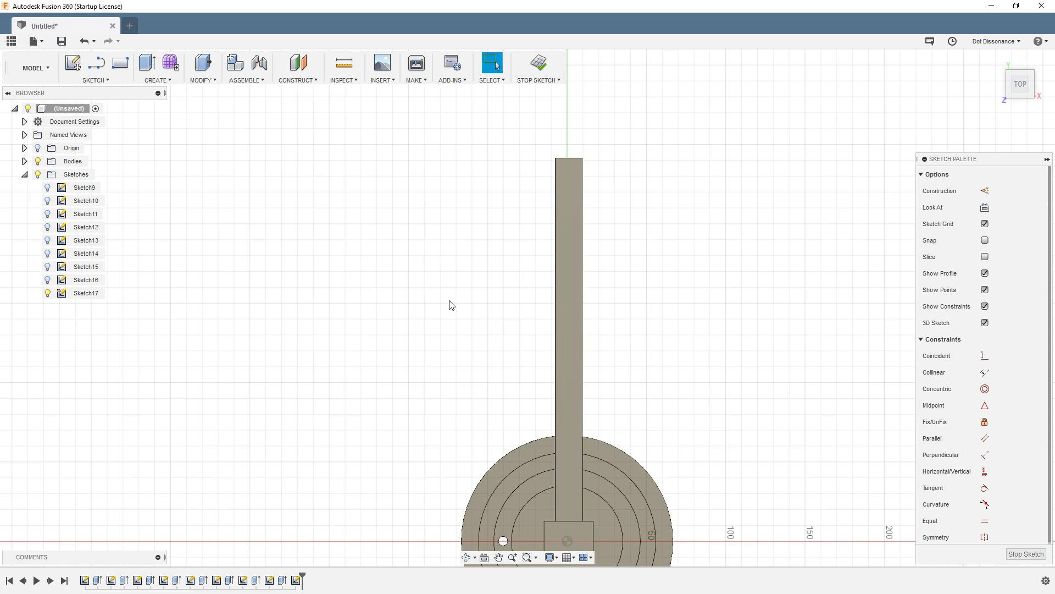
{"action": "scroll", "coordinate": [603, 360], "scroll_direction": "up", "scroll_amount": 1}
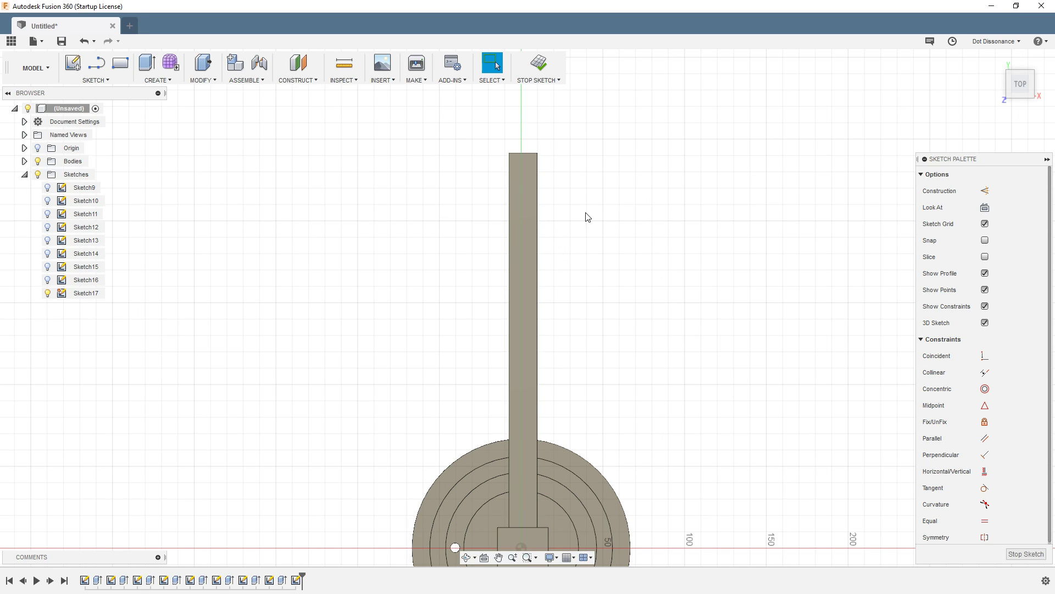
{"action": "middle_click_drag", "start_coordinate": [586, 218], "coordinate": [601, 225], "text": "shift"}
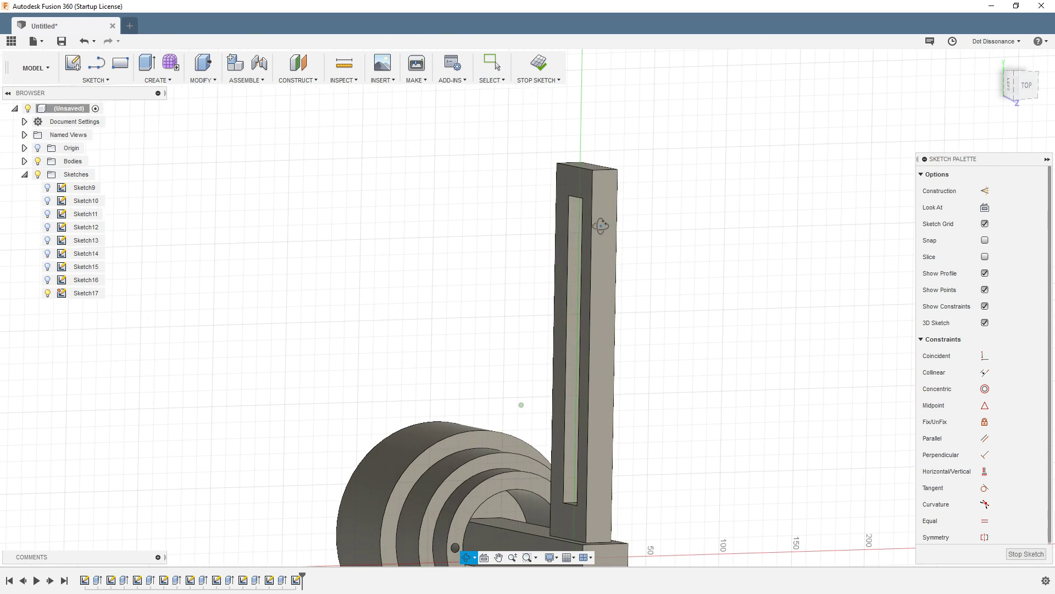
{"action": "scroll", "coordinate": [648, 334], "scroll_direction": "up", "scroll_amount": 6}
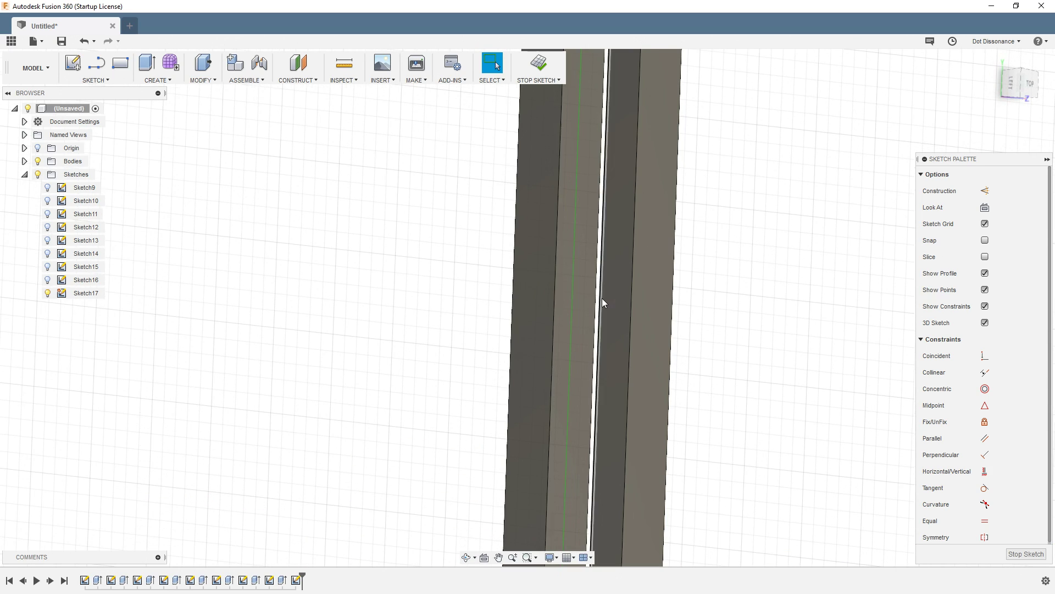
{"action": "key", "text": "c"}
{"action": "left_click", "coordinate": [576, 250]}
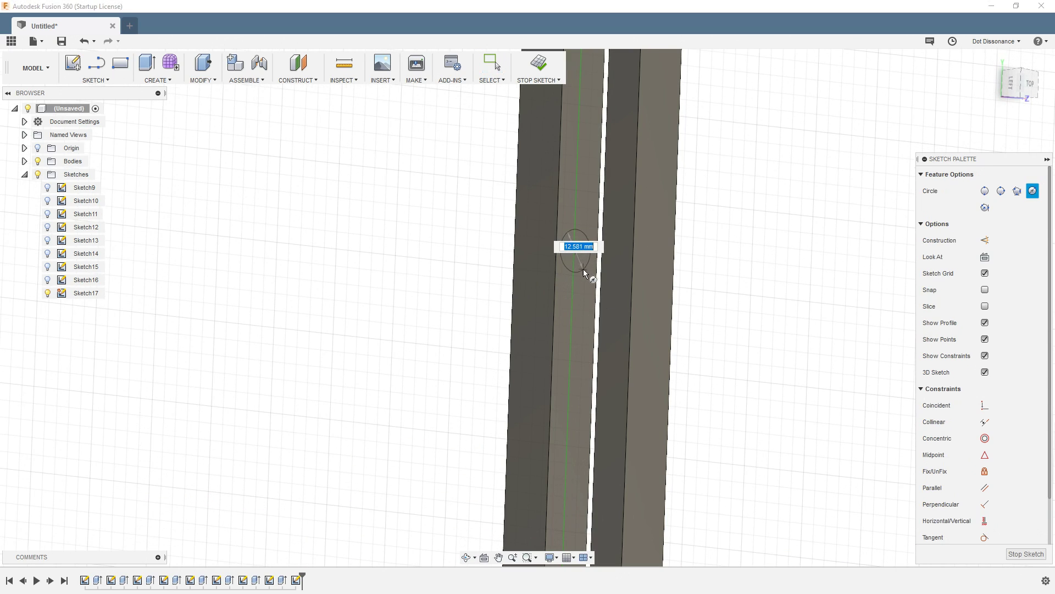
{"action": "left_click", "coordinate": [582, 269]}
Step: Extrude the circle on the slot's lower face upward about 7.961 mm, joined to the body
{"action": "key", "text": "e"}
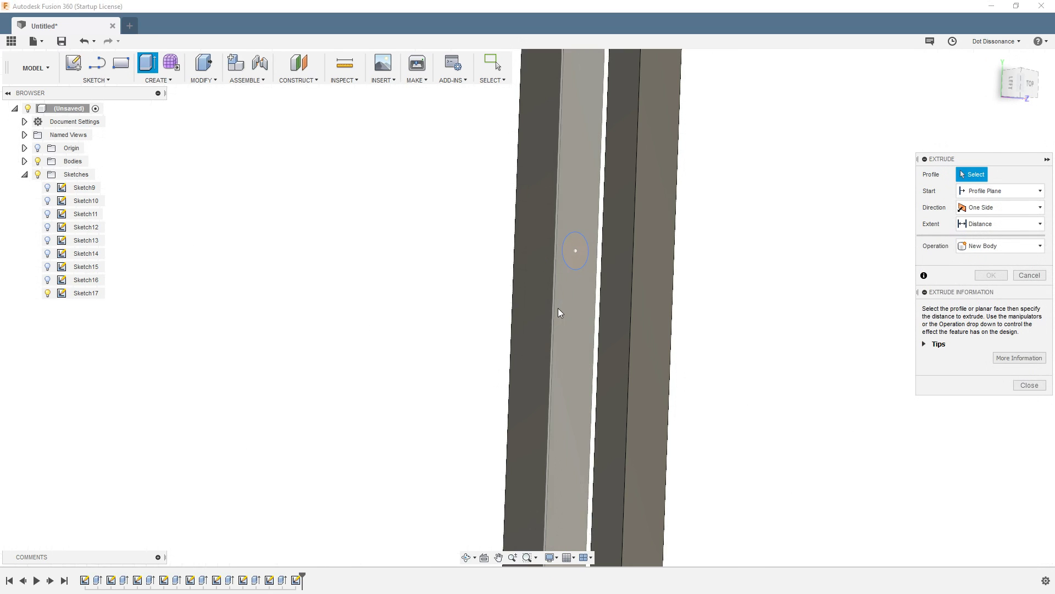
{"action": "mouse_move", "coordinate": [558, 308]}
{"action": "middle_mouse_down", "text": "shift"}
{"action": "mouse_move", "coordinate": [636, 308]}
{"action": "mouse_move", "coordinate": [586, 342]}
{"action": "mouse_move", "coordinate": [502, 304]}
{"action": "middle_mouse_up", "text": "shift"}
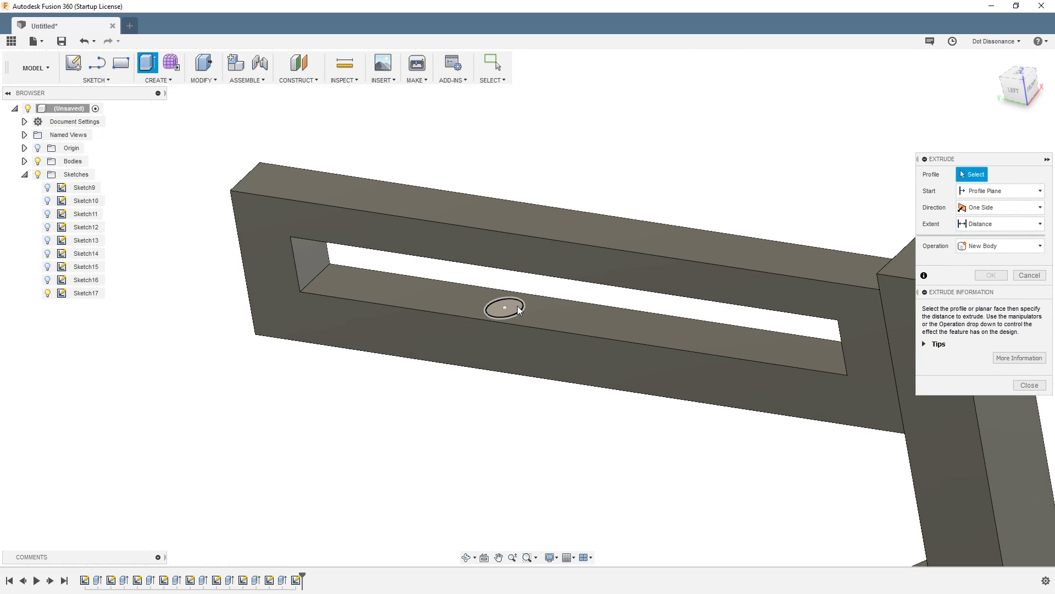
{"action": "left_click", "coordinate": [502, 302]}
{"action": "left_click_drag", "start_coordinate": [500, 297], "coordinate": [494, 242]}
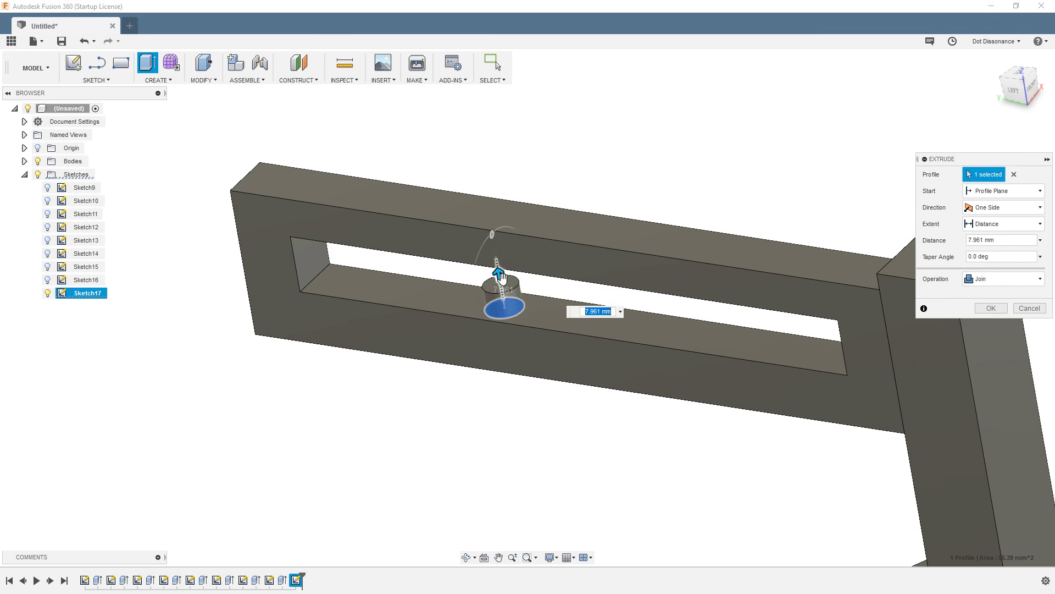
{"action": "middle_click_drag", "start_coordinate": [494, 242], "coordinate": [529, 264], "text": "shift"}
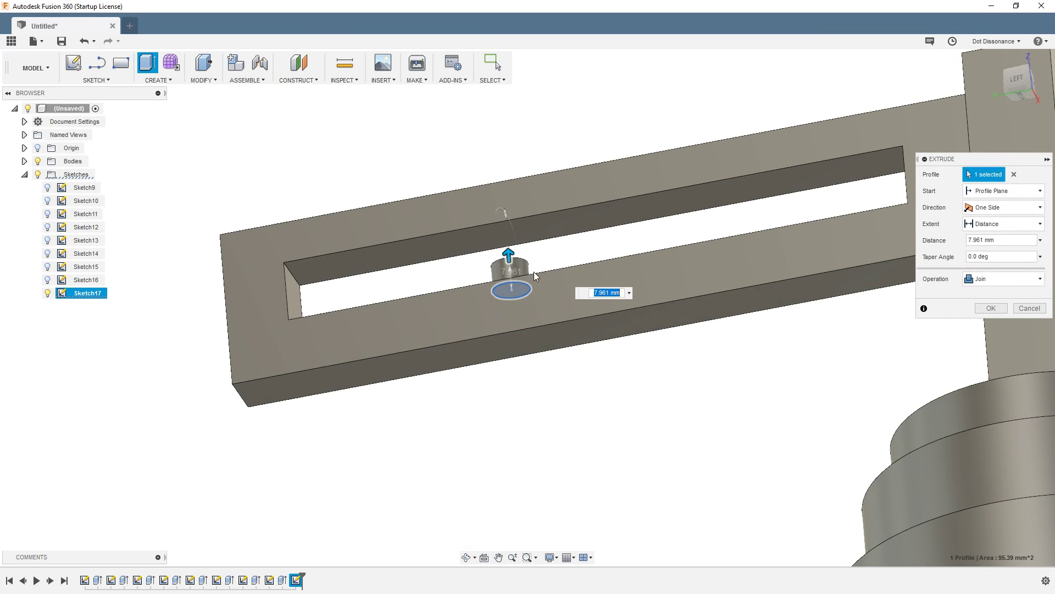
Step: Set the circle extrusion's extent to To Object, ending at the slot's upper inner face, then finish it and inspect the pin
{"action": "left_click", "coordinate": [988, 221]}
{"action": "left_click", "coordinate": [983, 256]}
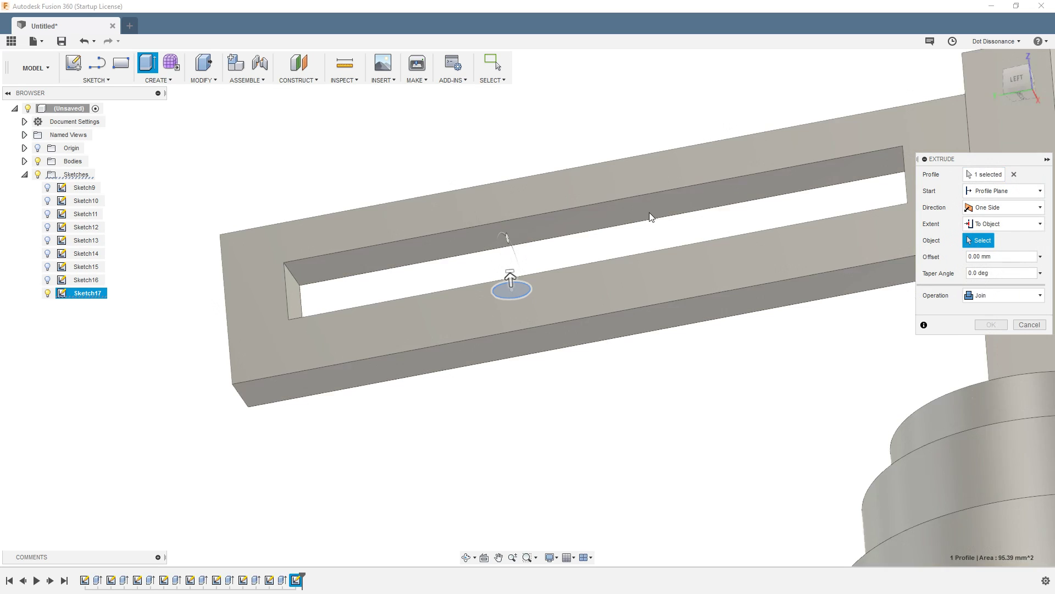
{"action": "left_click", "coordinate": [547, 226]}
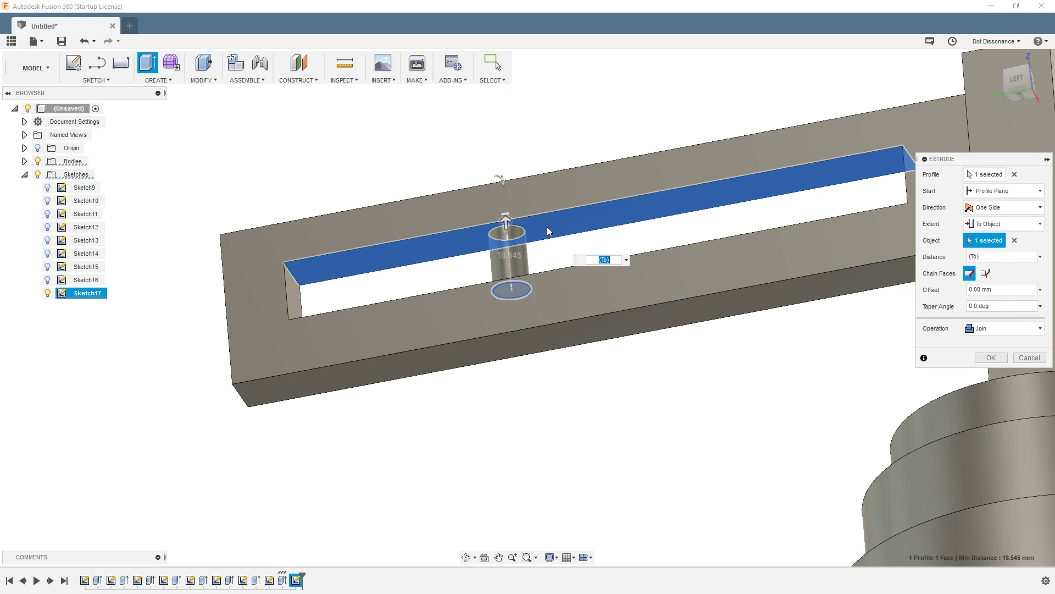
{"action": "middle_click_drag", "start_coordinate": [566, 169], "coordinate": [557, 236], "text": "shift"}
{"action": "left_click", "coordinate": [991, 358]}
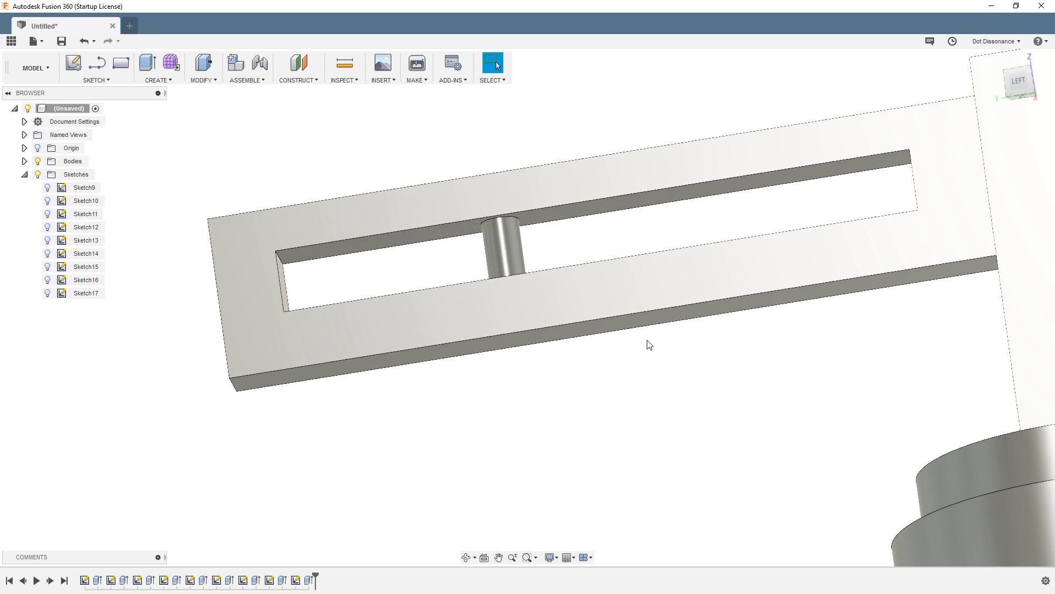
{"action": "middle_click_drag", "start_coordinate": [709, 206], "coordinate": [694, 229], "text": "shift"}
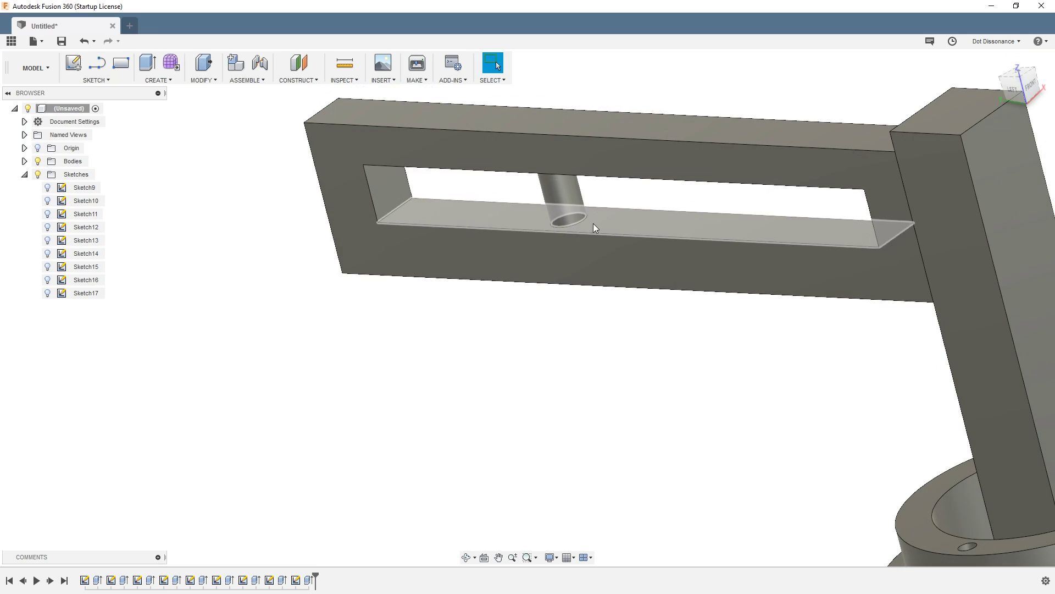
{"action": "middle_click_drag", "start_coordinate": [594, 226], "coordinate": [620, 189], "text": "shift"}
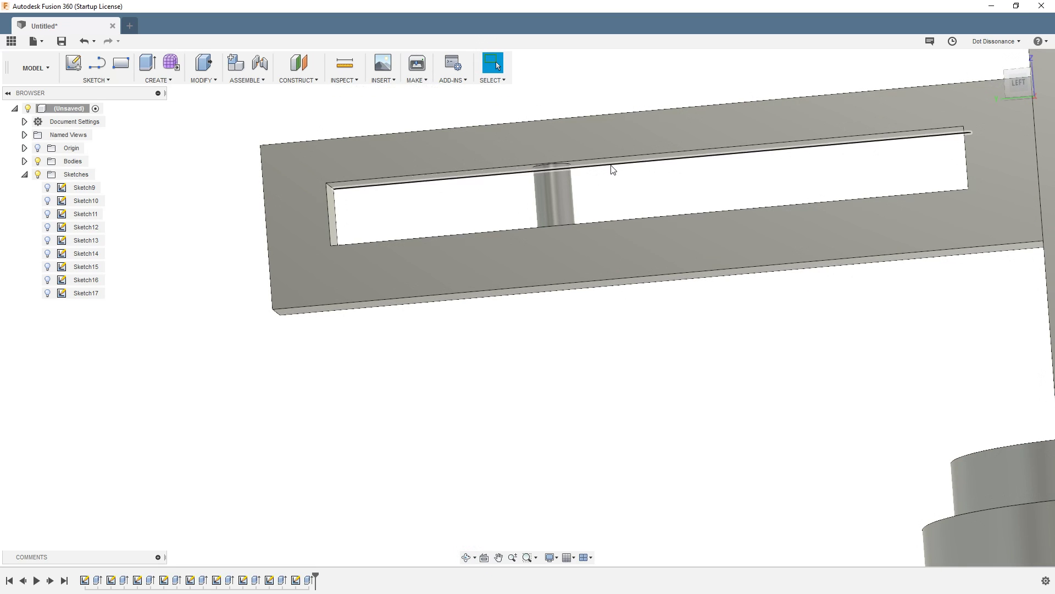
{"action": "scroll", "coordinate": [452, 427], "scroll_direction": "down", "scroll_amount": 3}
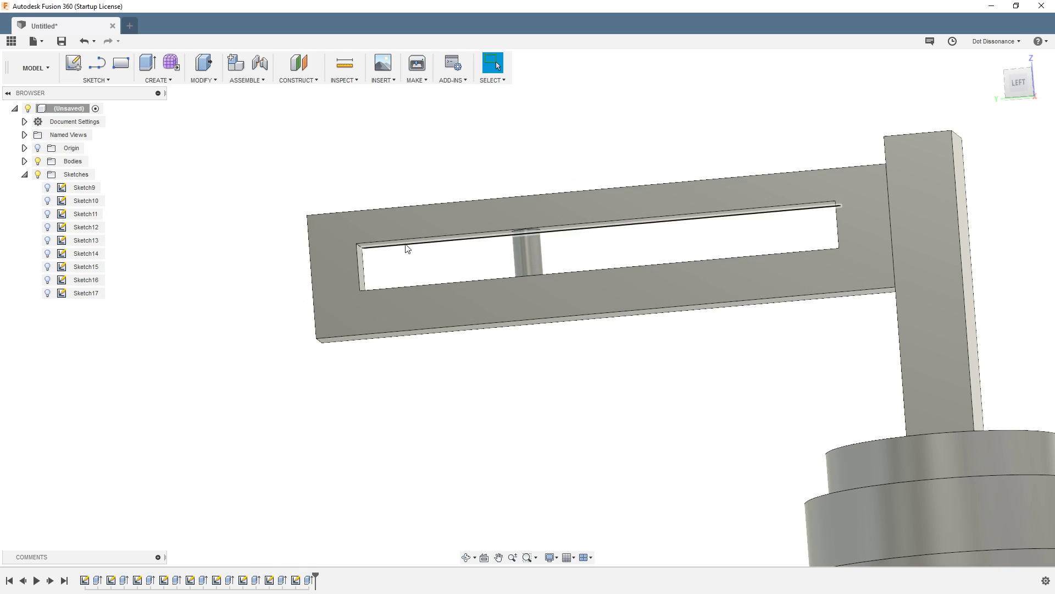
Step: Edit the slot's rectangle sketch, moving its lower edge down and its upper edge up to make the slot taller, and finish the sketch
{"action": "right_click", "coordinate": [270, 580]}
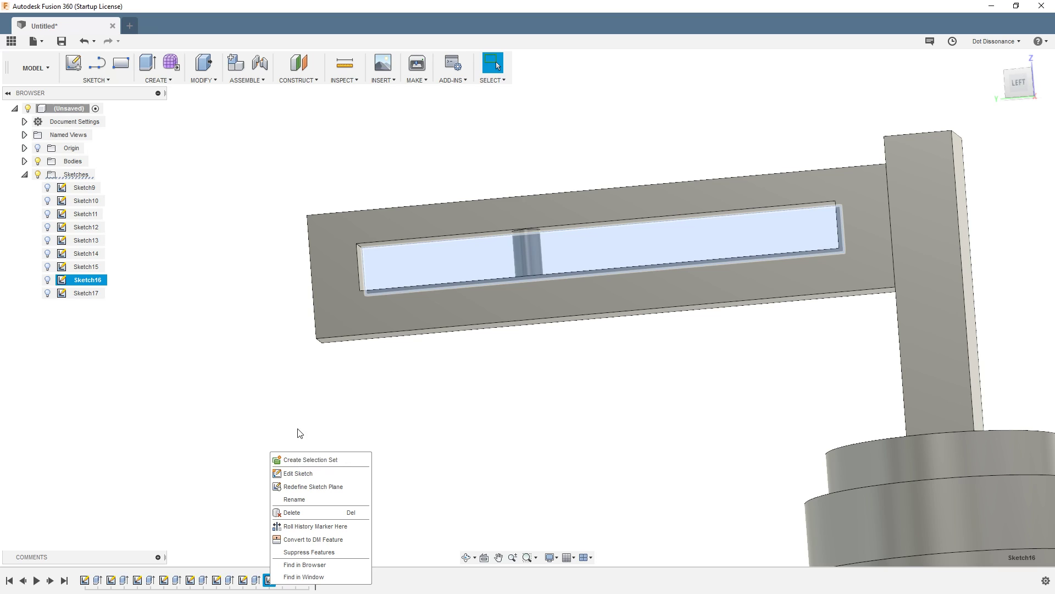
{"action": "left_click", "coordinate": [296, 474]}
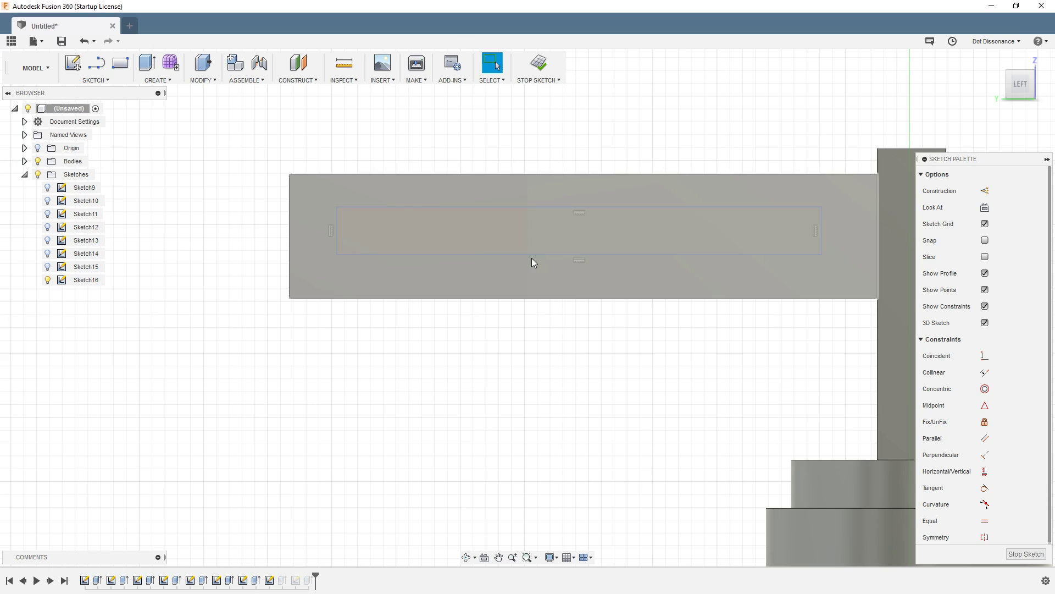
{"action": "left_click_drag", "start_coordinate": [536, 260], "coordinate": [547, 274]}
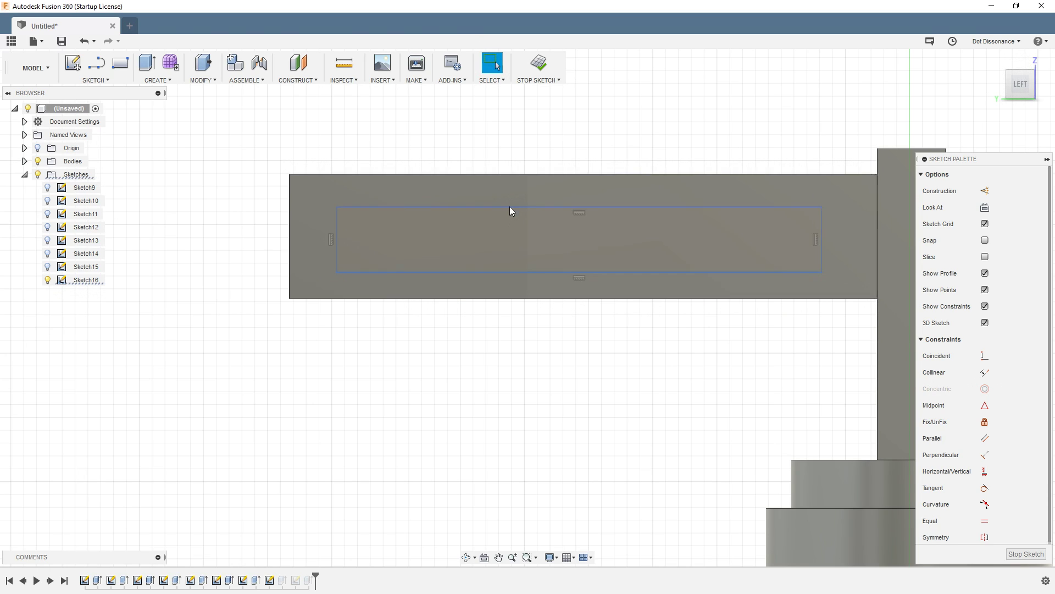
{"action": "left_click_drag", "start_coordinate": [510, 206], "coordinate": [513, 190]}
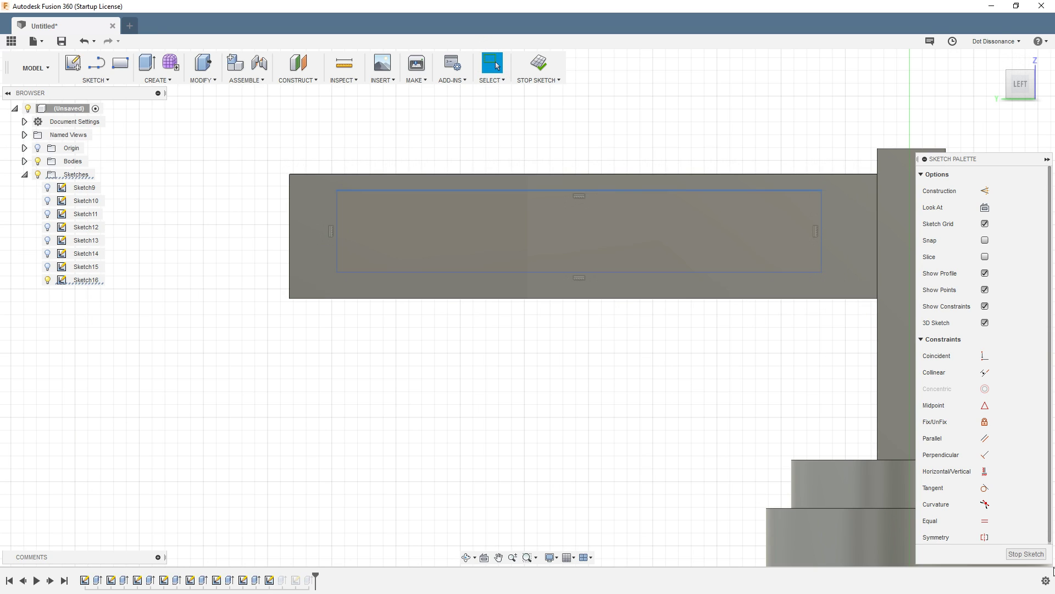
{"action": "left_click", "coordinate": [1027, 554]}
Step: Examine both ends of the pin inside the taller slot and view the whole model from several sides
{"action": "middle_click_drag", "start_coordinate": [561, 352], "coordinate": [587, 415], "text": "shift"}
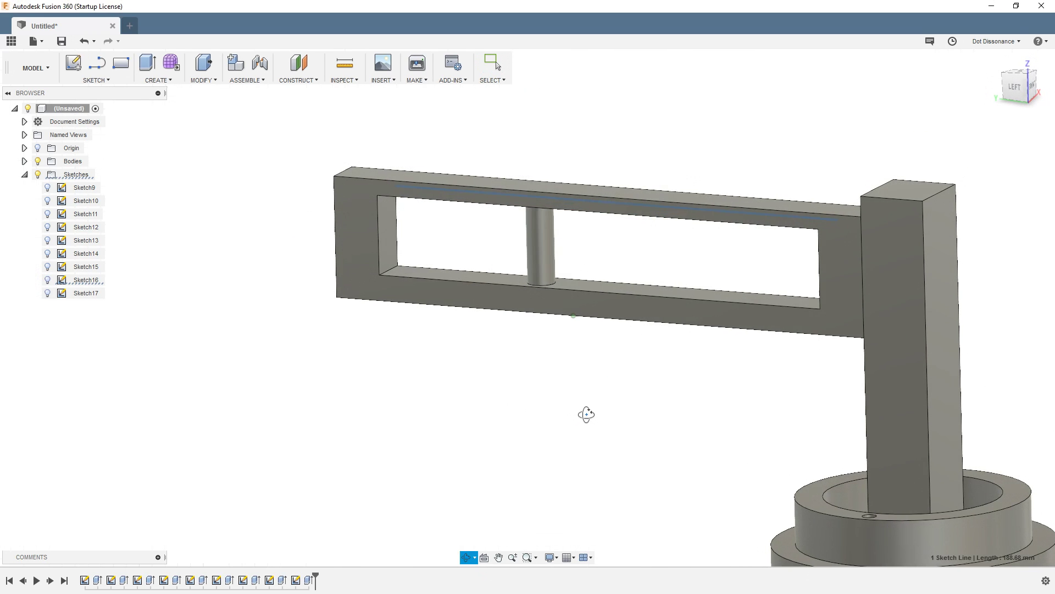
{"action": "scroll", "coordinate": [504, 286], "scroll_direction": "up", "scroll_amount": 5}
{"action": "middle_click_drag", "start_coordinate": [572, 275], "coordinate": [550, 237], "text": "shift"}
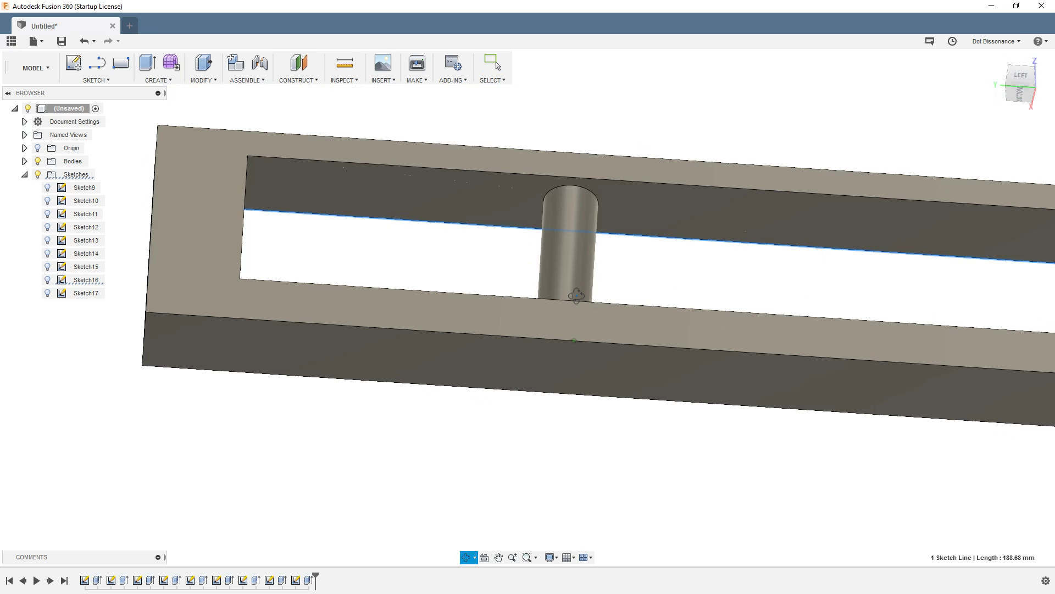
{"action": "scroll", "coordinate": [499, 409], "scroll_direction": "down", "scroll_amount": 5}
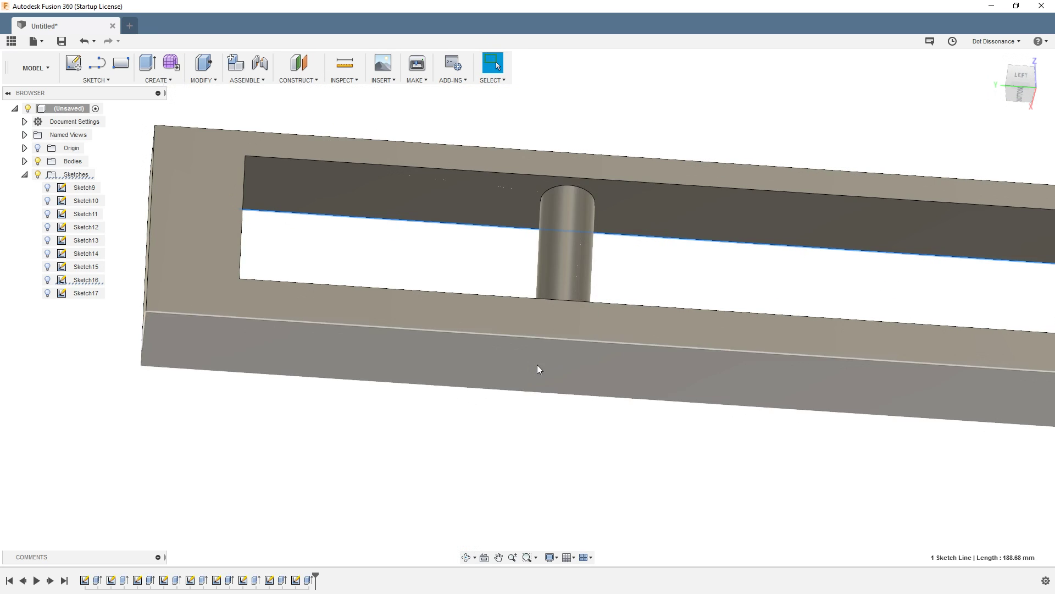
{"action": "middle_click_drag", "start_coordinate": [610, 156], "coordinate": [348, 315], "text": "shift"}
{"action": "scroll", "coordinate": [482, 424], "scroll_direction": "down", "scroll_amount": 3}
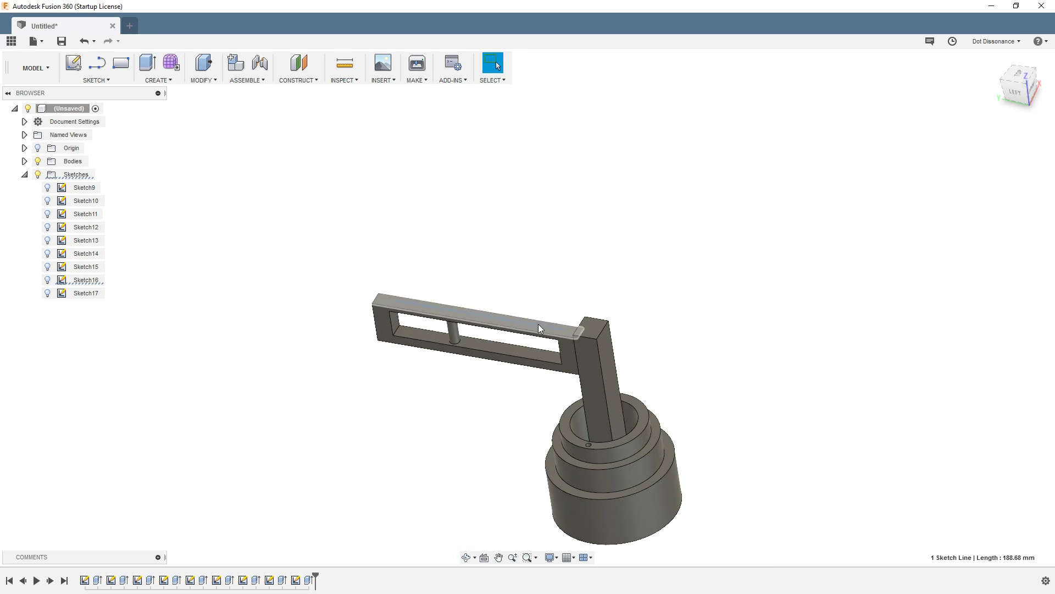
{"action": "scroll", "coordinate": [599, 214], "scroll_direction": "down", "scroll_amount": 3}
{"action": "middle_click_drag", "start_coordinate": [775, 416], "coordinate": [698, 378], "text": "shift"}
{"action": "scroll", "coordinate": [577, 319], "scroll_direction": "up", "scroll_amount": 5}
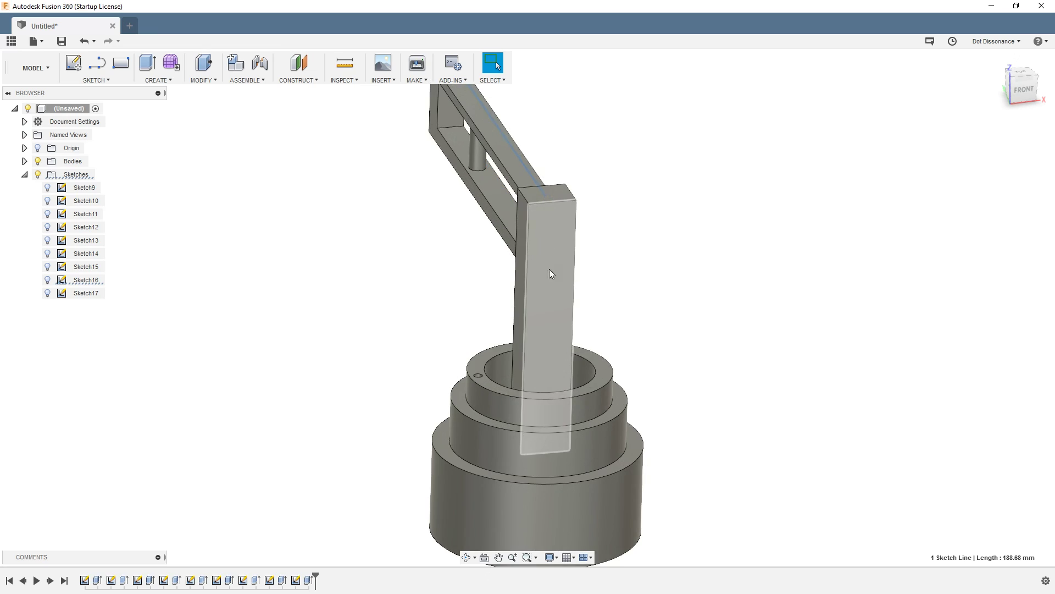
{"action": "middle_click_drag", "start_coordinate": [549, 271], "coordinate": [584, 303], "text": "shift"}
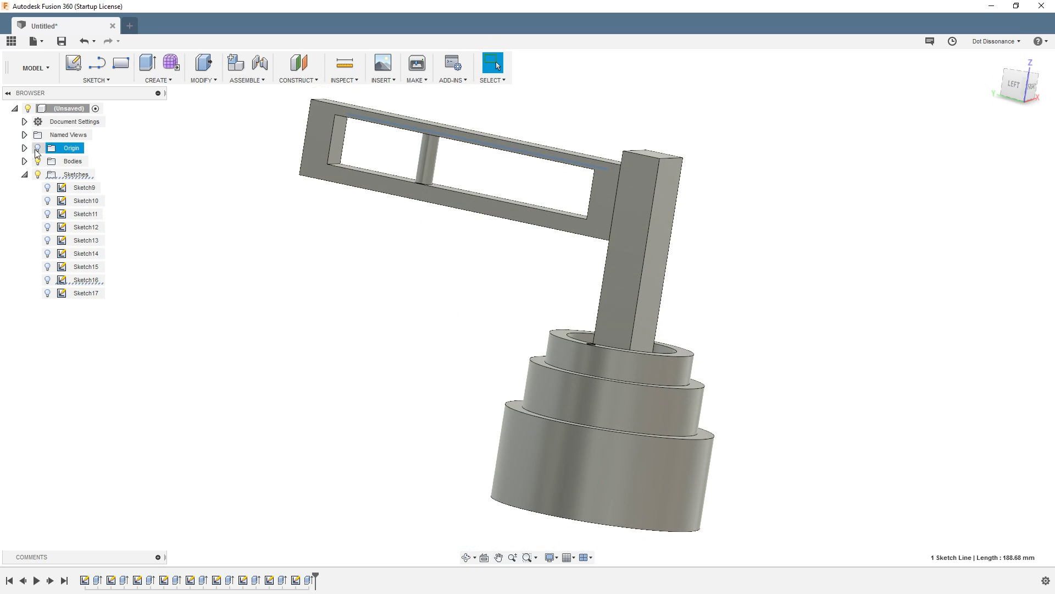
Step: Start a sketch on the vertical YZ origin plane inside the base and view the model squarely from the left side
{"action": "middle_click_drag", "start_coordinate": [414, 308], "coordinate": [532, 403], "text": "shift"}
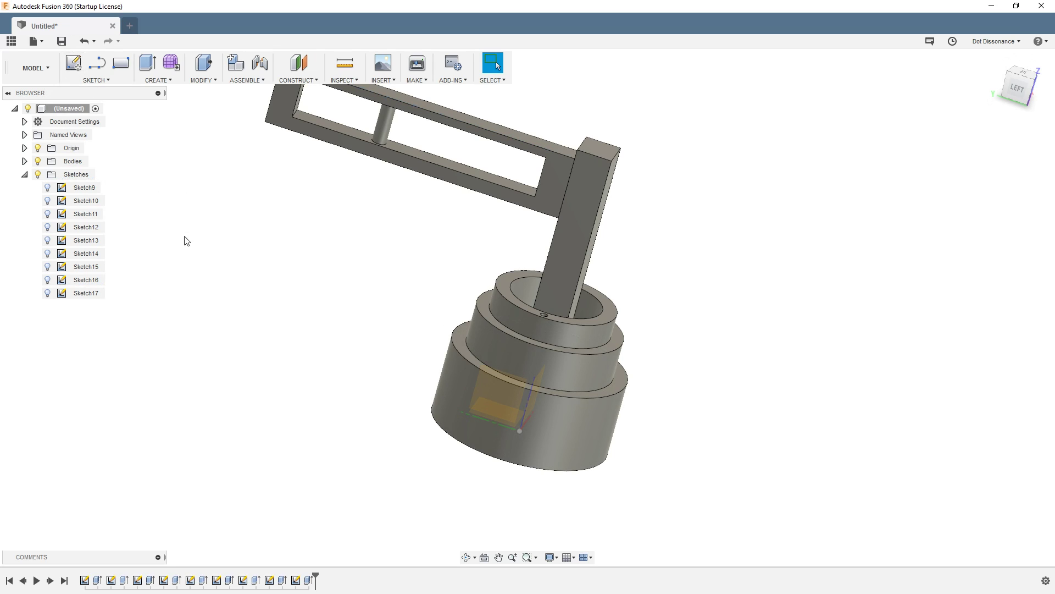
{"action": "left_click", "coordinate": [75, 66]}
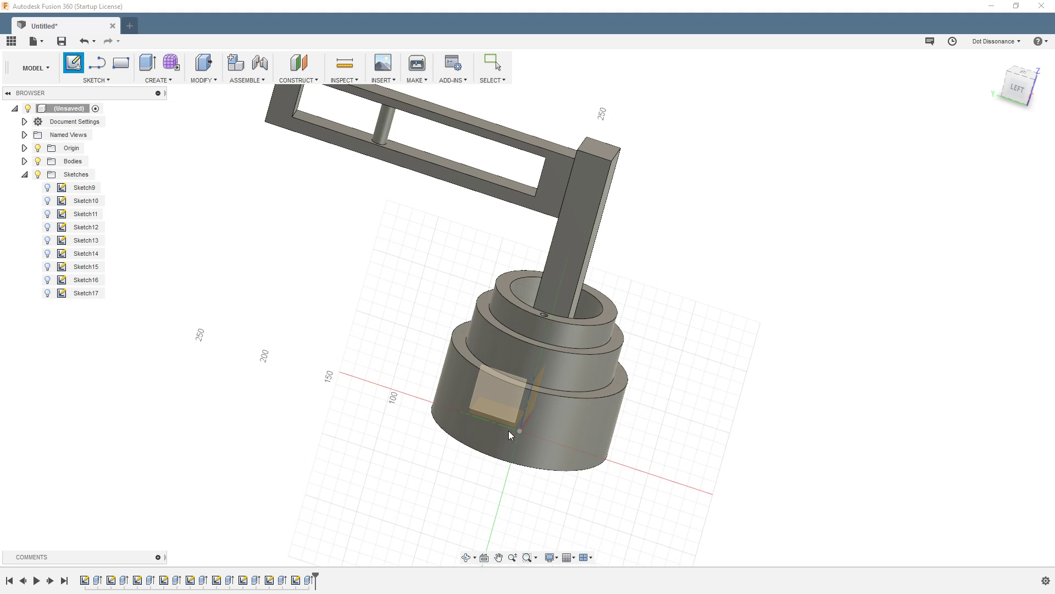
{"action": "left_click", "coordinate": [503, 394]}
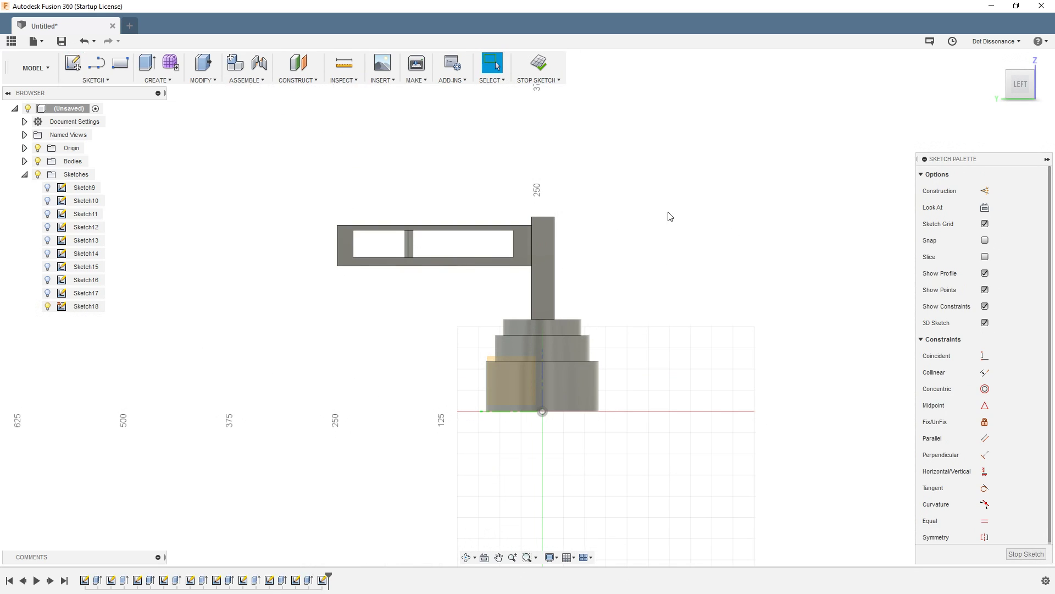
{"action": "mouse_move", "coordinate": [667, 214]}
{"action": "middle_mouse_down", "text": "shift"}
{"action": "mouse_move", "coordinate": [619, 216]}
{"action": "mouse_move", "coordinate": [585, 248]}
{"action": "mouse_move", "coordinate": [593, 275]}
{"action": "mouse_move", "coordinate": [603, 288]}
{"action": "mouse_move", "coordinate": [636, 228]}
{"action": "mouse_move", "coordinate": [700, 194]}
{"action": "mouse_move", "coordinate": [676, 228]}
{"action": "middle_mouse_up", "text": "shift"}
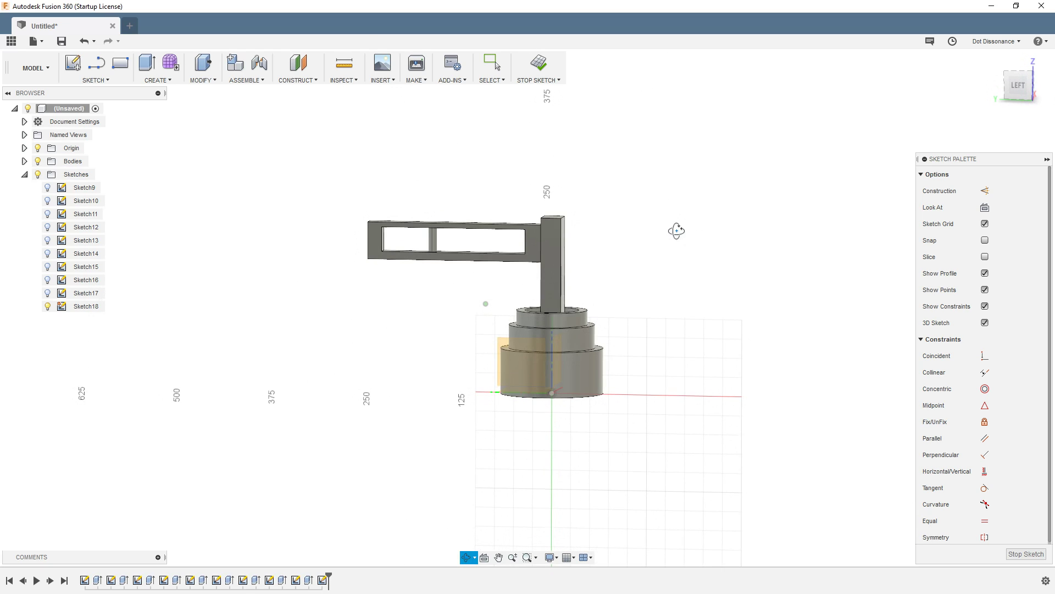
{"action": "left_click", "coordinate": [1022, 86]}
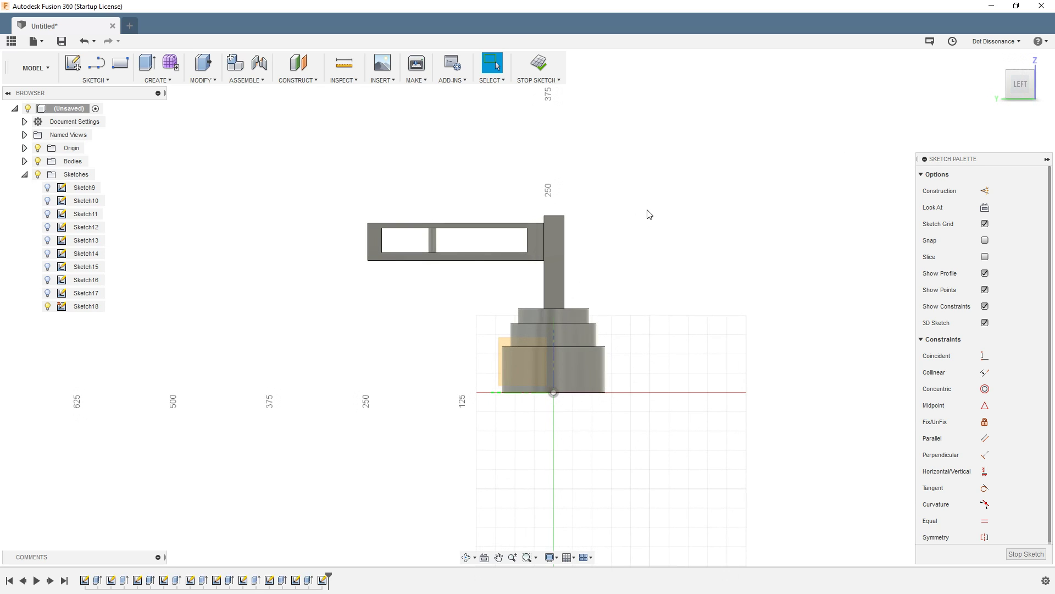
Step: Sketch a tall, narrow two-point rectangle within the outline of the upright post, near its top
{"action": "scroll", "coordinate": [599, 227], "scroll_direction": "up", "scroll_amount": 4}
{"action": "key", "text": "r"}
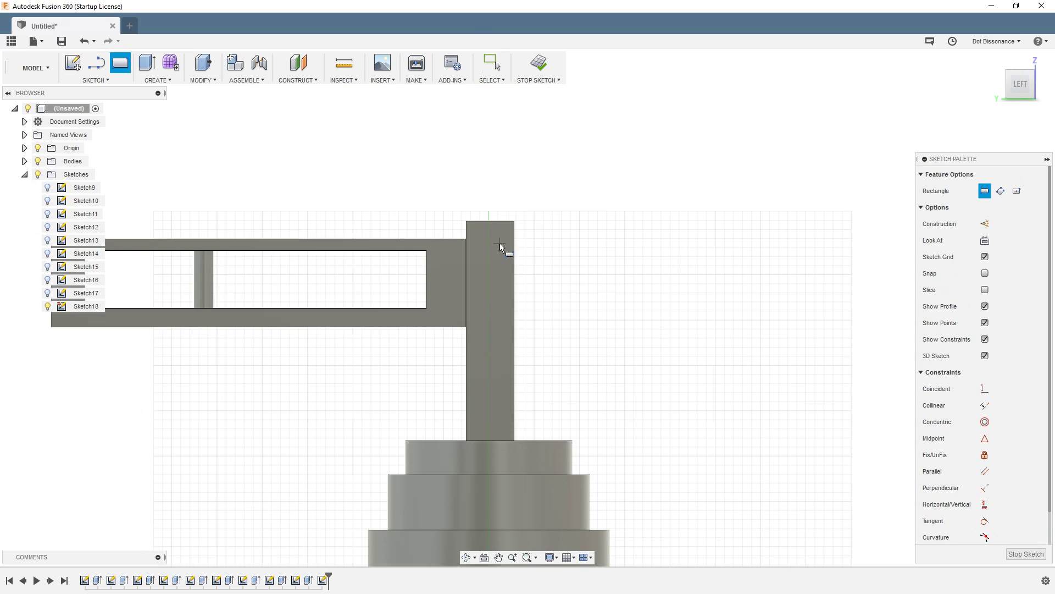
{"action": "left_click", "coordinate": [480, 236]}
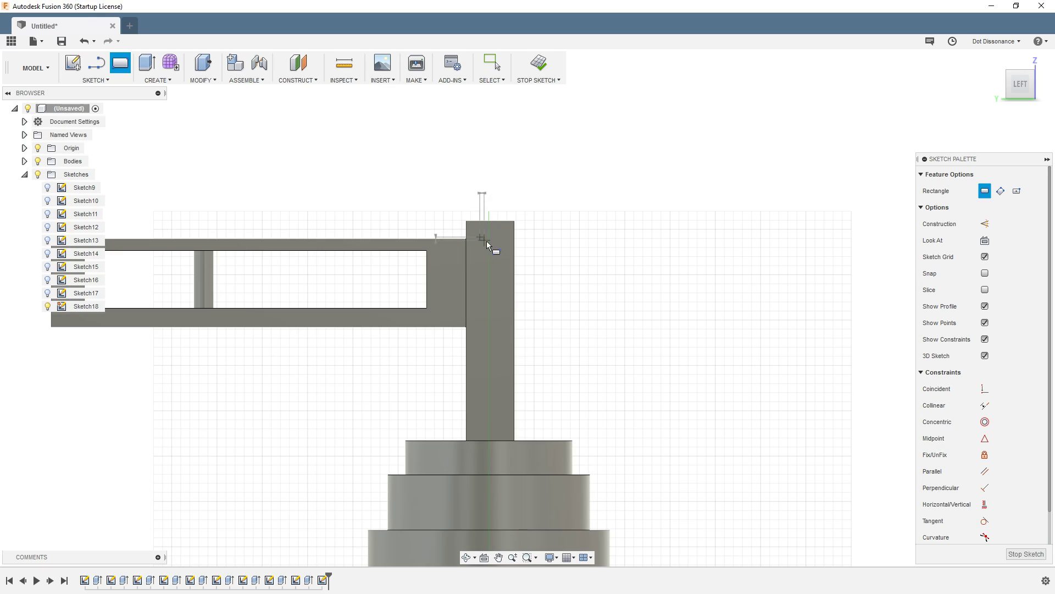
{"action": "left_click", "coordinate": [504, 399]}
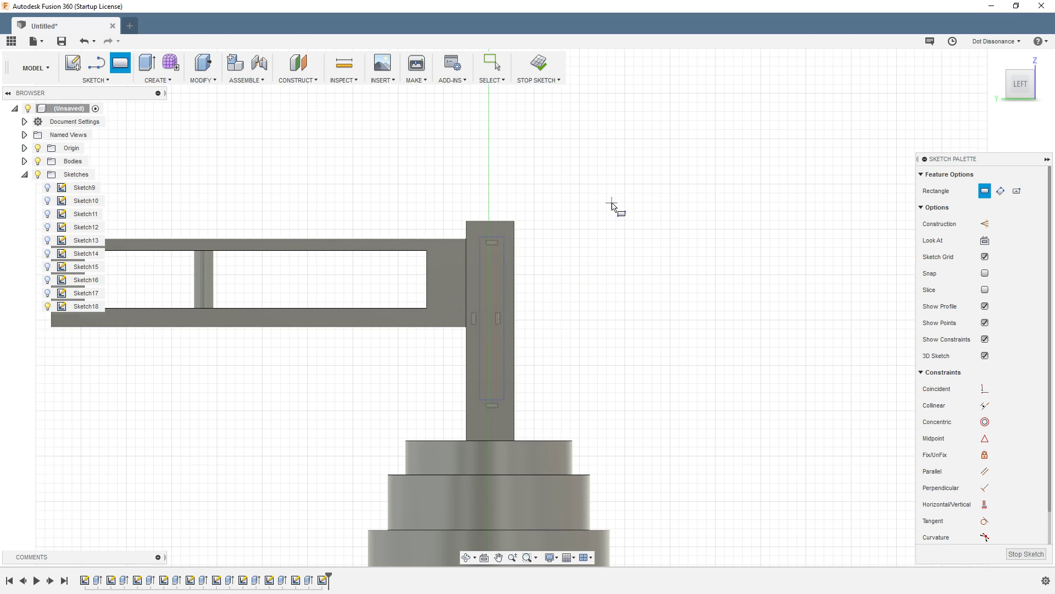
{"action": "key", "text": "e"}
{"action": "mouse_move", "coordinate": [615, 207]}
{"action": "middle_mouse_down", "text": "shift"}
{"action": "mouse_move", "coordinate": [607, 269]}
{"action": "mouse_move", "coordinate": [572, 297]}
{"action": "mouse_move", "coordinate": [610, 251]}
{"action": "middle_mouse_up", "text": "shift"}
{"action": "scroll", "coordinate": [588, 234], "scroll_direction": "down", "scroll_amount": 5}
{"action": "scroll", "coordinate": [610, 251], "scroll_direction": "up", "scroll_amount": 4}
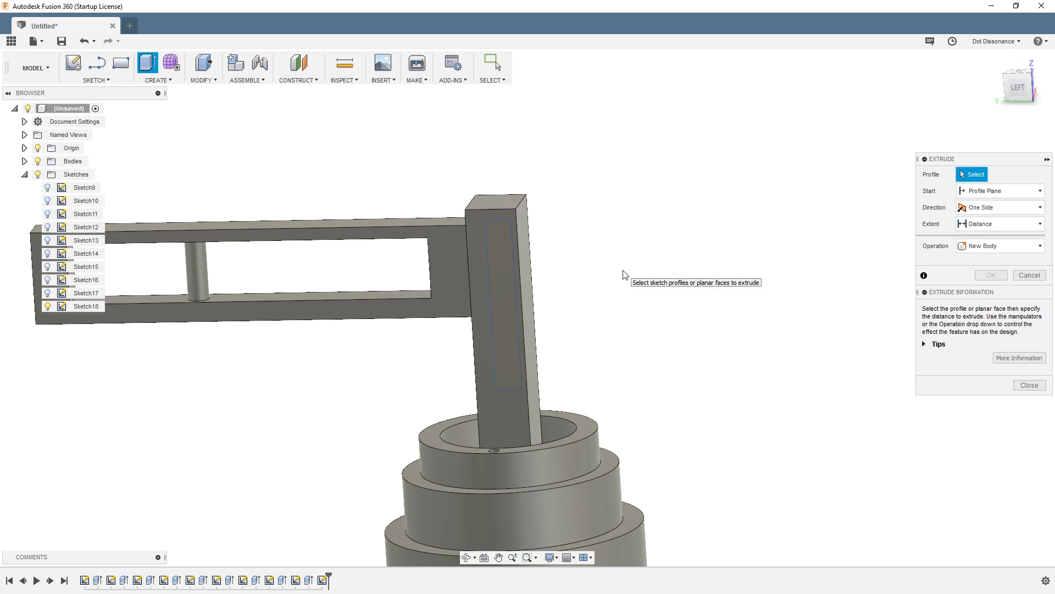
{"action": "middle_click_drag", "start_coordinate": [625, 269], "coordinate": [586, 238], "text": "shift"}
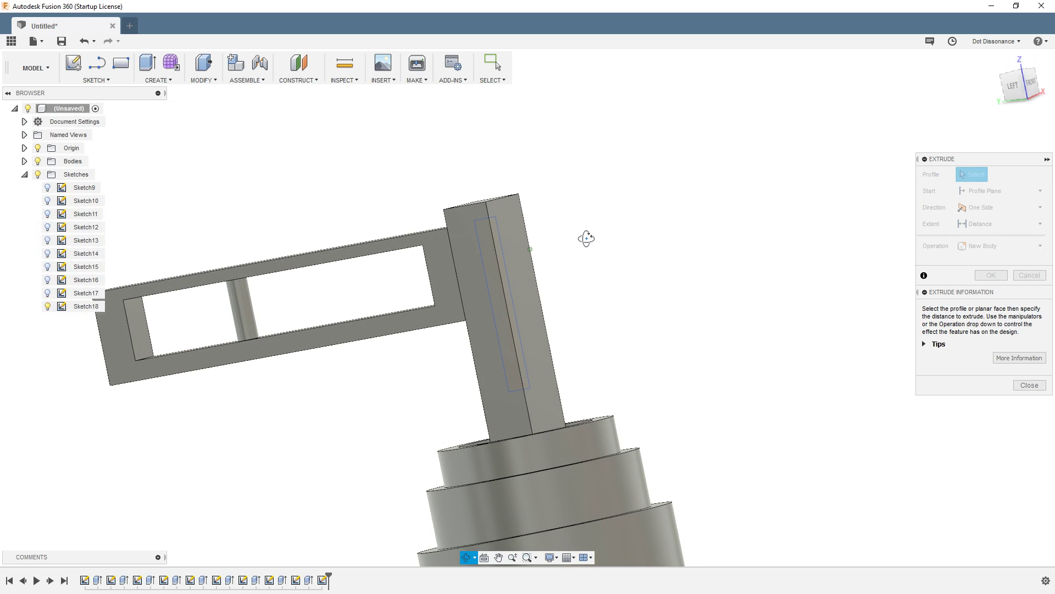
{"action": "left_click", "coordinate": [525, 256]}
{"action": "left_click_drag", "start_coordinate": [527, 255], "coordinate": [702, 251]}
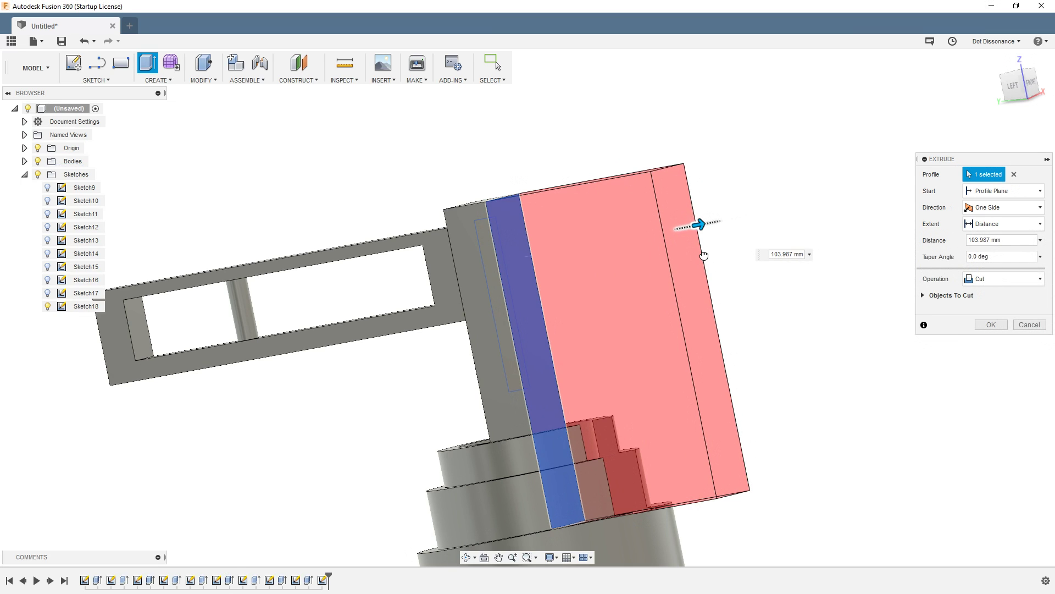
{"action": "mouse_move", "coordinate": [702, 252]}
{"action": "middle_mouse_down", "text": "shift"}
{"action": "mouse_move", "coordinate": [731, 288]}
{"action": "mouse_move", "coordinate": [691, 244]}
{"action": "middle_mouse_up", "text": "shift"}
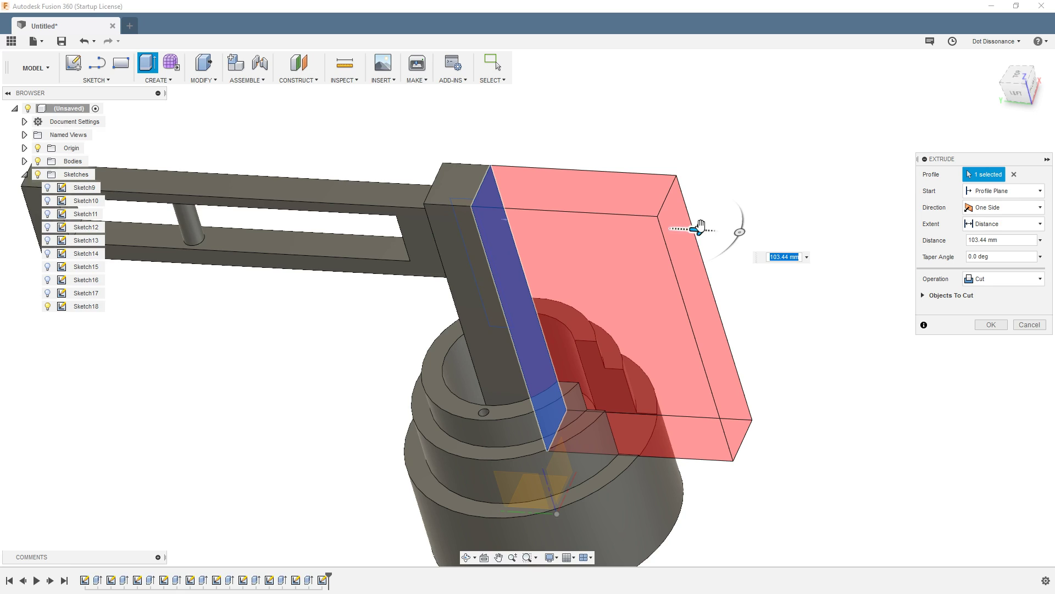
{"action": "left_click_drag", "start_coordinate": [701, 227], "coordinate": [551, 236]}
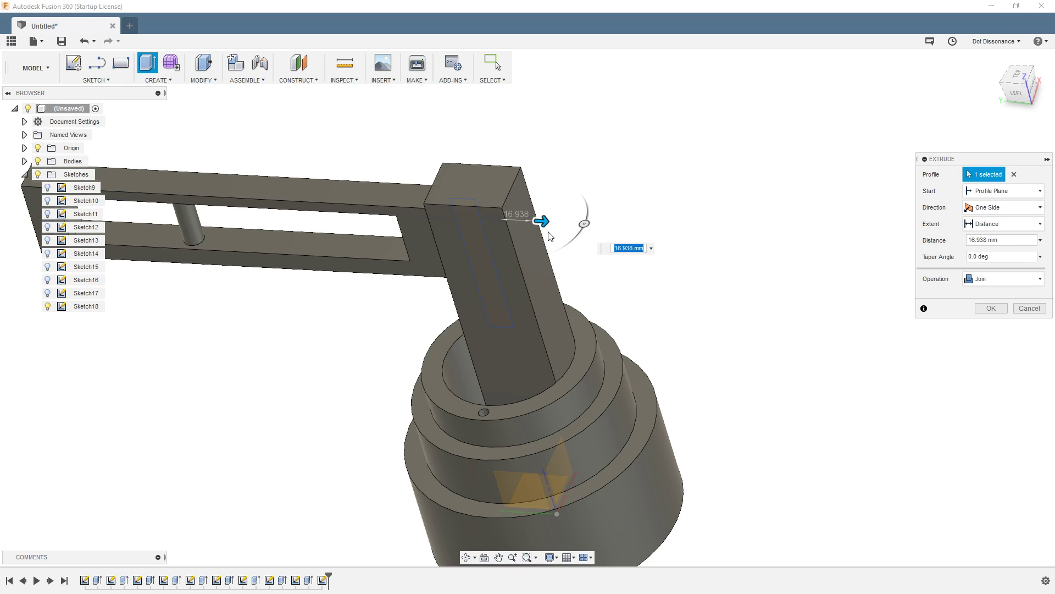
{"action": "left_click", "coordinate": [1030, 306]}
{"action": "left_click", "coordinate": [1028, 308]}
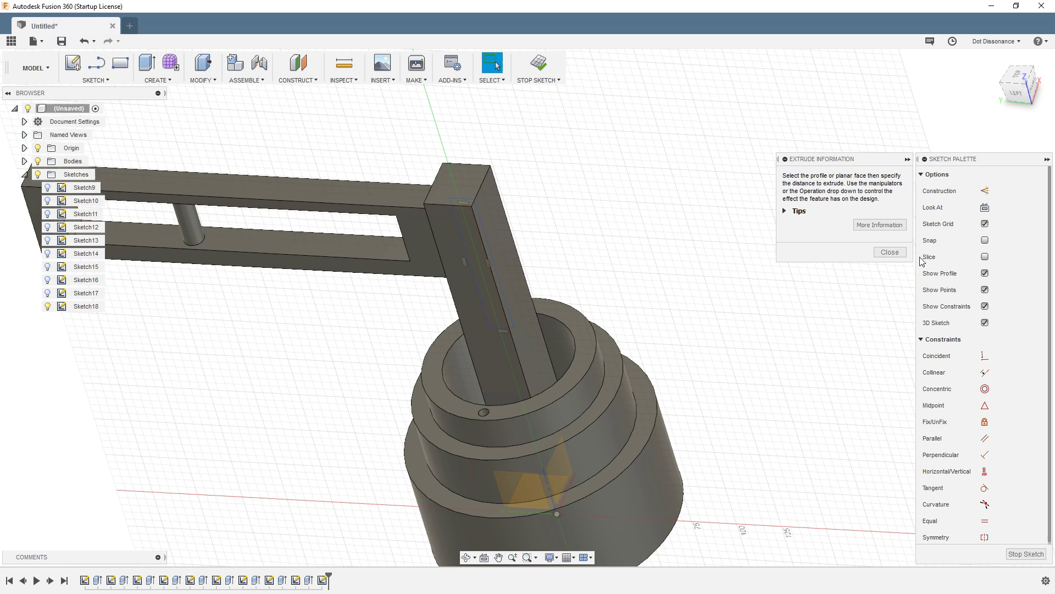
{"action": "left_click", "coordinate": [891, 252]}
Step: Extrude the rectangle profile hidden inside the post about 122.242 mm to one side, with the operation set to Join
{"action": "middle_click_drag", "start_coordinate": [617, 193], "coordinate": [632, 182], "text": "shift"}
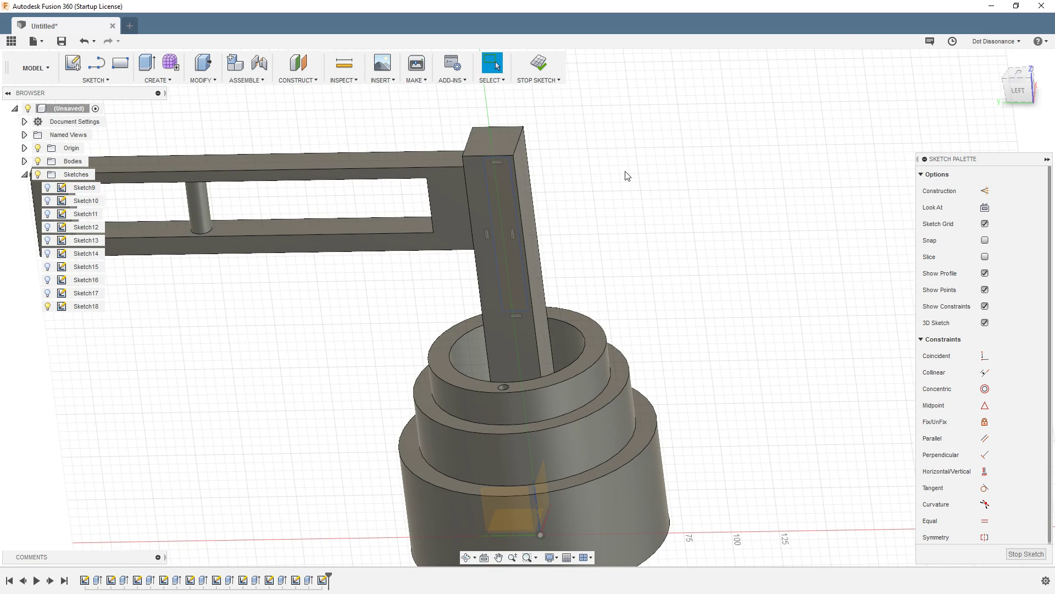
{"action": "key", "text": "e"}
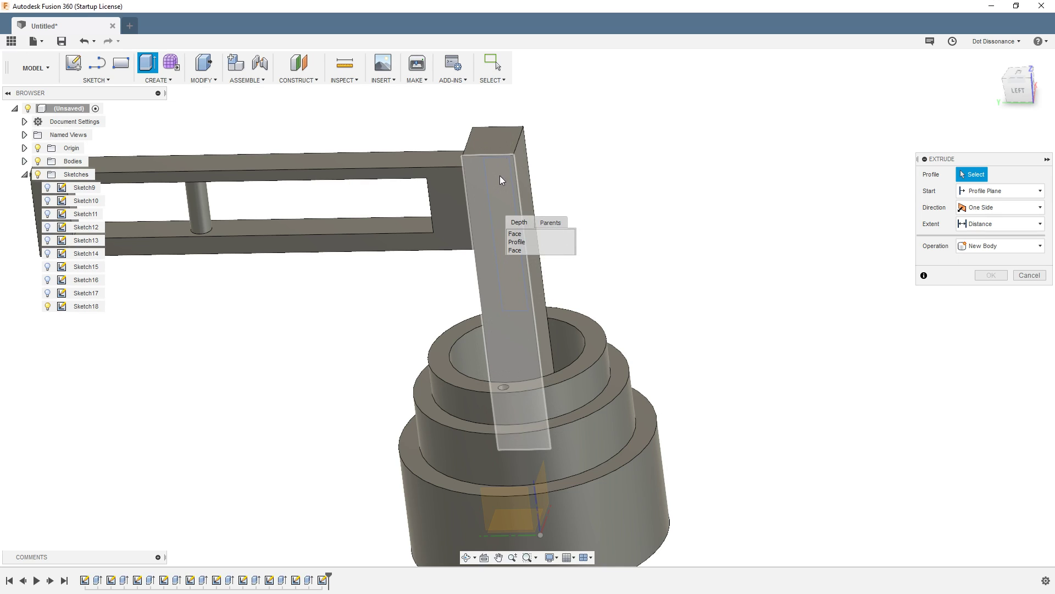
{"action": "left_click", "coordinate": [523, 242]}
{"action": "middle_click_drag", "start_coordinate": [688, 224], "coordinate": [649, 222], "text": "shift"}
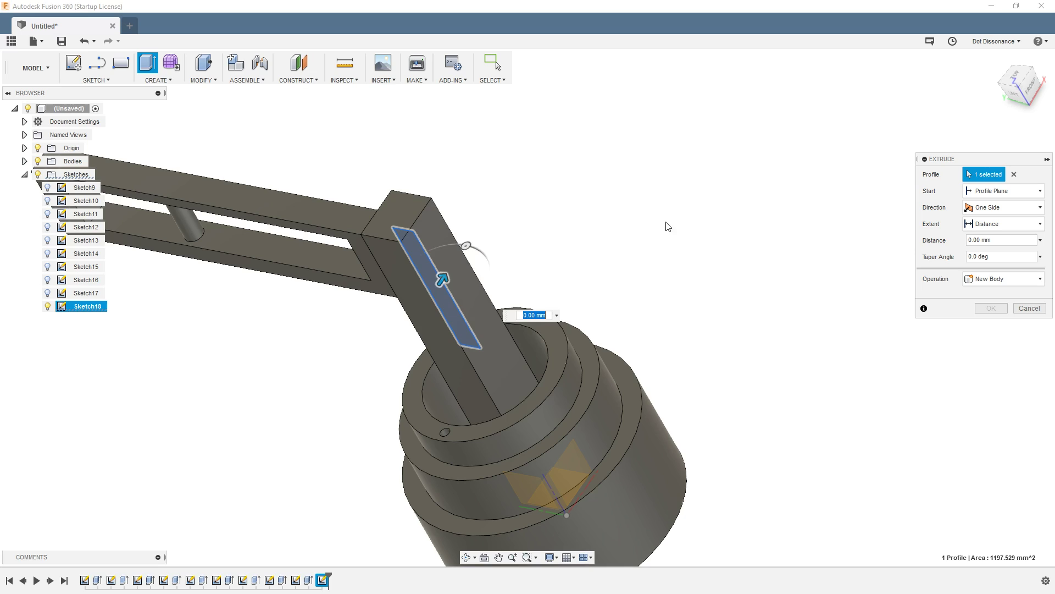
{"action": "left_click_drag", "start_coordinate": [441, 278], "coordinate": [608, 134]}
{"action": "scroll", "coordinate": [780, 229], "scroll_direction": "down", "scroll_amount": 3}
{"action": "middle_click_drag", "start_coordinate": [780, 228], "coordinate": [594, 258], "text": "shift"}
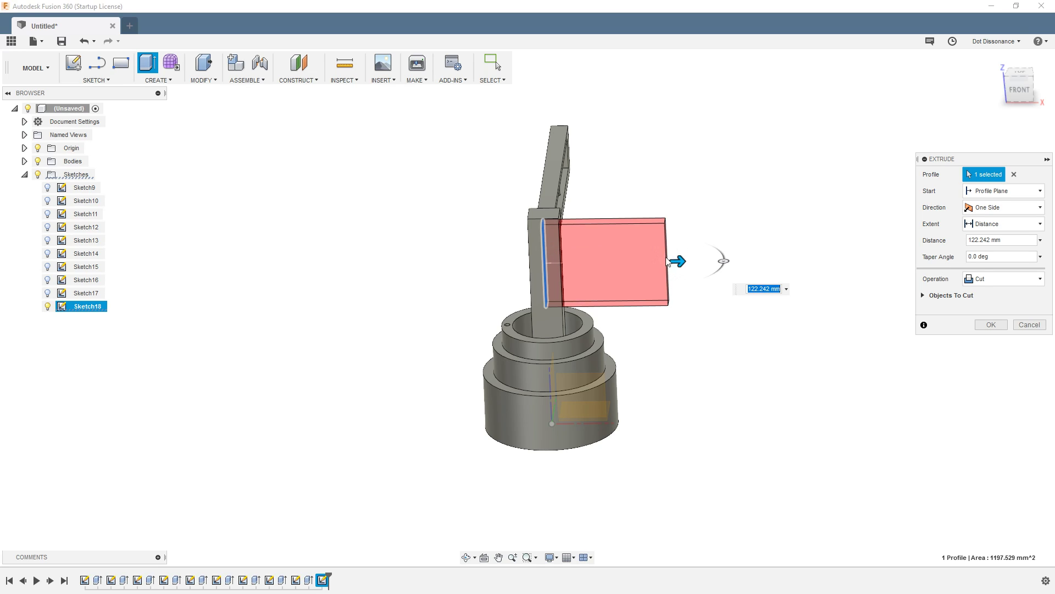
{"action": "middle_click_drag", "start_coordinate": [596, 254], "coordinate": [616, 239], "text": "shift"}
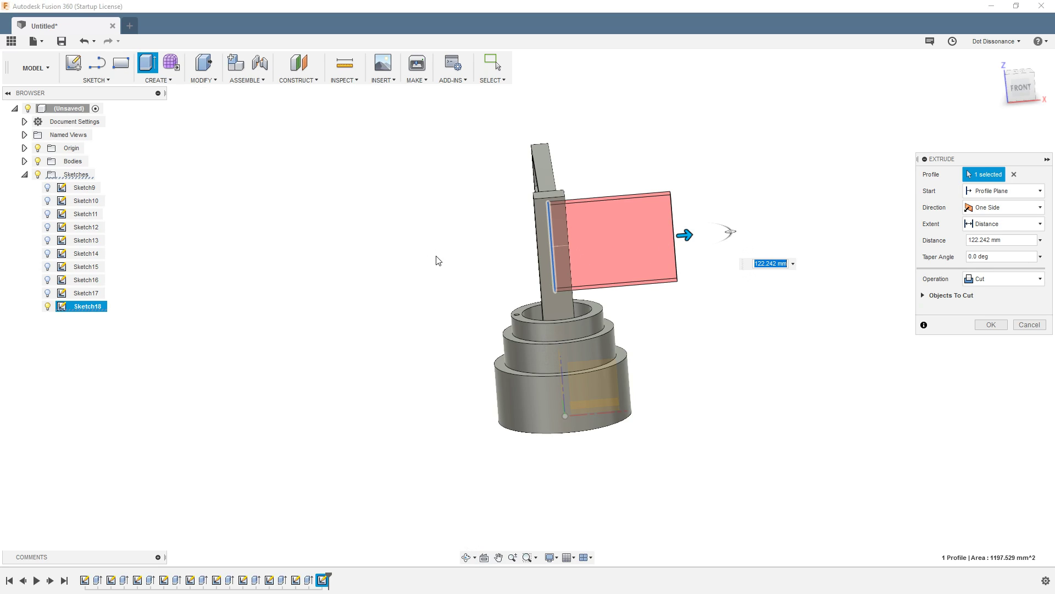
{"action": "left_click", "coordinate": [978, 280]}
{"action": "left_click", "coordinate": [981, 294]}
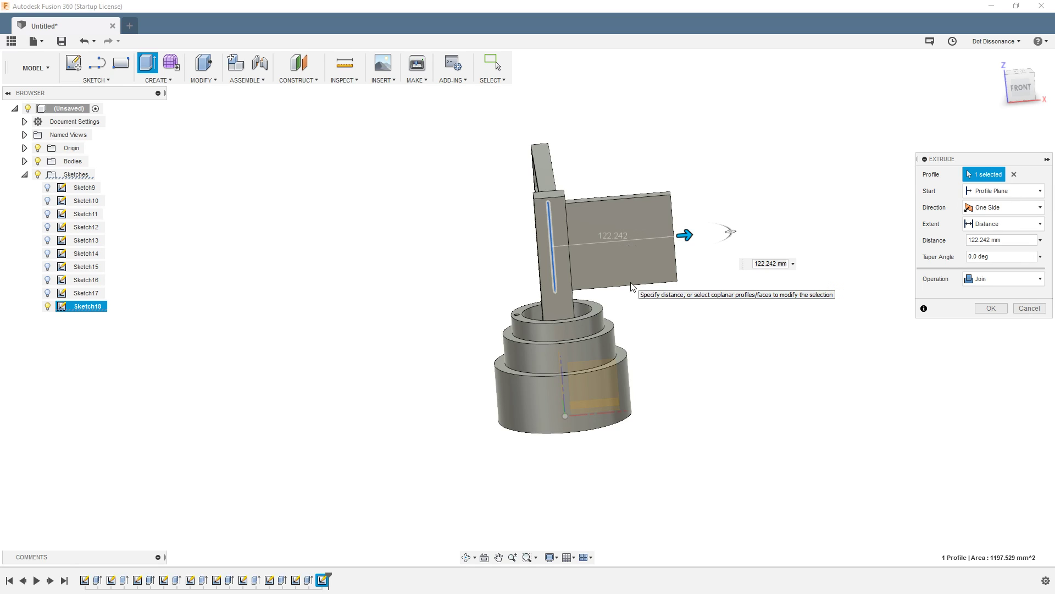
Step: Set the extrusion direction to Two Sides and extend the second side about 52.485 mm
{"action": "left_click", "coordinate": [992, 212]}
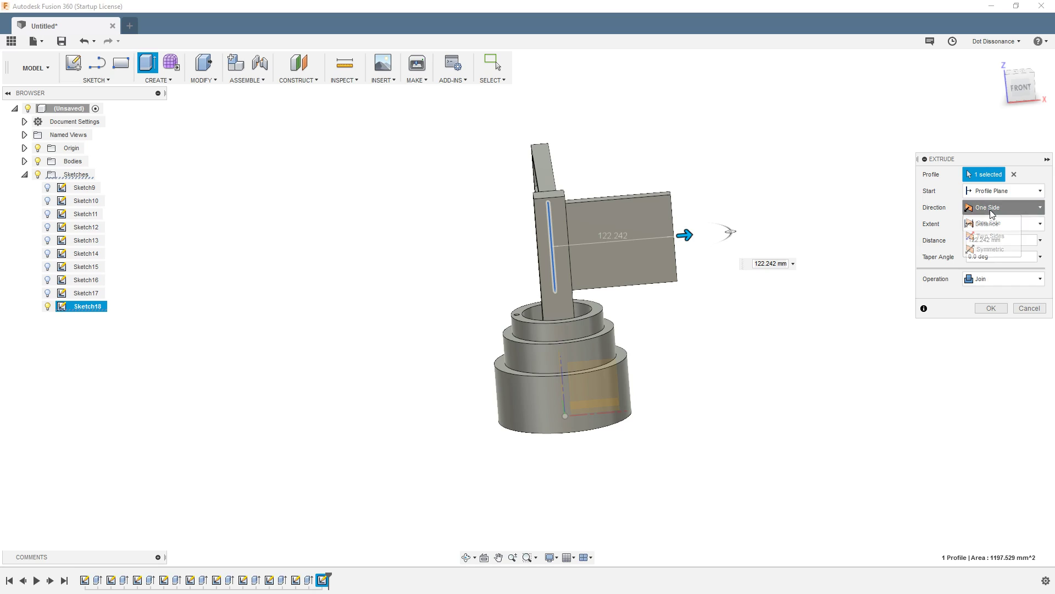
{"action": "left_click", "coordinate": [992, 239]}
{"action": "left_click_drag", "start_coordinate": [541, 248], "coordinate": [488, 252]}
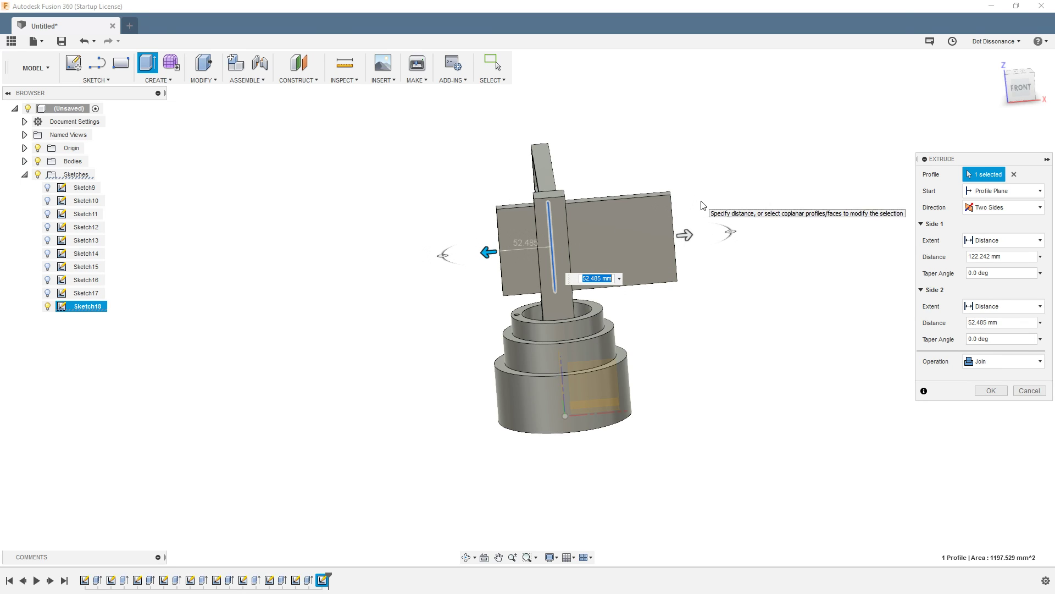
{"action": "middle_click_drag", "start_coordinate": [700, 205], "coordinate": [730, 172], "text": "shift"}
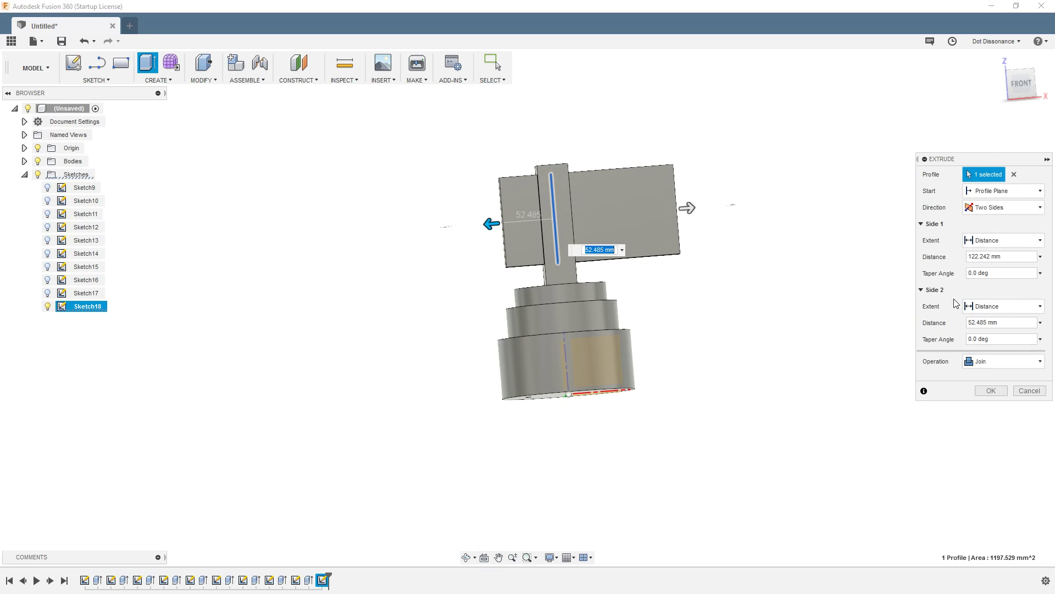
Step: Set the extrusion direction to Symmetric, extend it about 367.069 mm per side, and finish the joined extrusion
{"action": "left_click", "coordinate": [981, 211]}
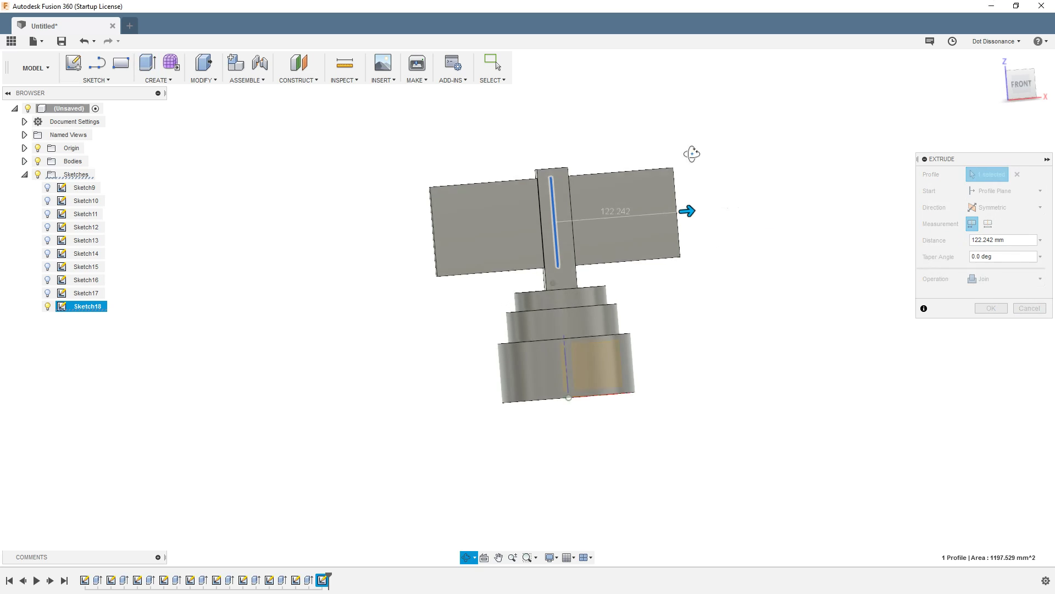
{"action": "middle_click_drag", "start_coordinate": [691, 153], "coordinate": [683, 242], "text": "shift"}
{"action": "left_click_drag", "start_coordinate": [685, 242], "coordinate": [734, 242]}
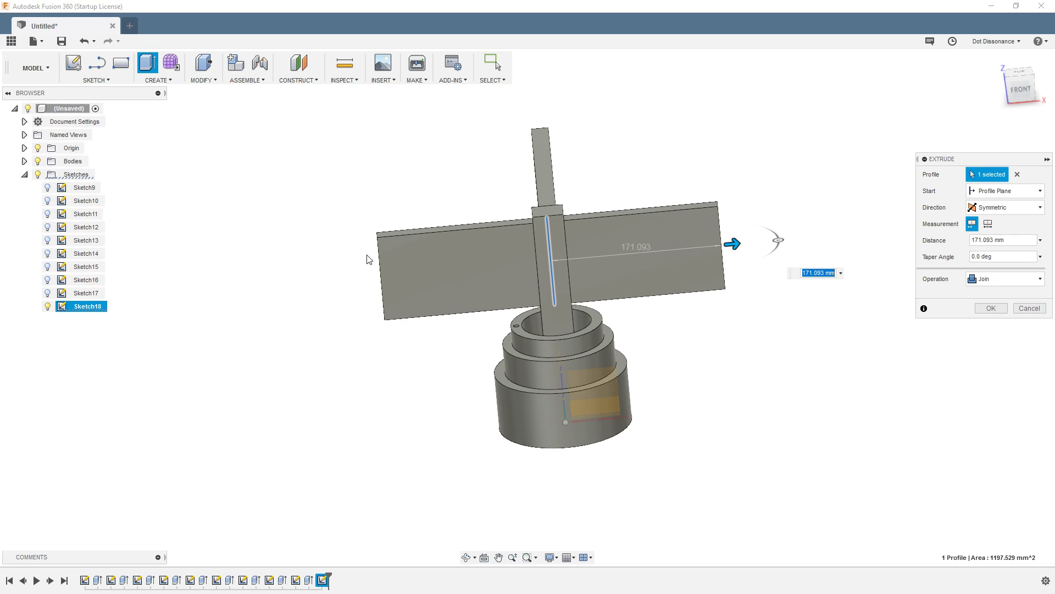
{"action": "middle_click_drag", "start_coordinate": [556, 272], "coordinate": [532, 244], "text": "shift"}
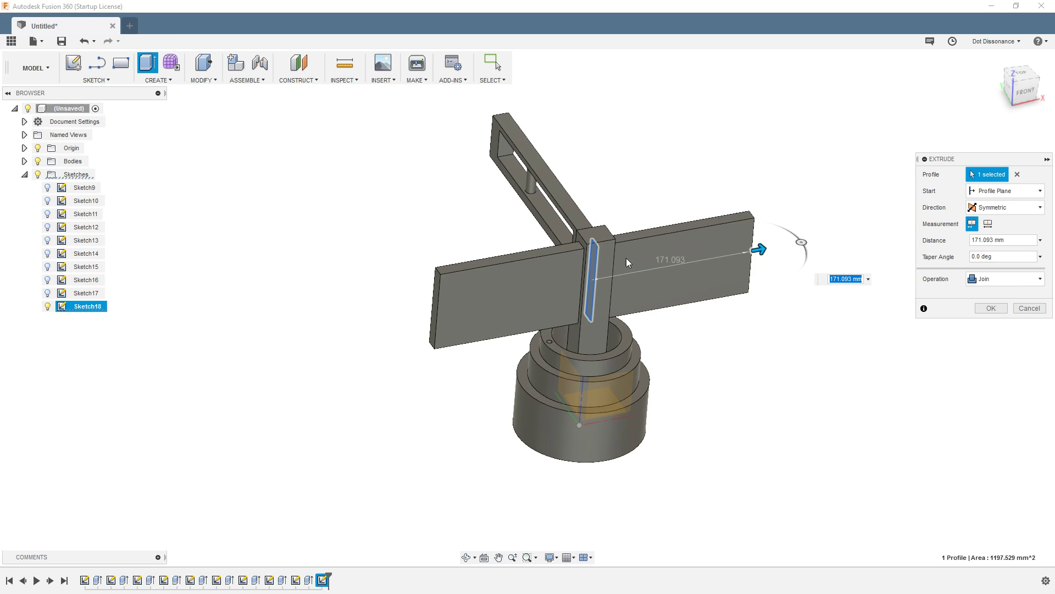
{"action": "middle_click_drag", "start_coordinate": [718, 302], "coordinate": [855, 241], "text": "shift"}
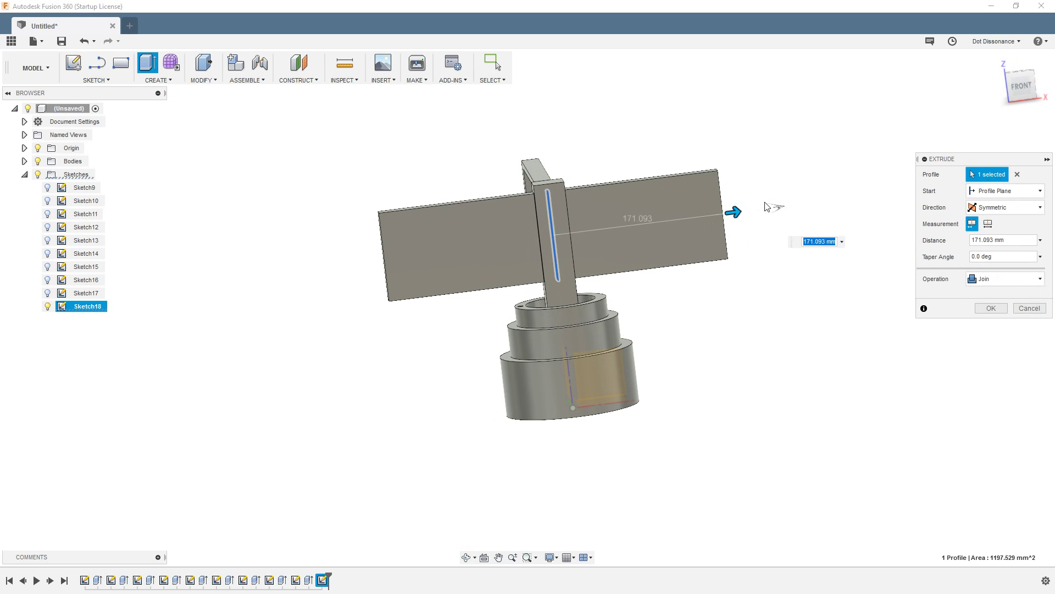
{"action": "left_click_drag", "start_coordinate": [735, 211], "coordinate": [1020, 327]}
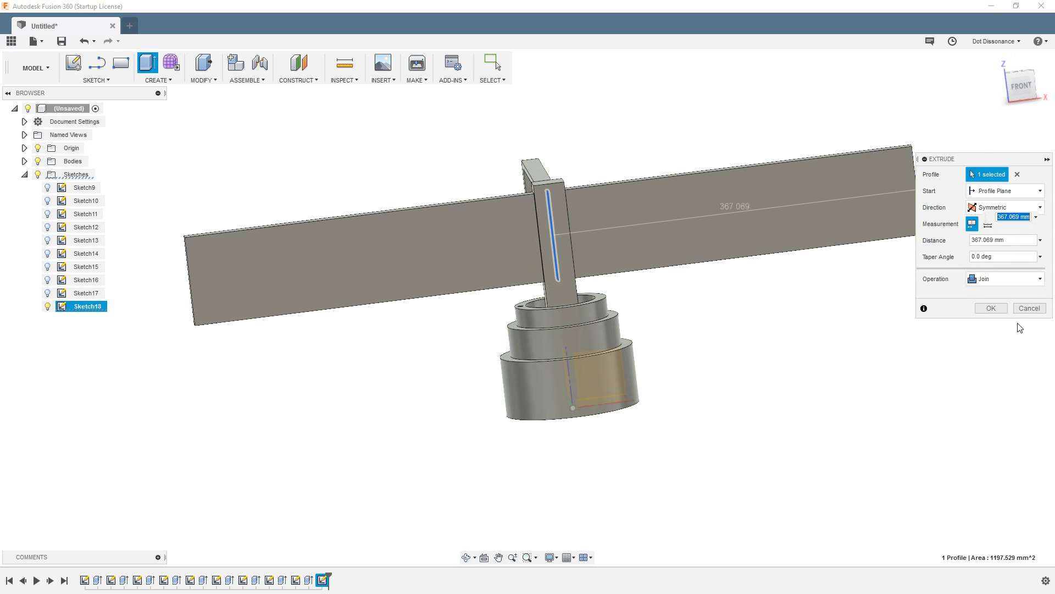
{"action": "left_click", "coordinate": [991, 308]}
{"action": "middle_click_drag", "start_coordinate": [542, 307], "coordinate": [444, 421], "text": "shift"}
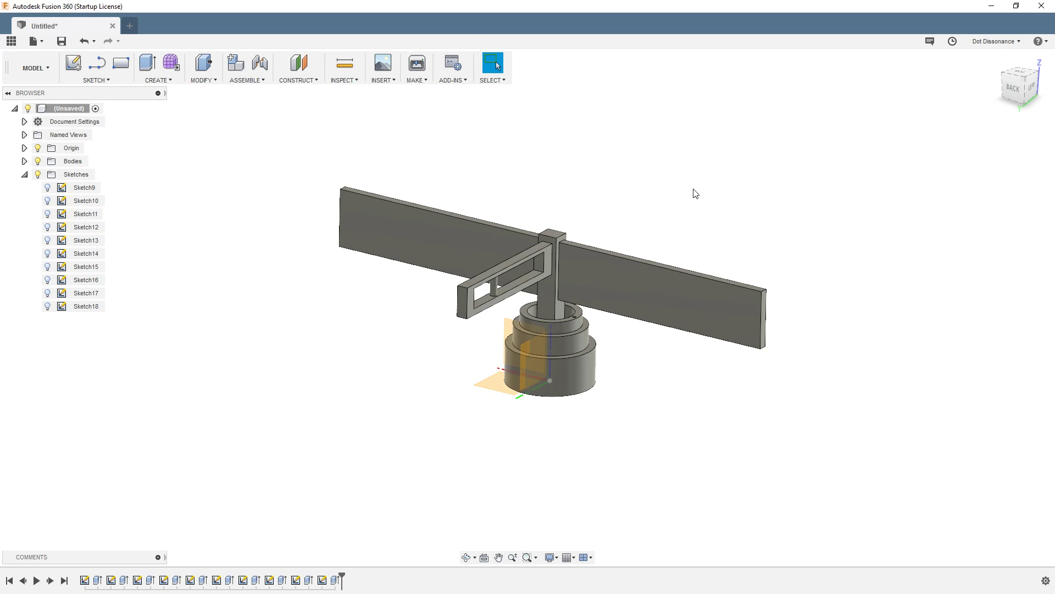
{"action": "mouse_move", "coordinate": [694, 192]}
{"action": "middle_mouse_down", "text": "shift"}
{"action": "mouse_move", "coordinate": [665, 177]}
{"action": "mouse_move", "coordinate": [691, 217]}
{"action": "mouse_move", "coordinate": [704, 177]}
{"action": "mouse_move", "coordinate": [657, 189]}
{"action": "mouse_move", "coordinate": [700, 167]}
{"action": "mouse_move", "coordinate": [686, 186]}
{"action": "middle_mouse_up", "text": "shift"}
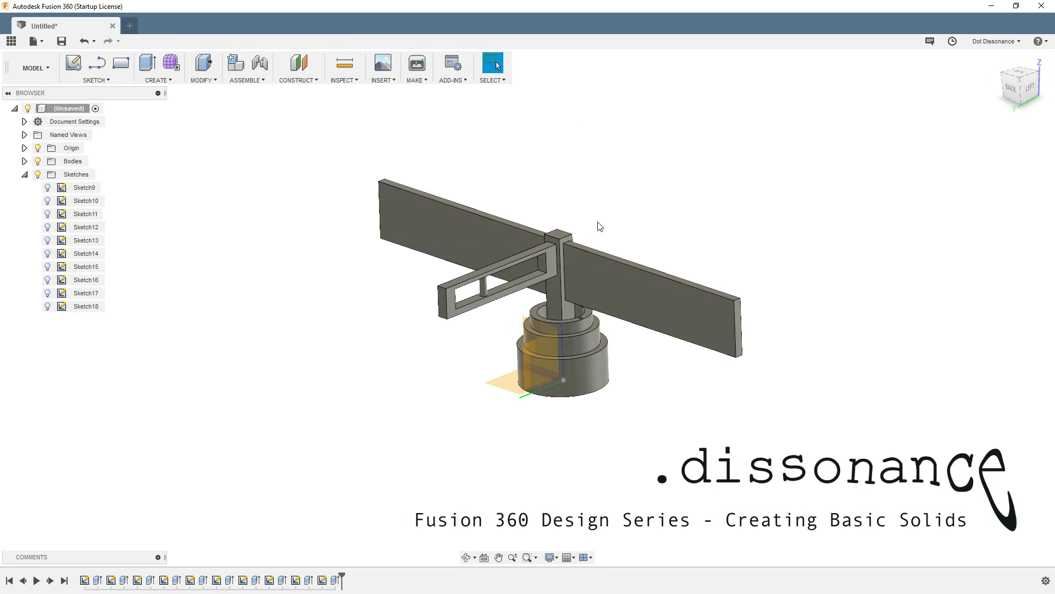
{"action": "scroll", "coordinate": [327, 428], "scroll_direction": "down", "scroll_amount": 1}
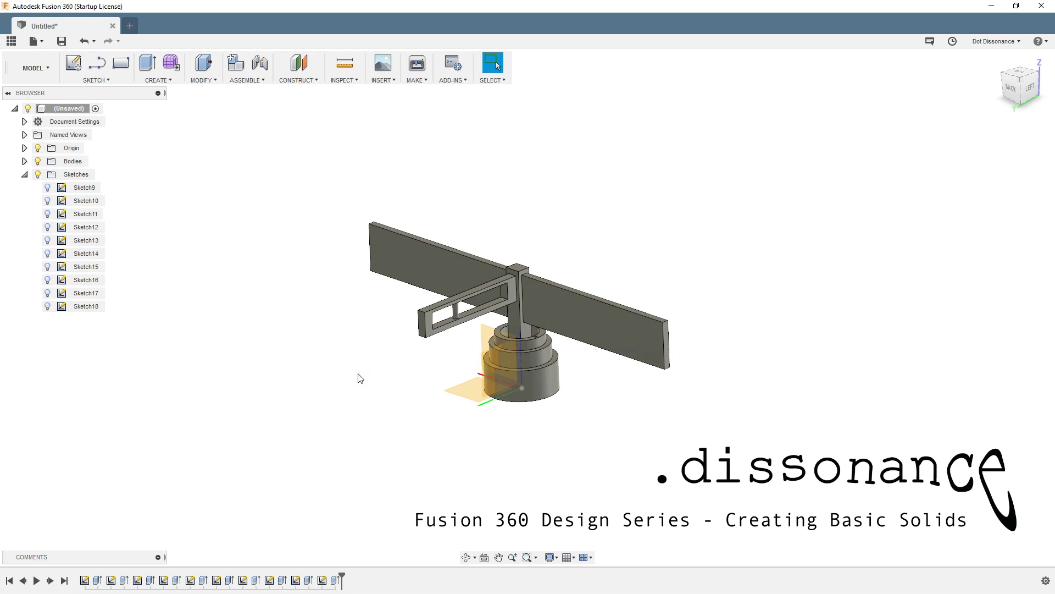
{"action": "scroll", "coordinate": [359, 318], "scroll_direction": "up", "scroll_amount": 2}
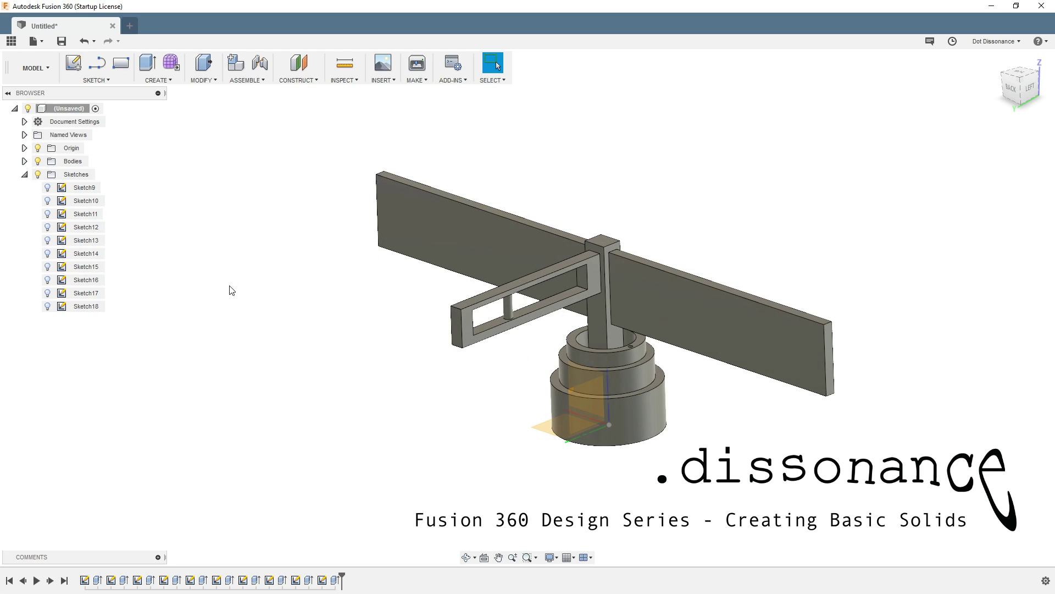
{"action": "scroll", "coordinate": [232, 291], "scroll_direction": "down", "scroll_amount": 1}
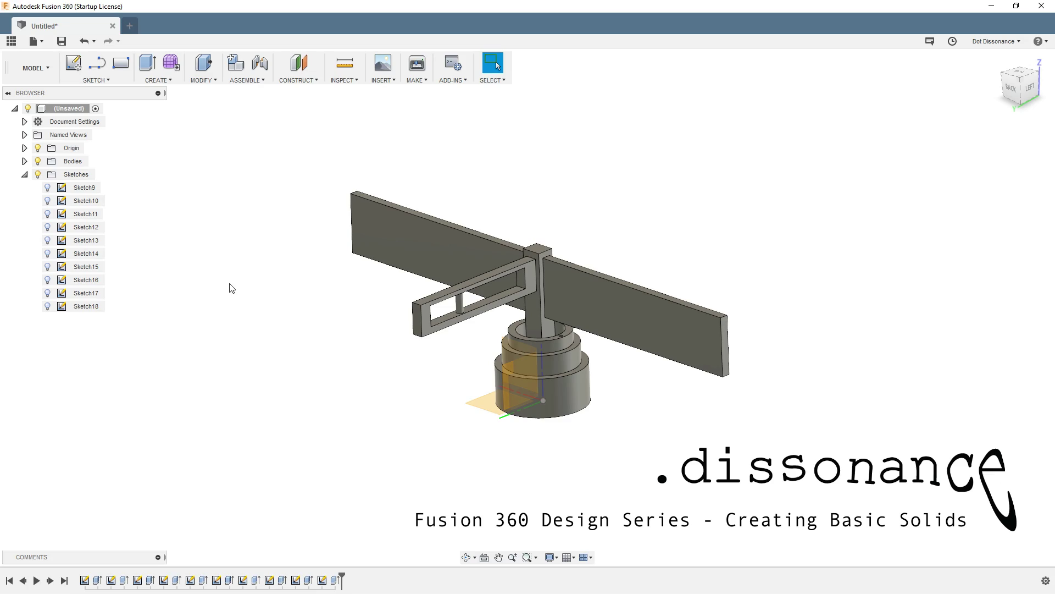